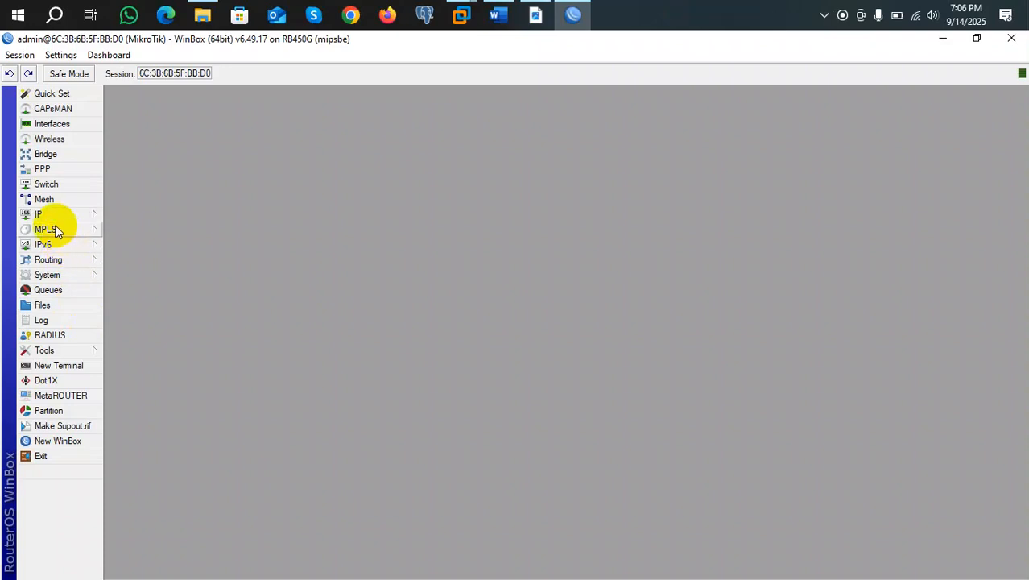
Change the router identity from MikroTik to 'CMIT Mikrotik' and apply it.
click(64, 274)
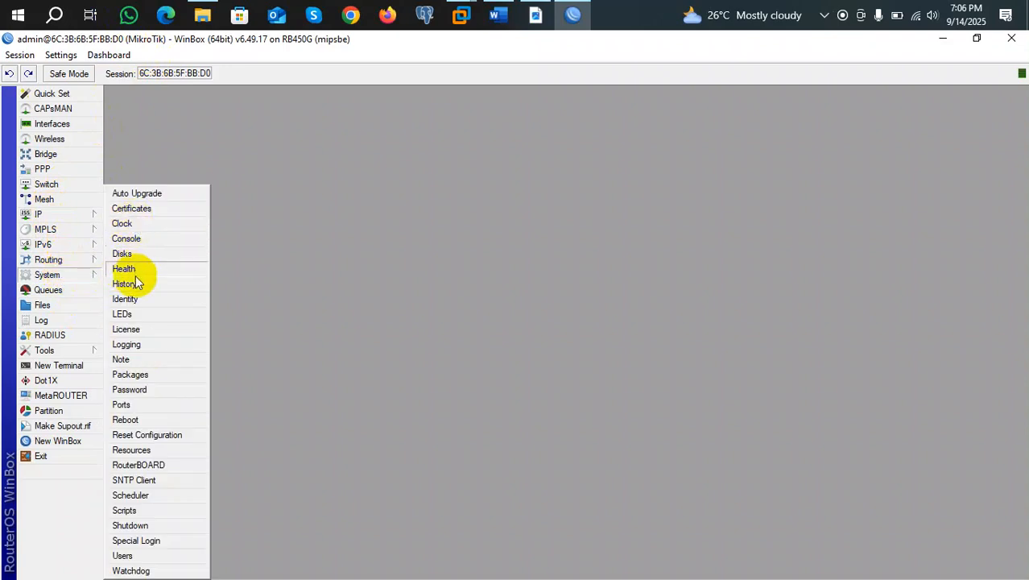
click(126, 300)
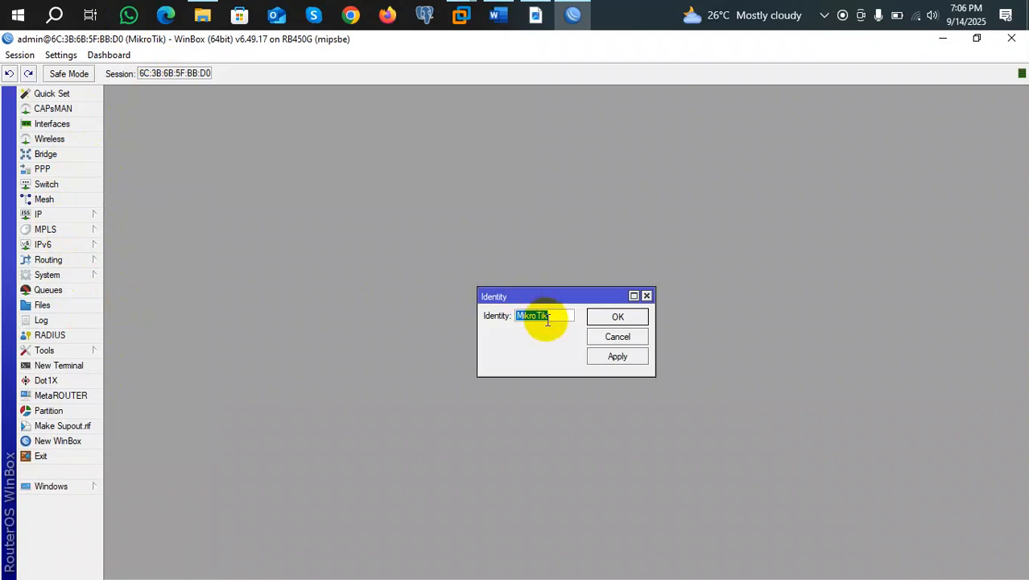
text(CMIT Mikrotik)
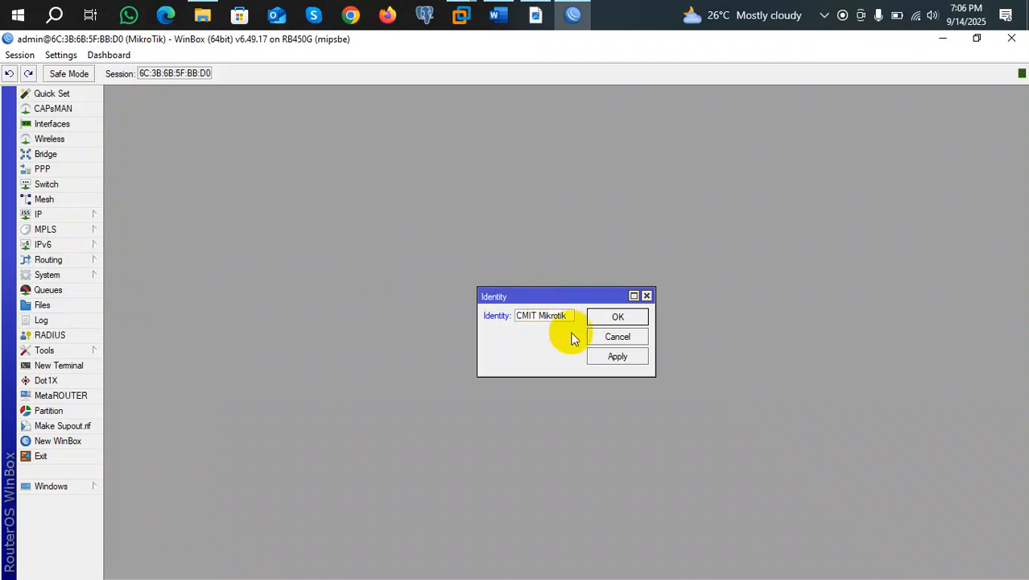
click(610, 360)
click(614, 316)
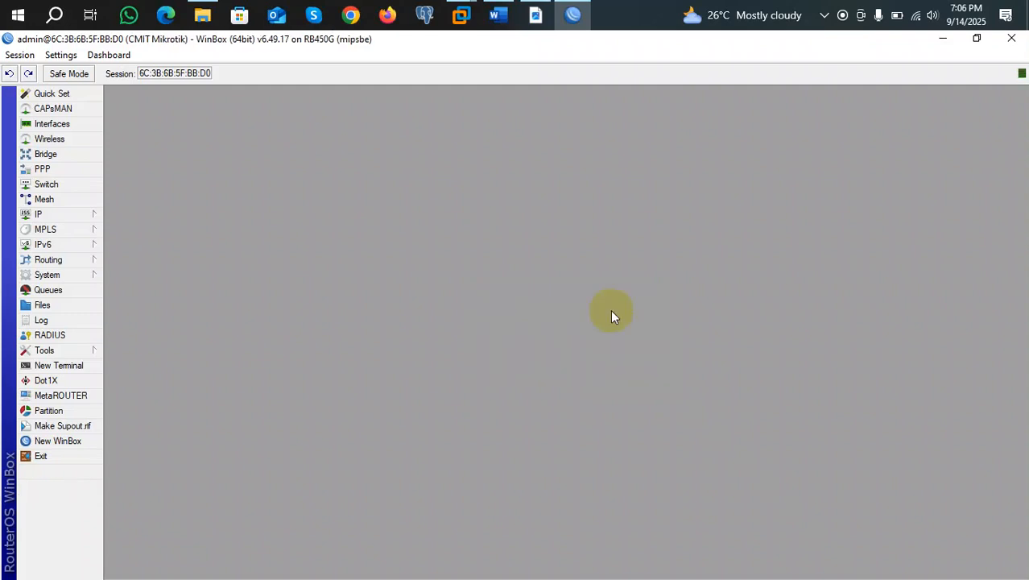
mouse_move(184, 42)
mouse_down()
mouse_move(163, 46)
mouse_move(180, 46)
mouse_up()
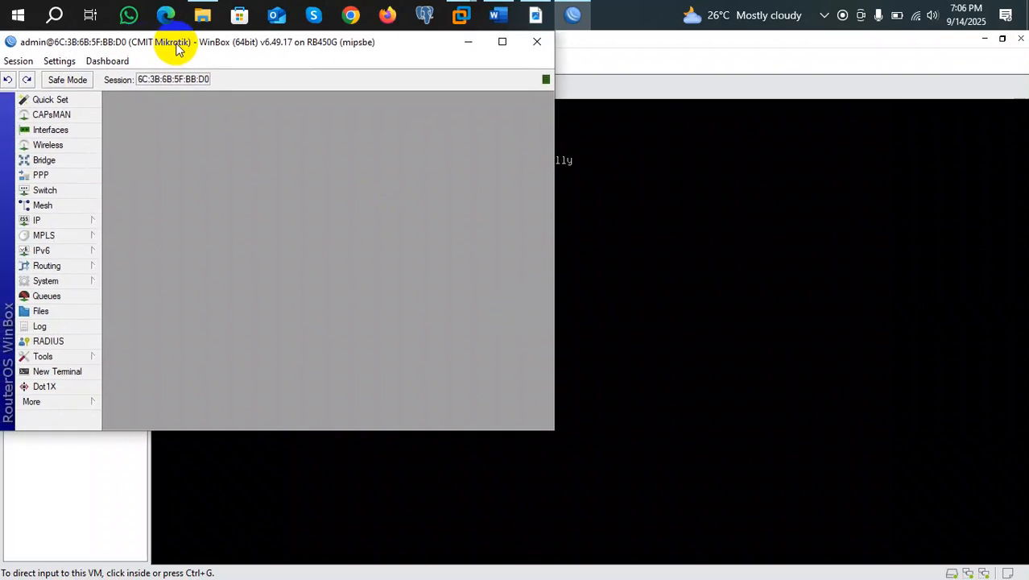
click(502, 43)
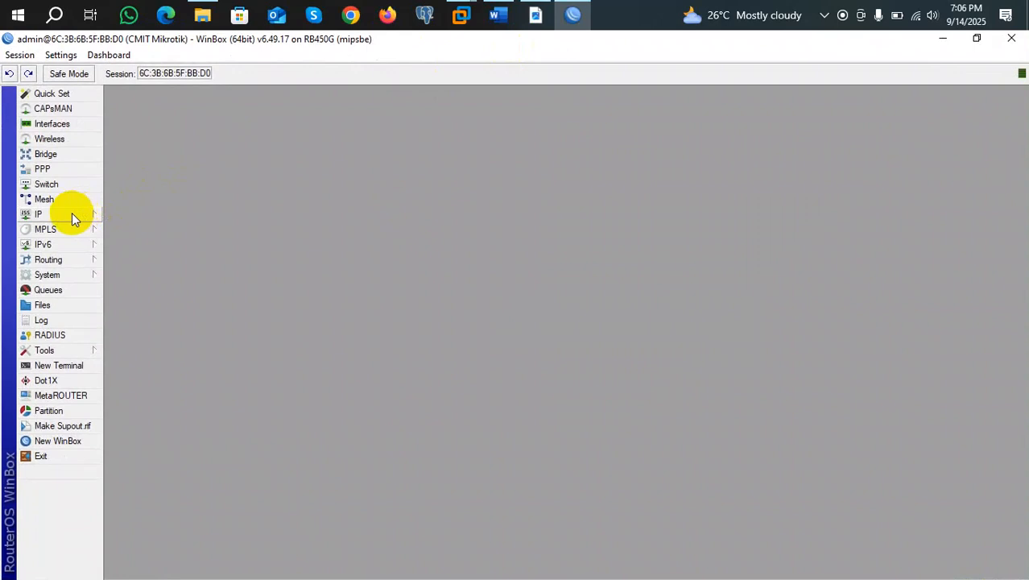
click(72, 214)
click(63, 216)
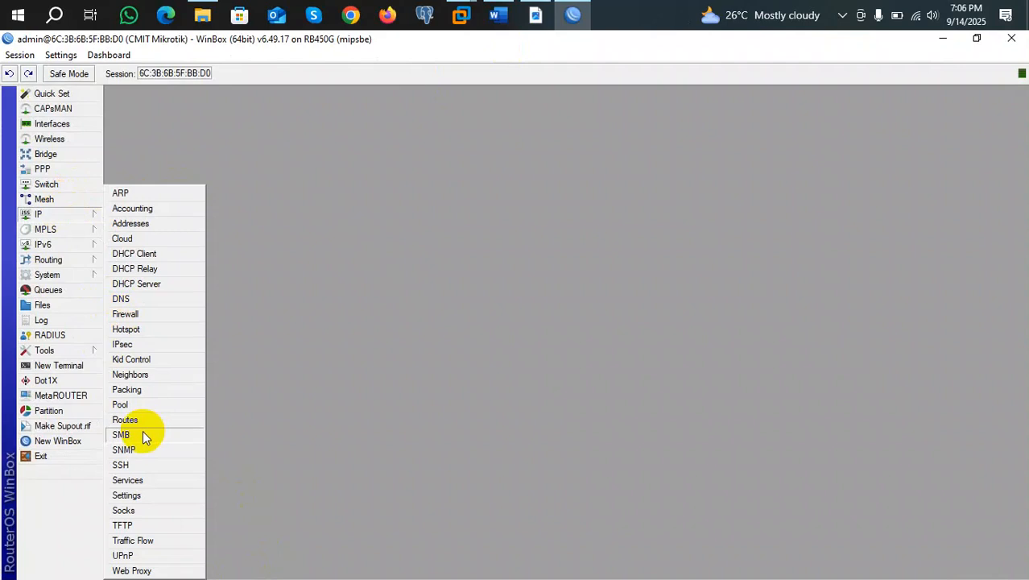
click(353, 295)
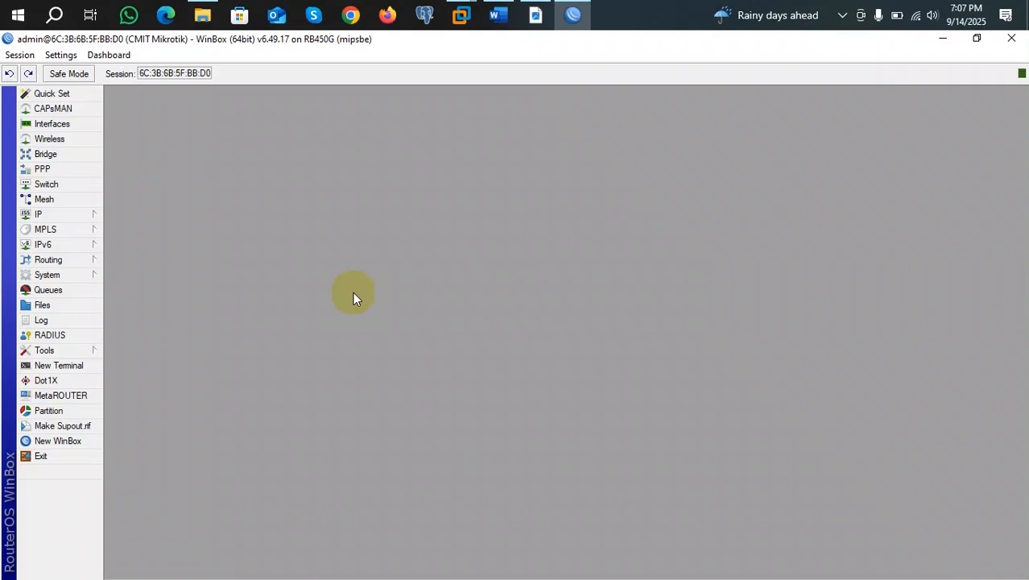
Show the System Users list and select the default admin account.
click(61, 279)
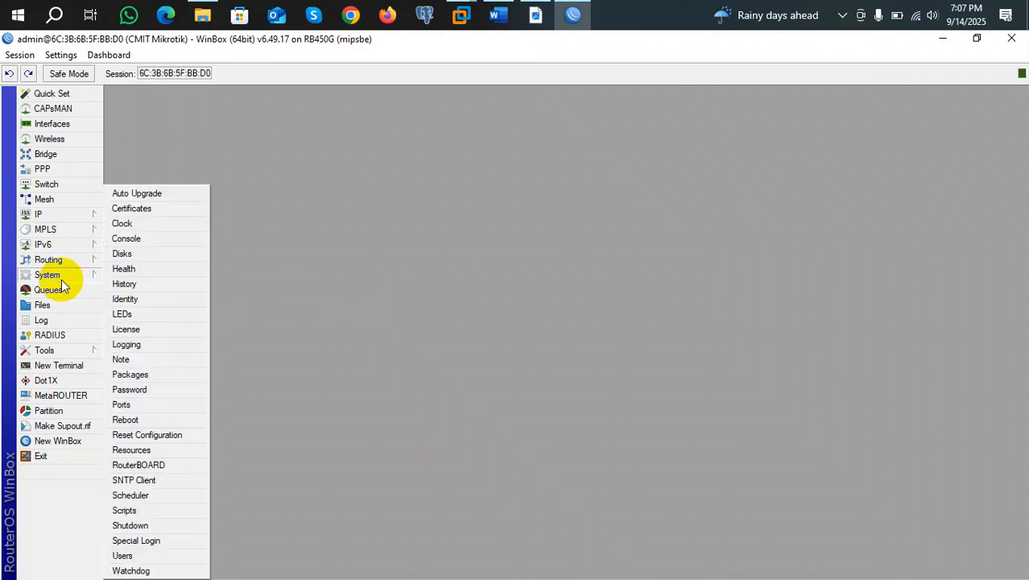
click(134, 557)
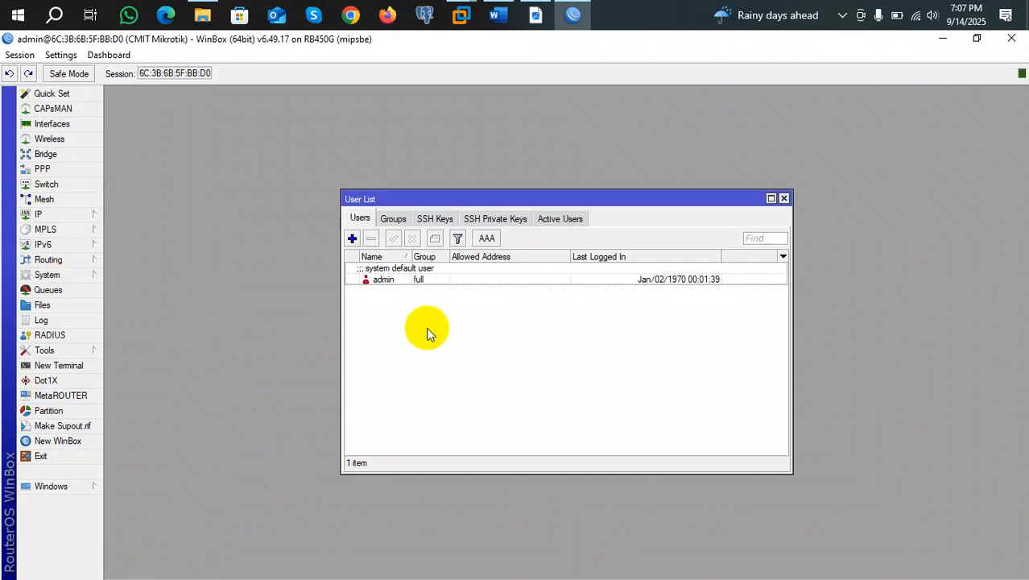
click(393, 289)
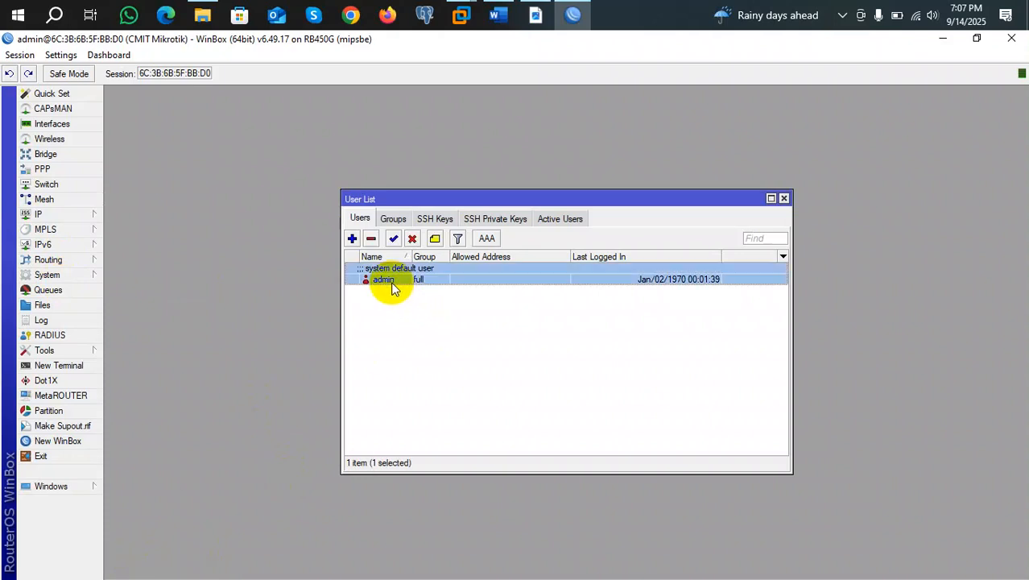
Begin a new router user, enter its username, and bring up the Group choices.
click(352, 239)
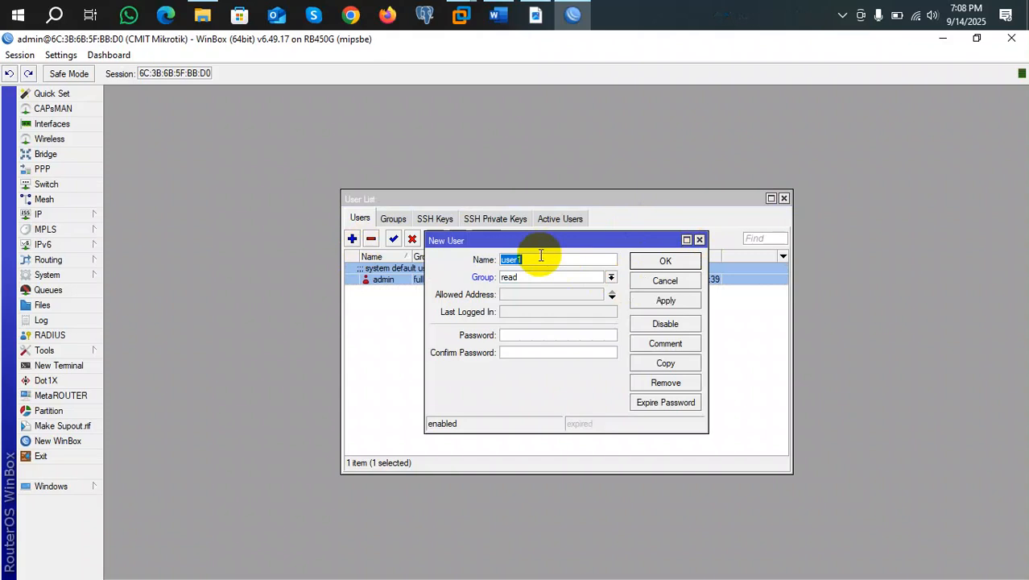
text(mamun)
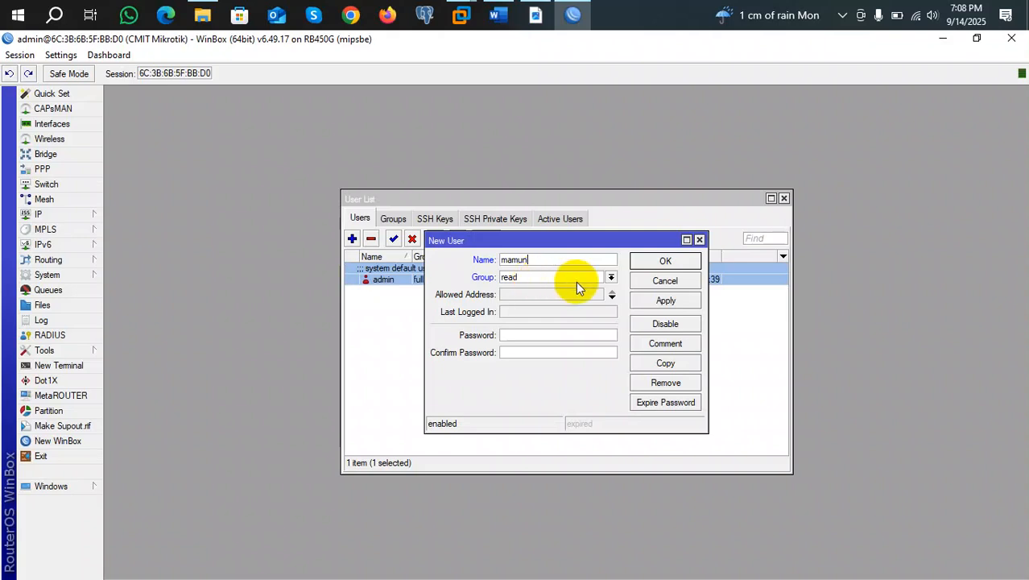
click(611, 278)
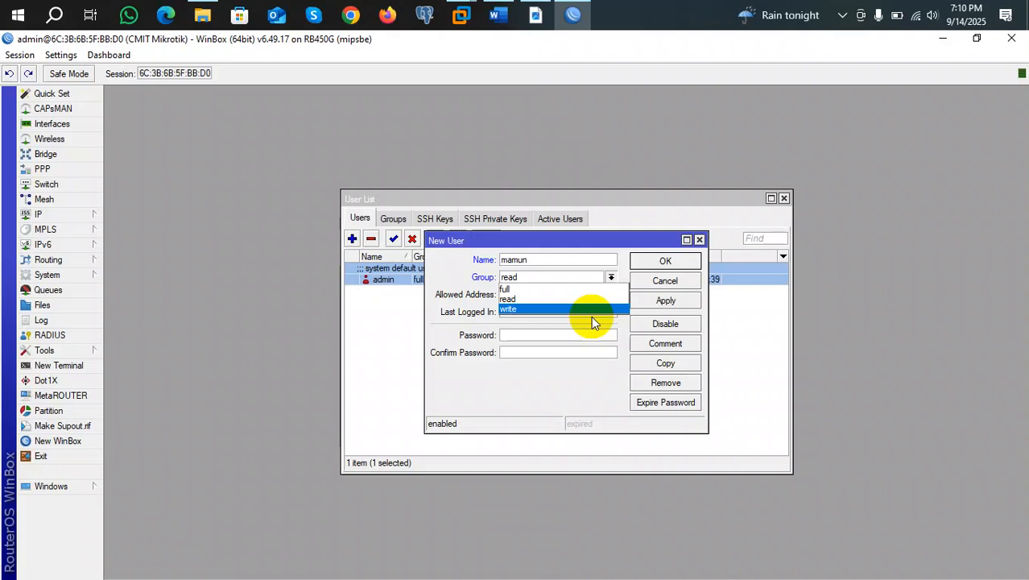
Keep the new user in the read group, set and confirm its password, and save it.
click(524, 300)
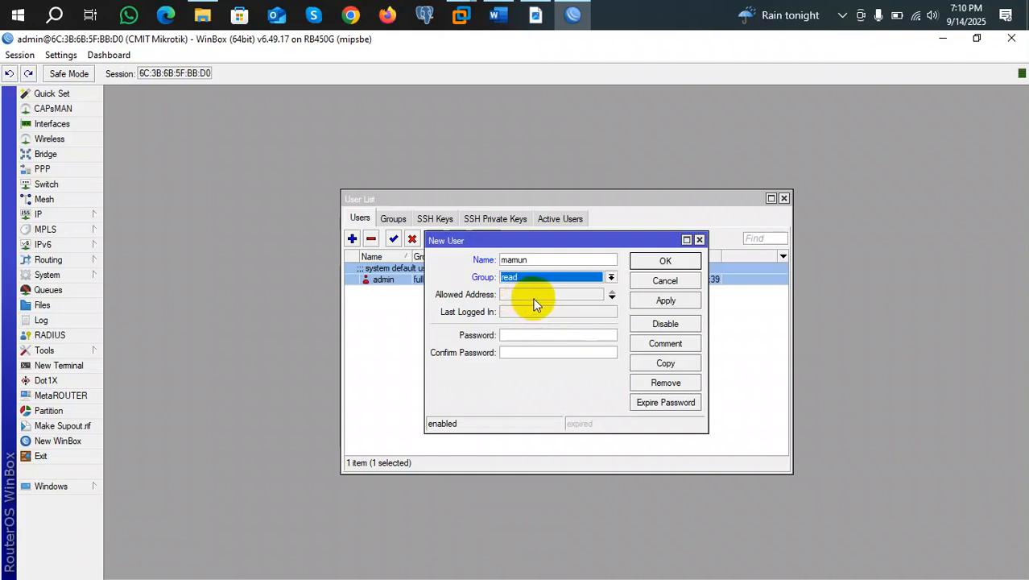
click(532, 335)
text(*****)
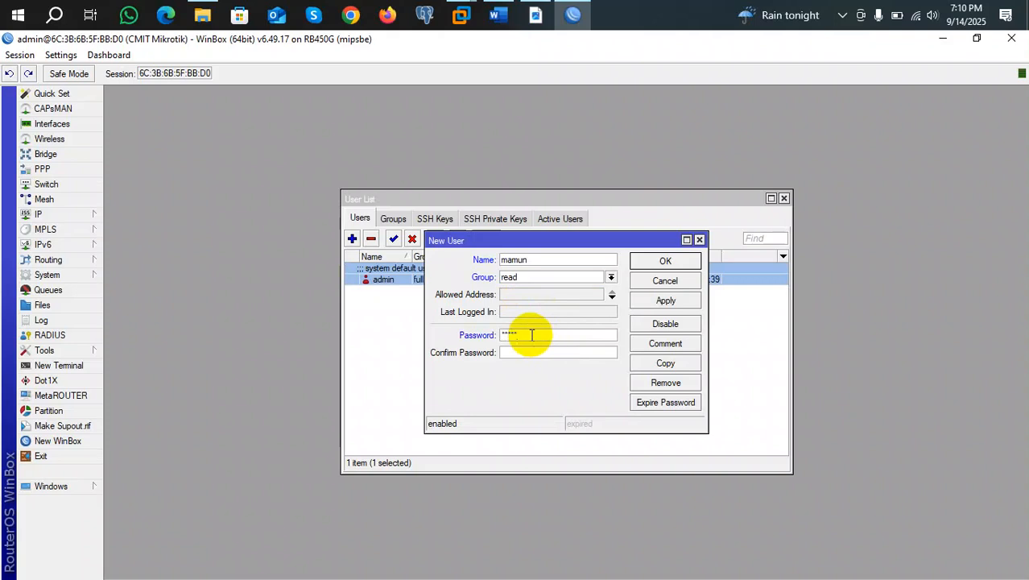
click(523, 352)
text(**)
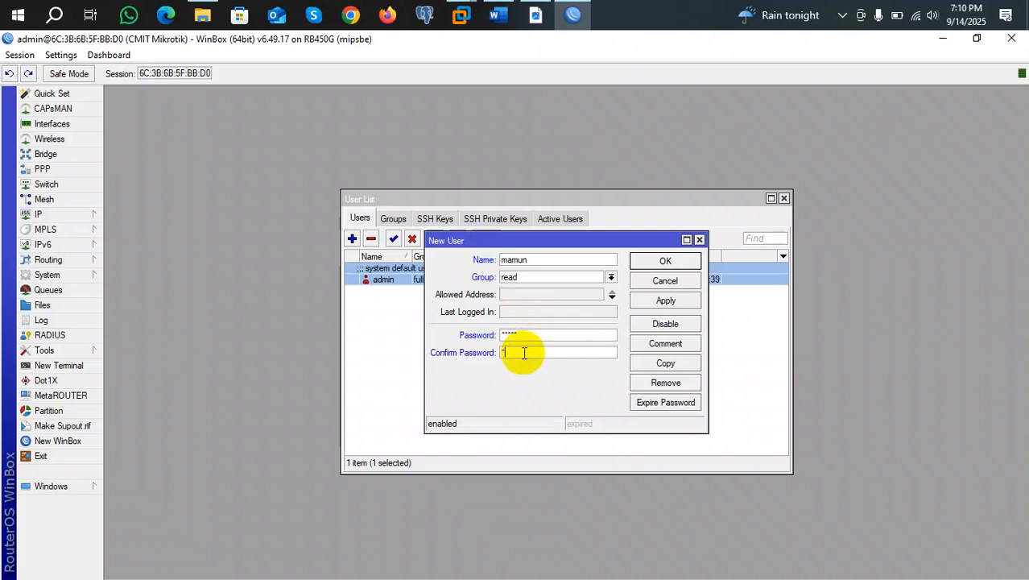
text(***)
click(670, 302)
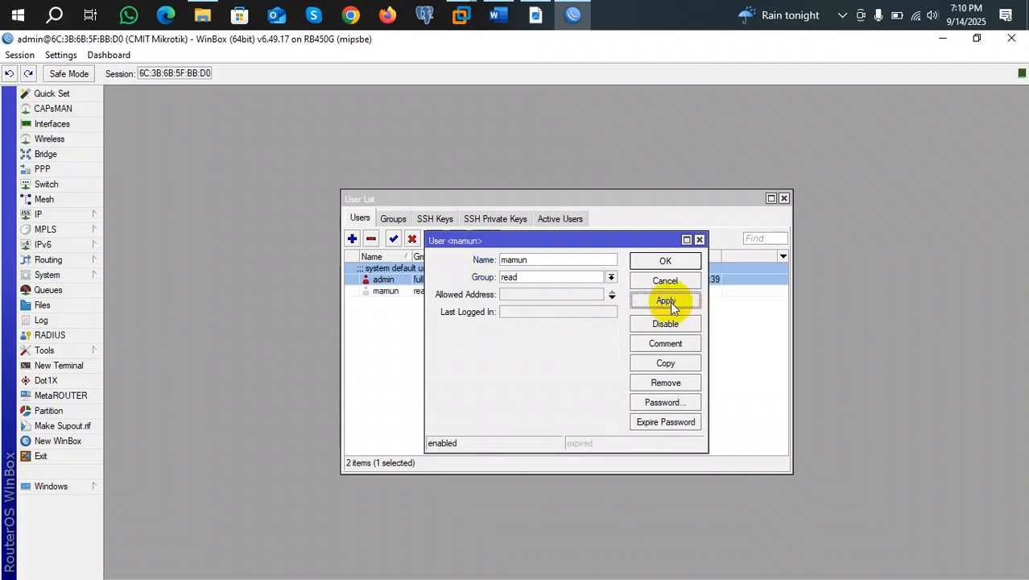
click(662, 262)
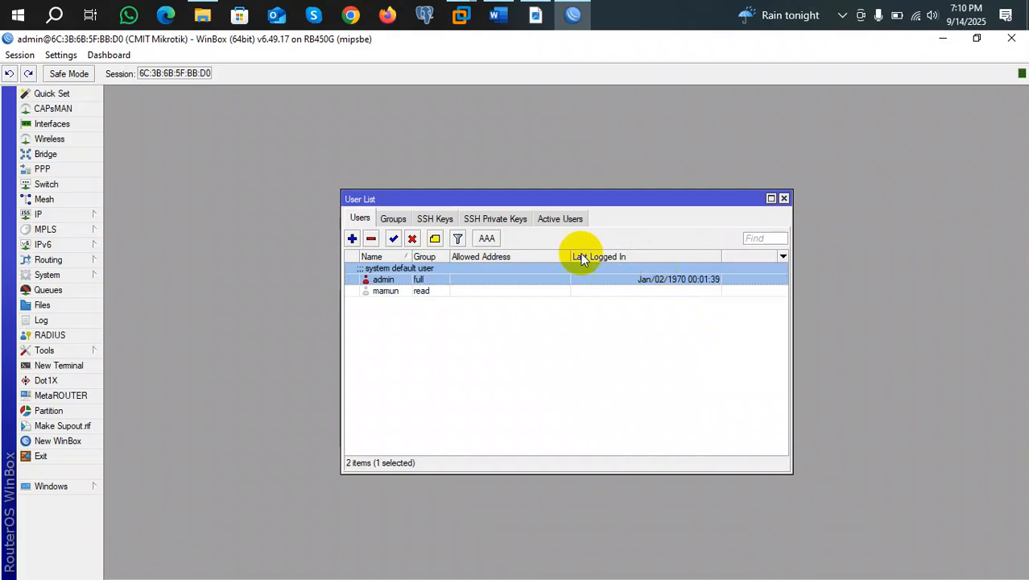
Create another user in the write group with a confirmed password.
click(352, 238)
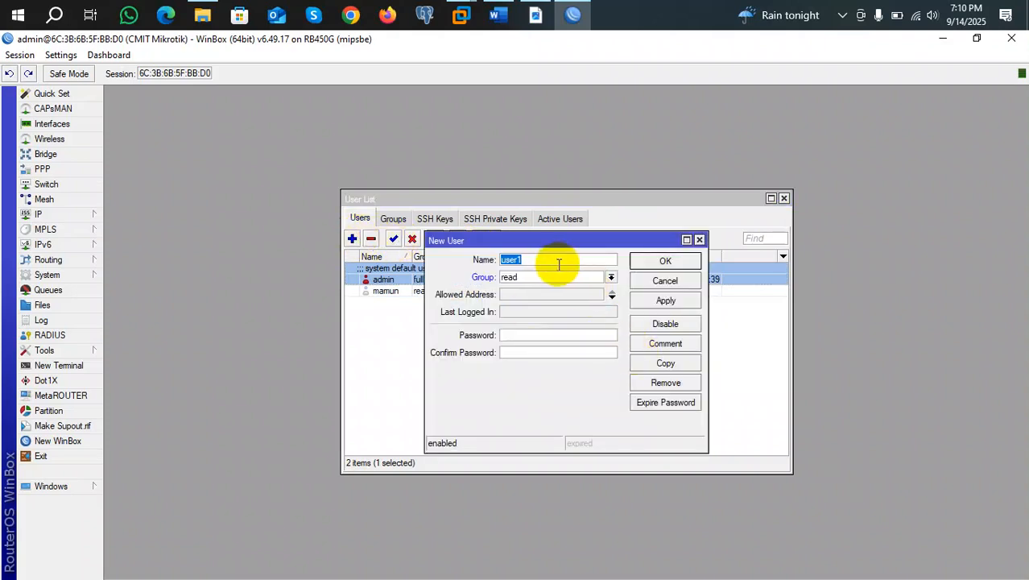
text(akash)
click(610, 277)
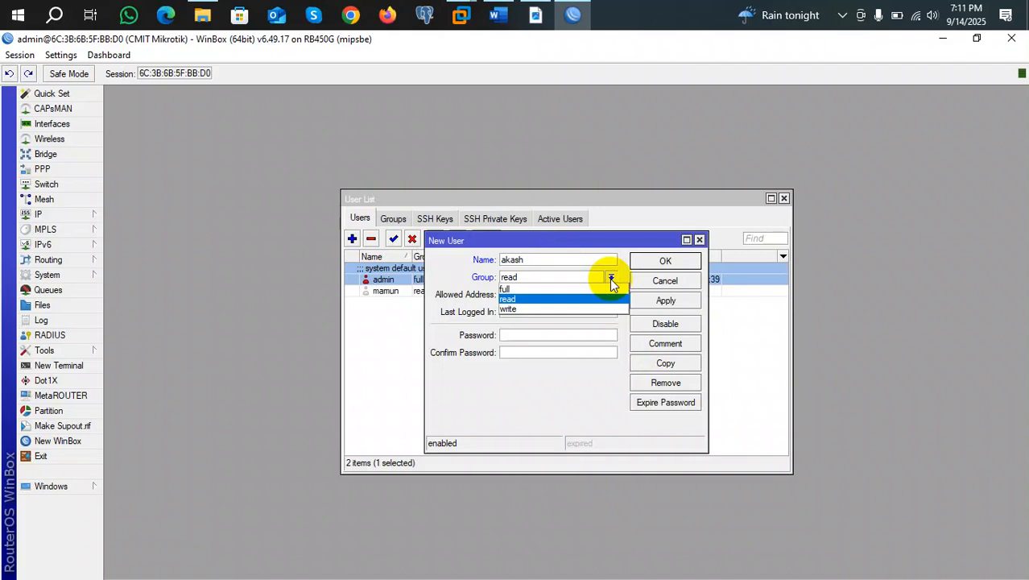
click(510, 310)
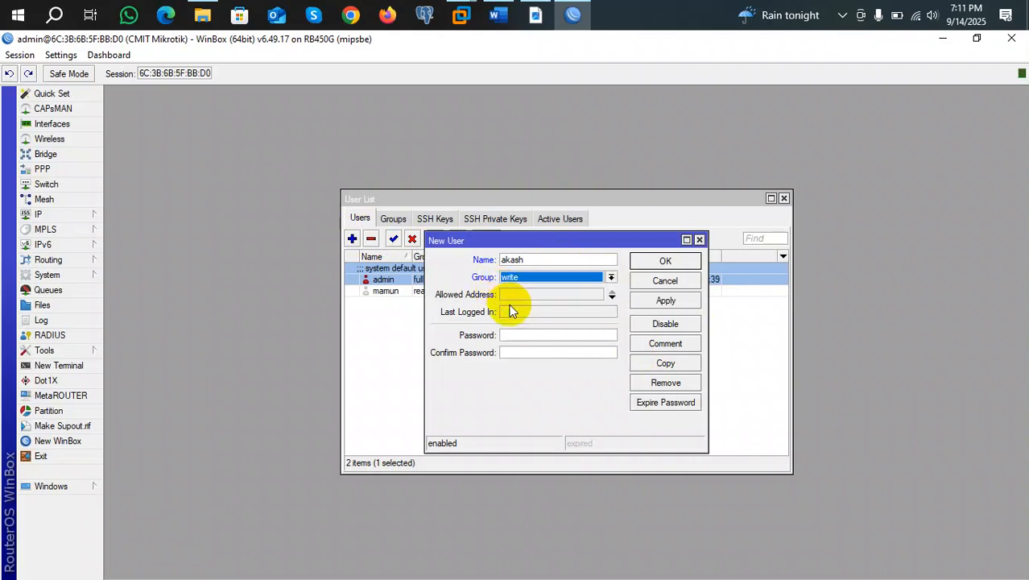
click(574, 335)
text(*****)
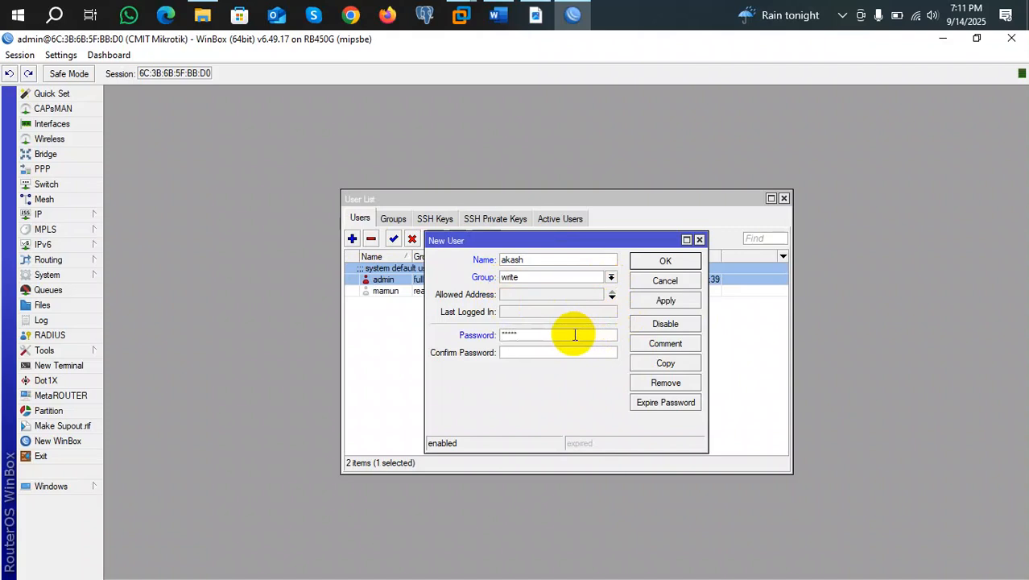
click(554, 349)
text(*****)
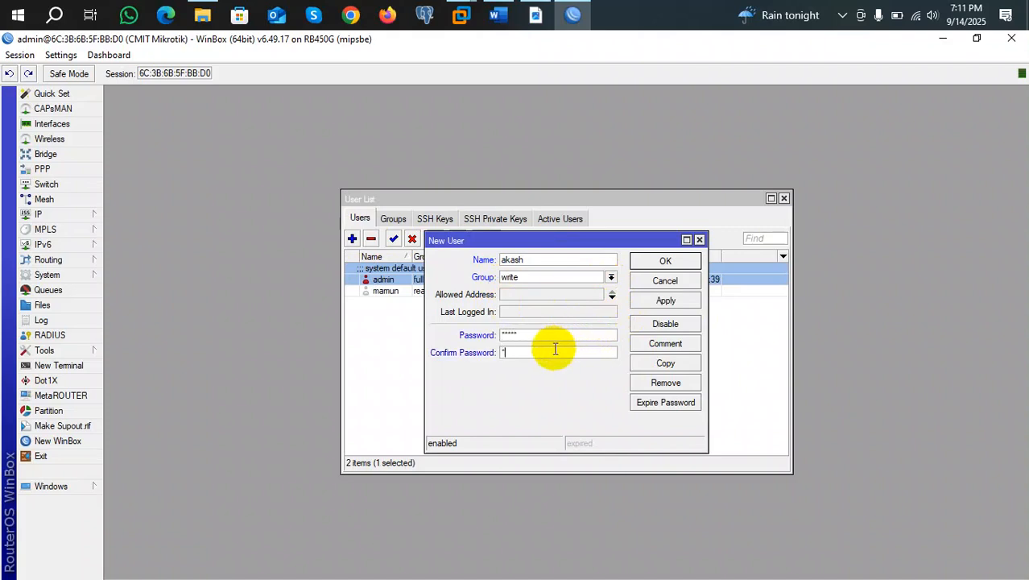
click(674, 300)
click(660, 261)
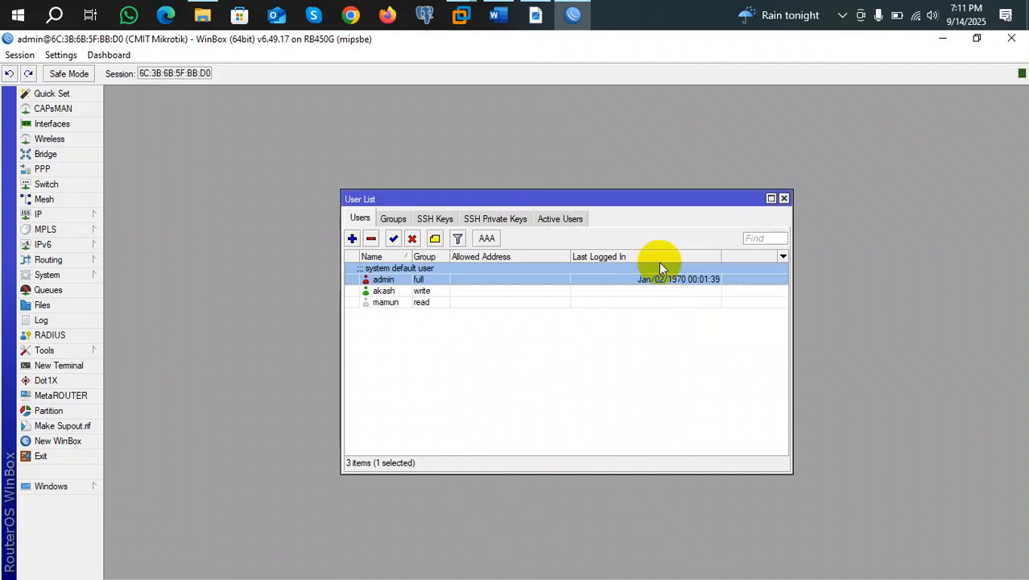
Reopen System Users and open the write-group user's account settings.
click(60, 215)
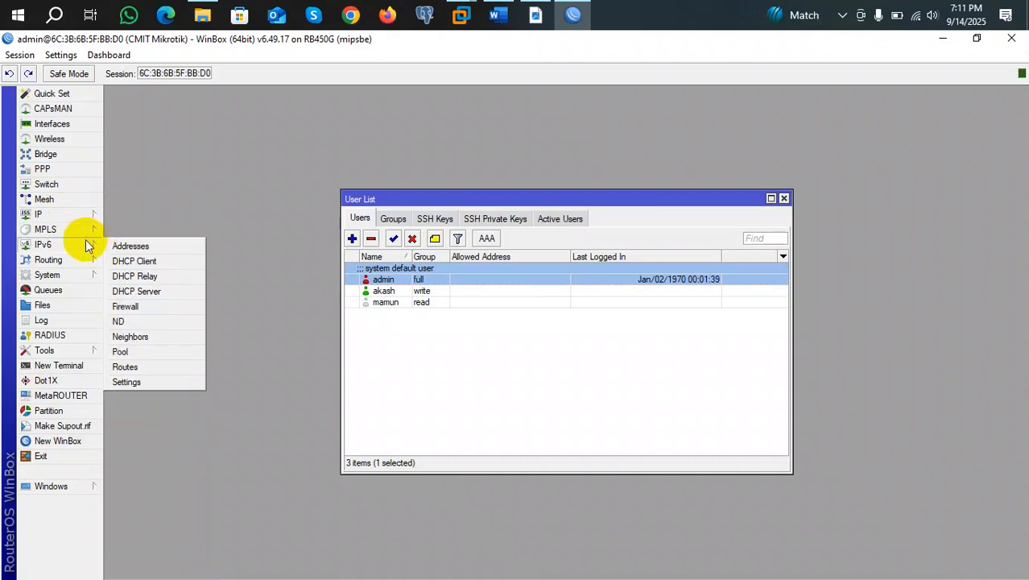
mouse_move(81, 274)
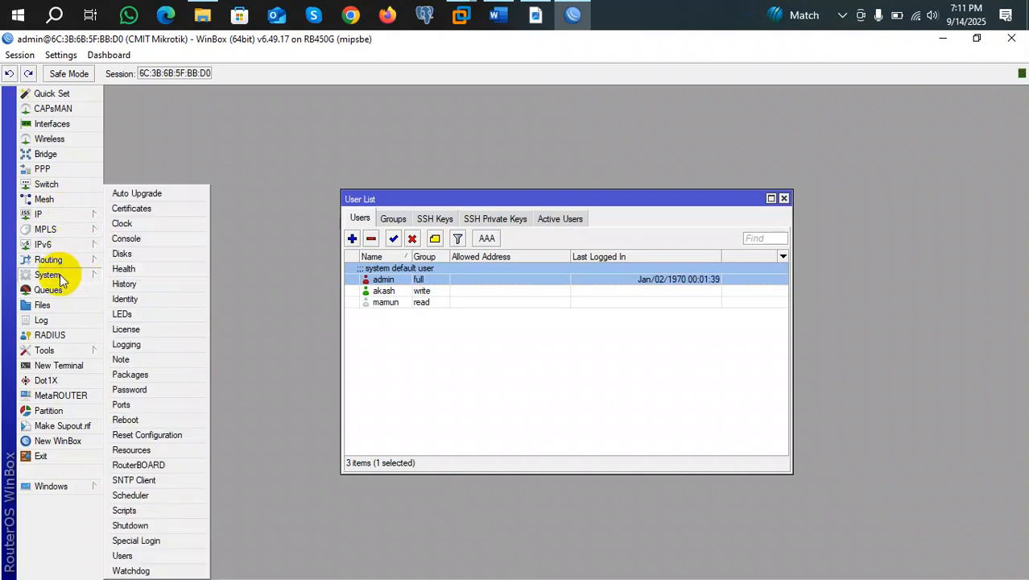
click(145, 558)
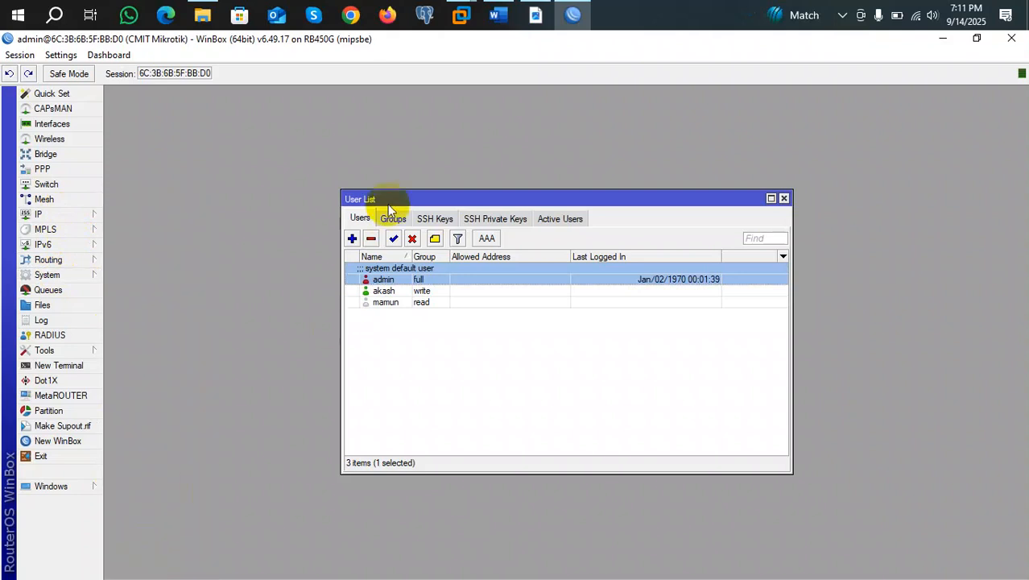
double_click(392, 293)
Remove the 0.0.0.0/0 allowed address from the write-group user and save the account.
click(548, 297)
click(530, 313)
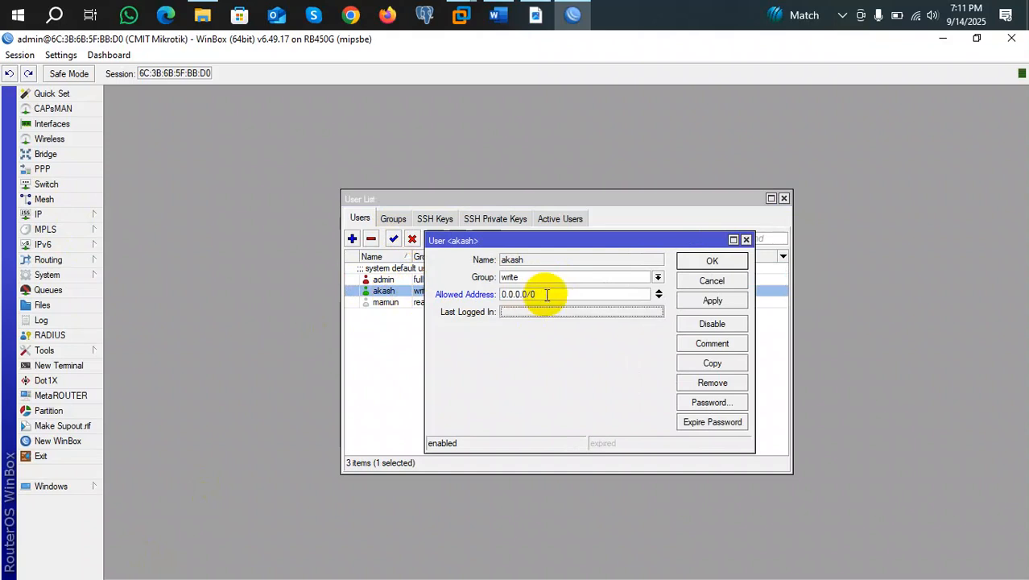
drag(547, 294, 503, 295)
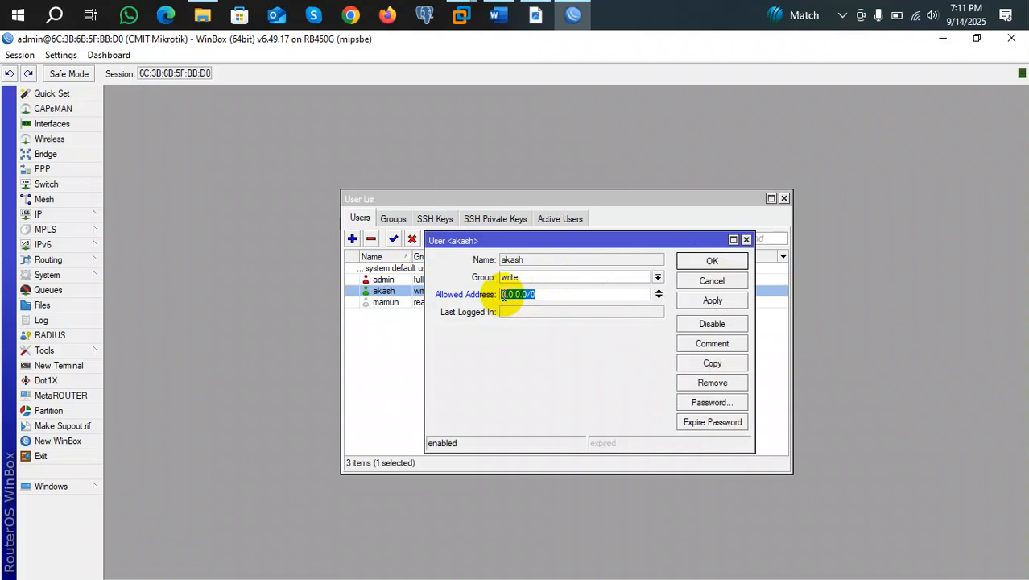
click(657, 290)
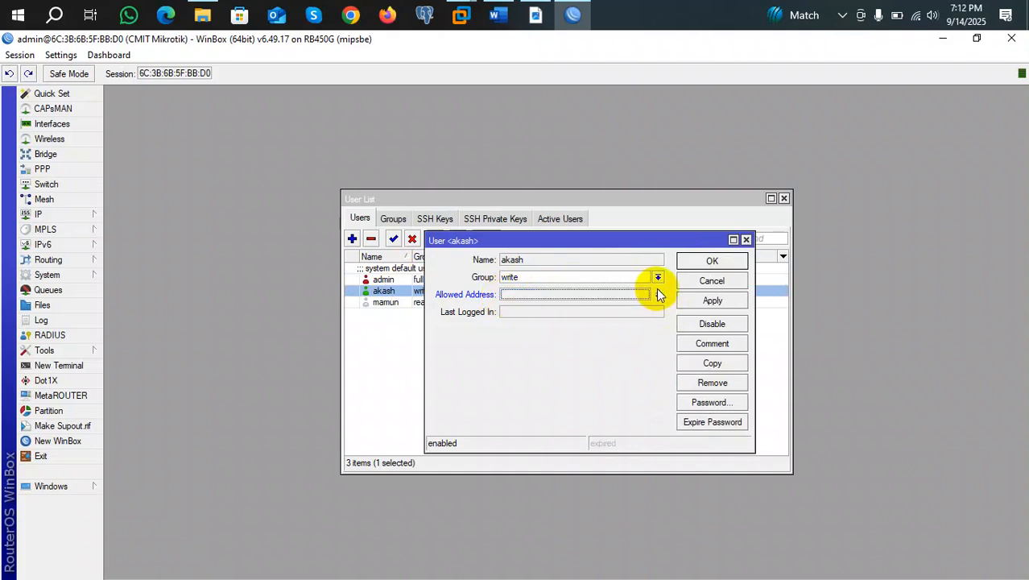
click(723, 260)
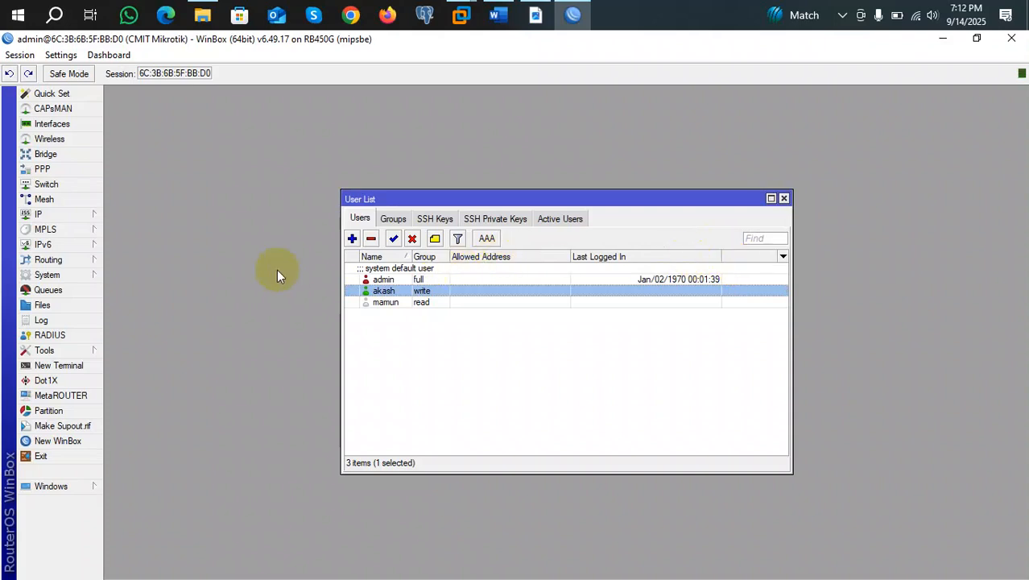
click(68, 217)
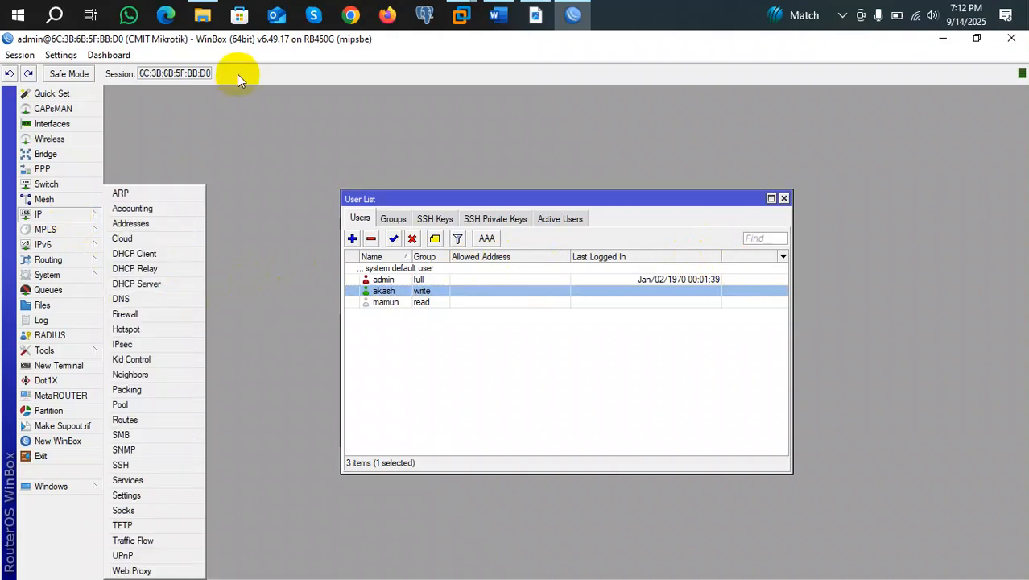
click(233, 124)
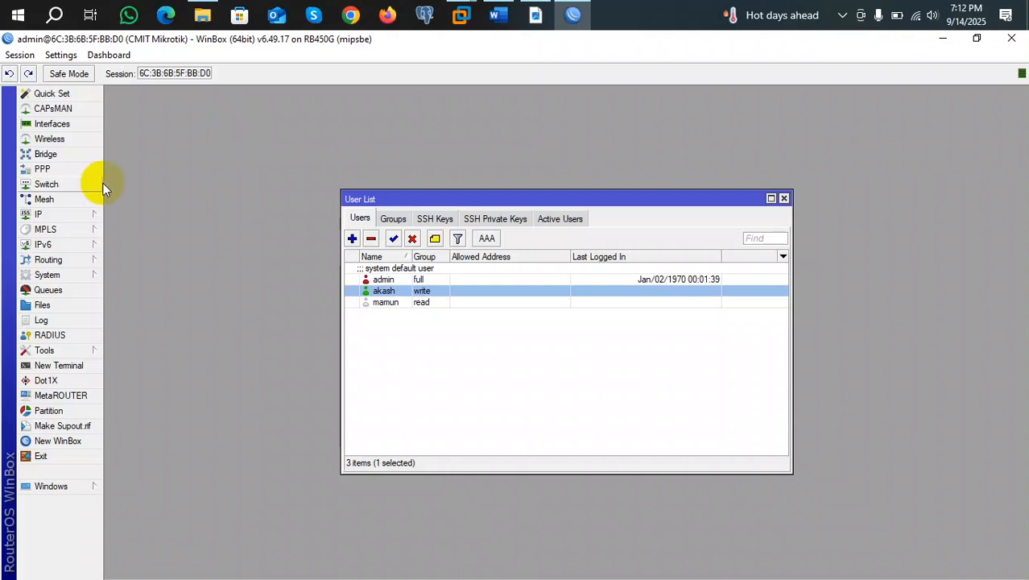
Rename interface ether1 to ether1_WAN, then view and close ether5's properties.
click(52, 126)
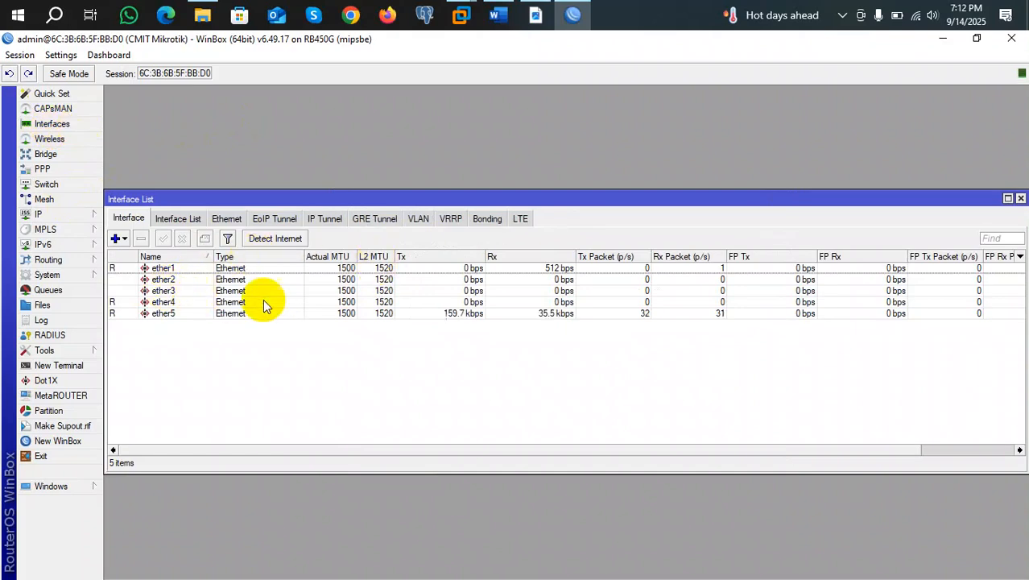
double_click(187, 270)
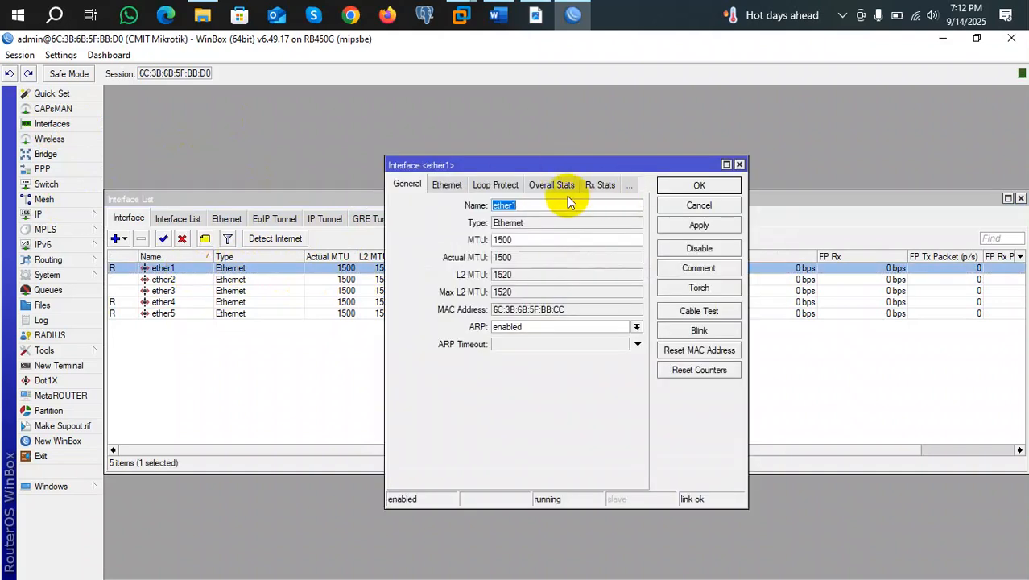
click(557, 204)
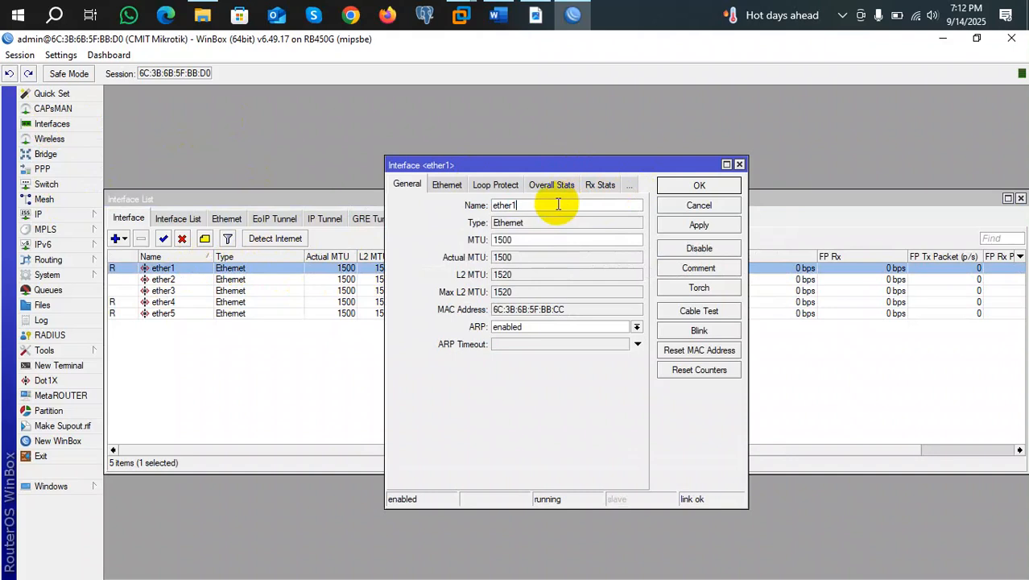
text(_WAN)
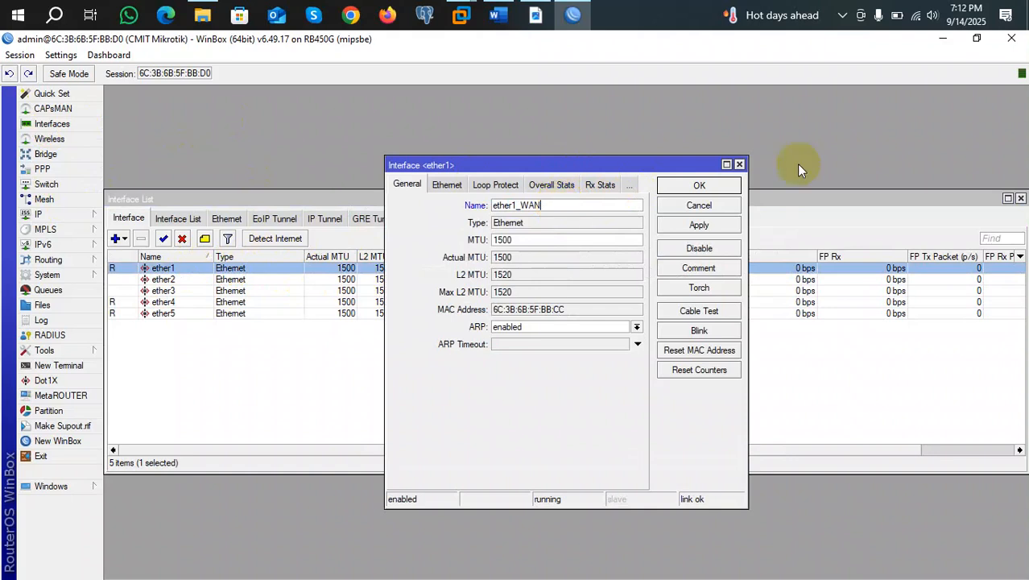
click(736, 188)
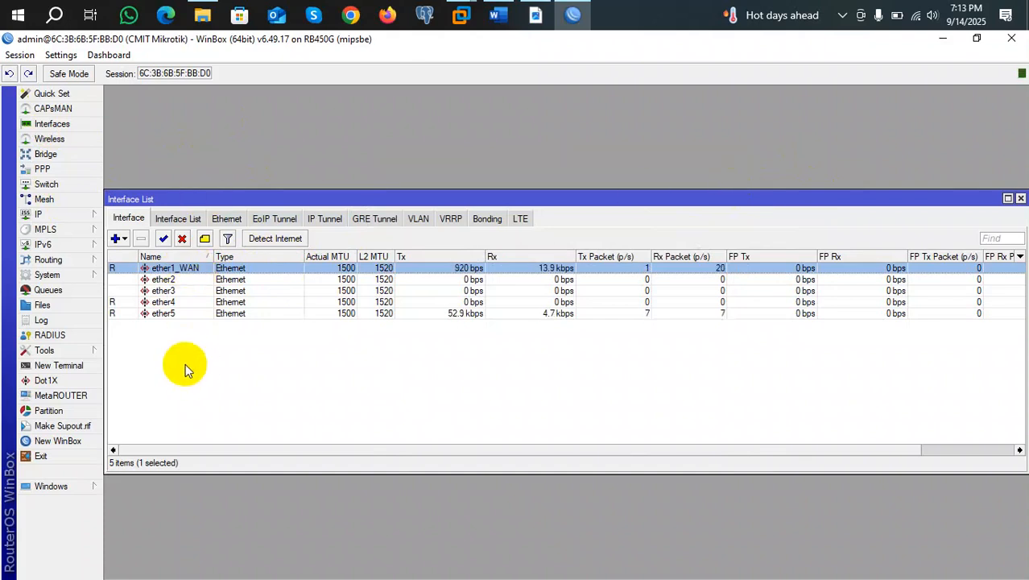
double_click(157, 314)
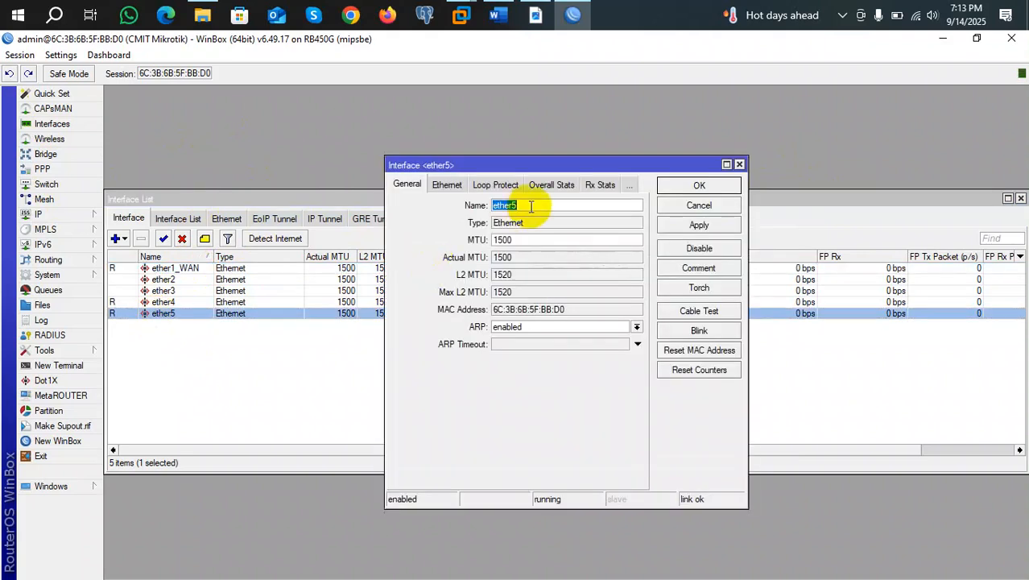
click(740, 165)
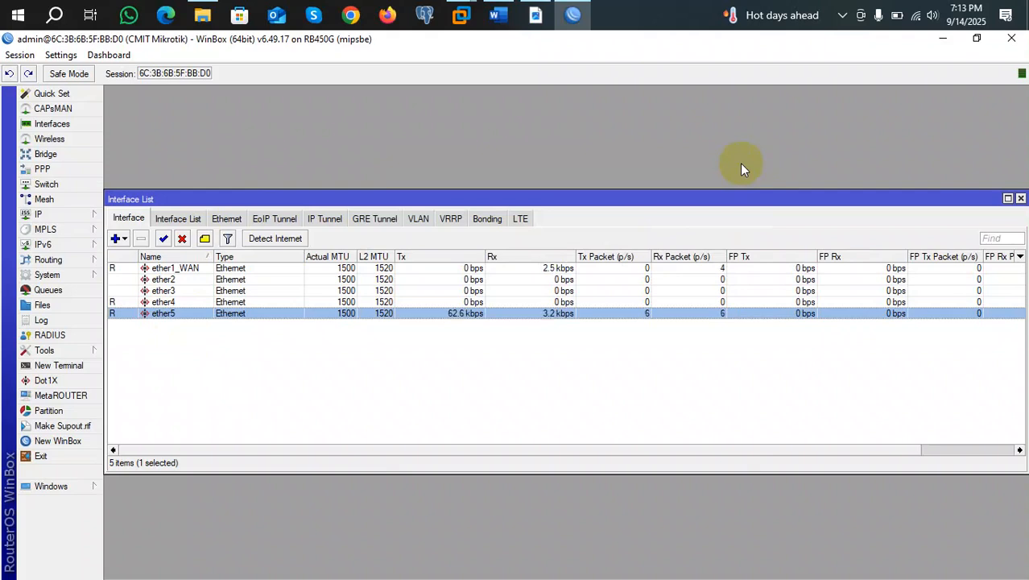
Add the comment 'wan' to the ether1_WAN interface.
click(181, 270)
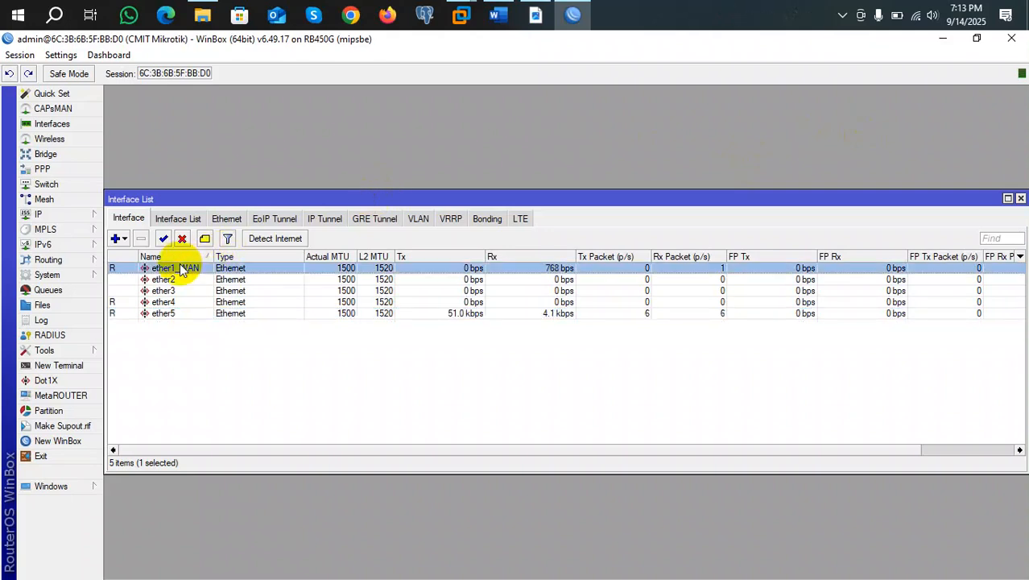
right_click(181, 269)
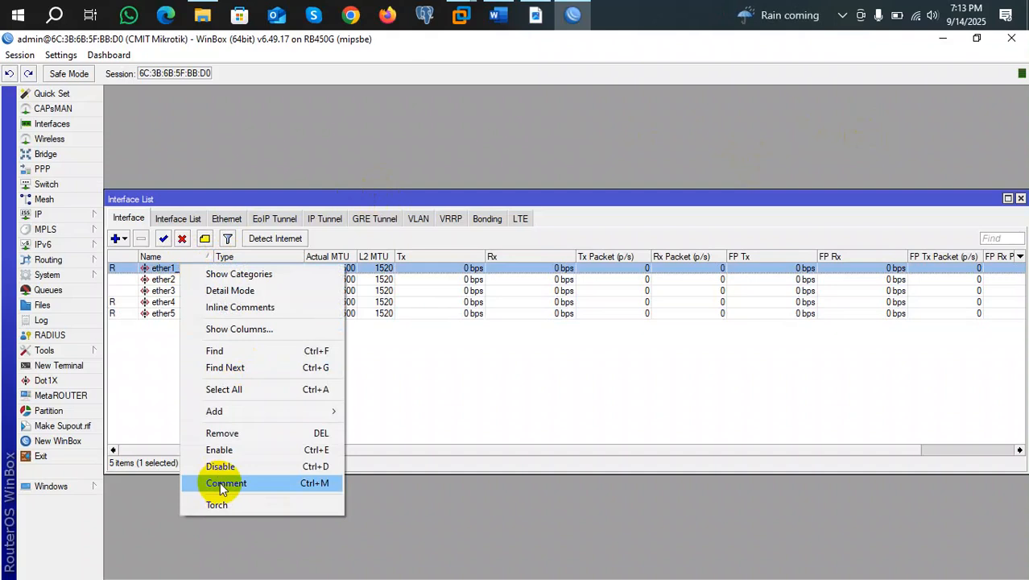
click(219, 481)
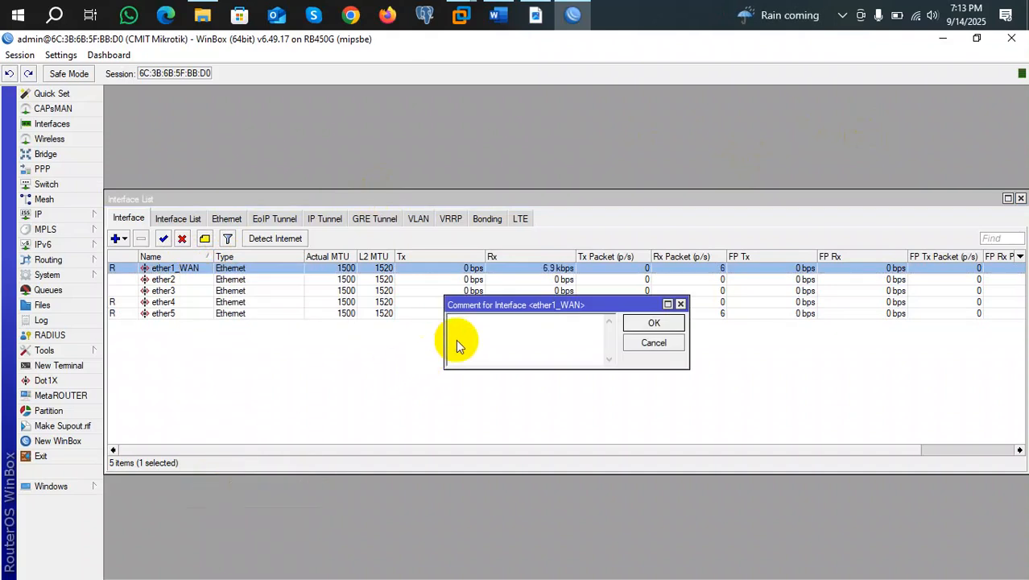
text(wan)
click(654, 322)
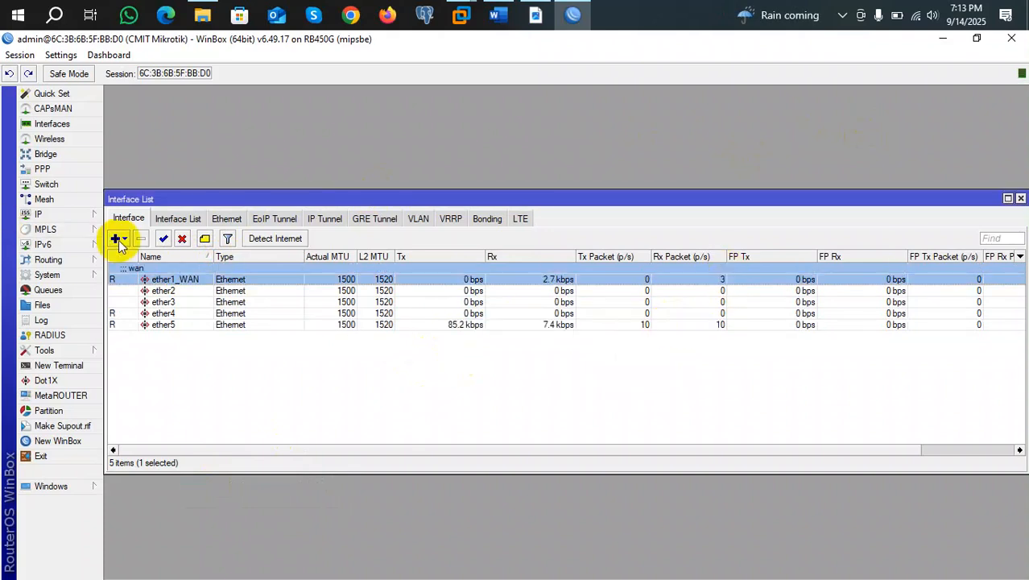
click(366, 402)
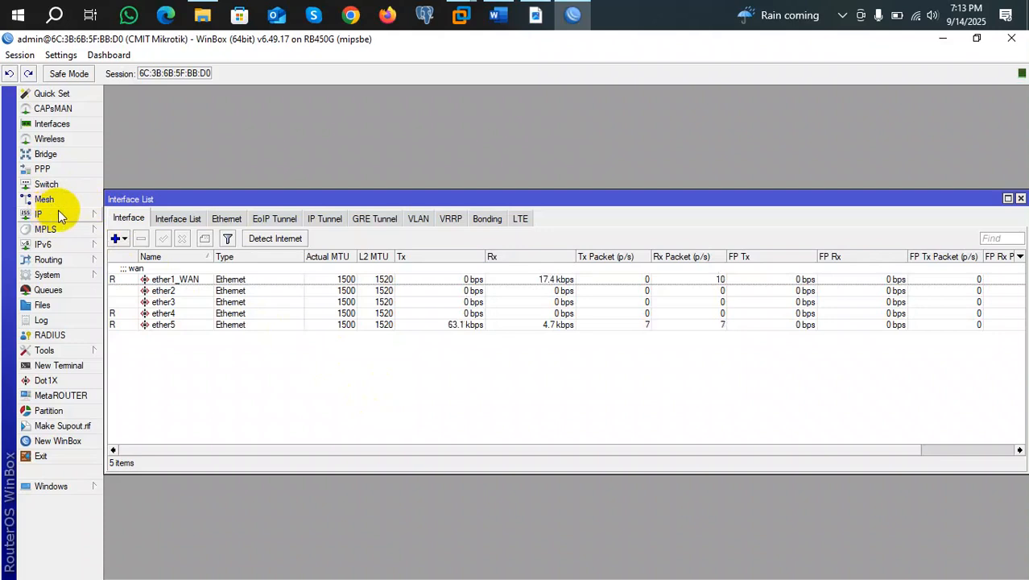
Add a new DHCP client on ether1_WAN and bring up its Add Default Route options.
click(58, 216)
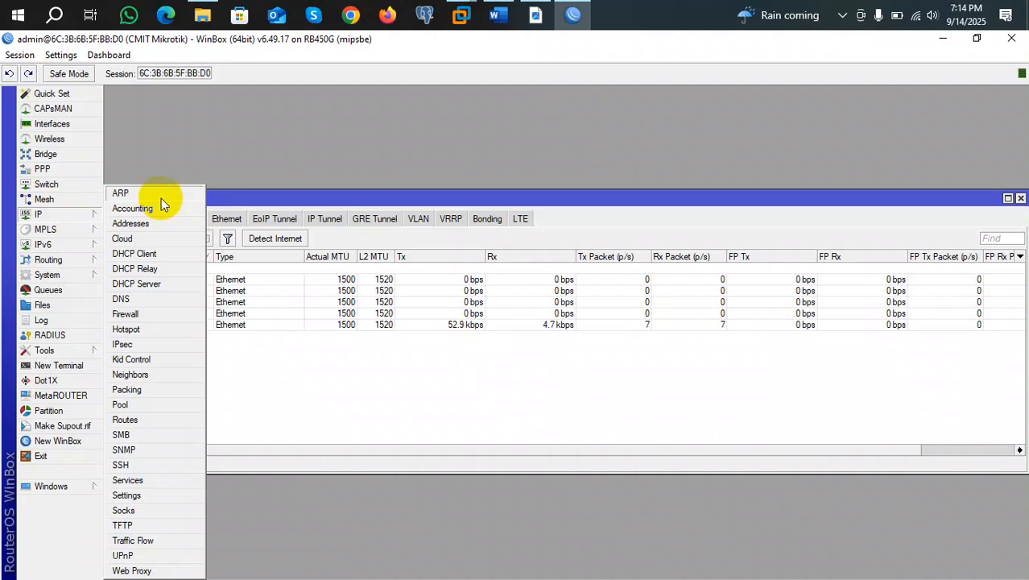
click(145, 256)
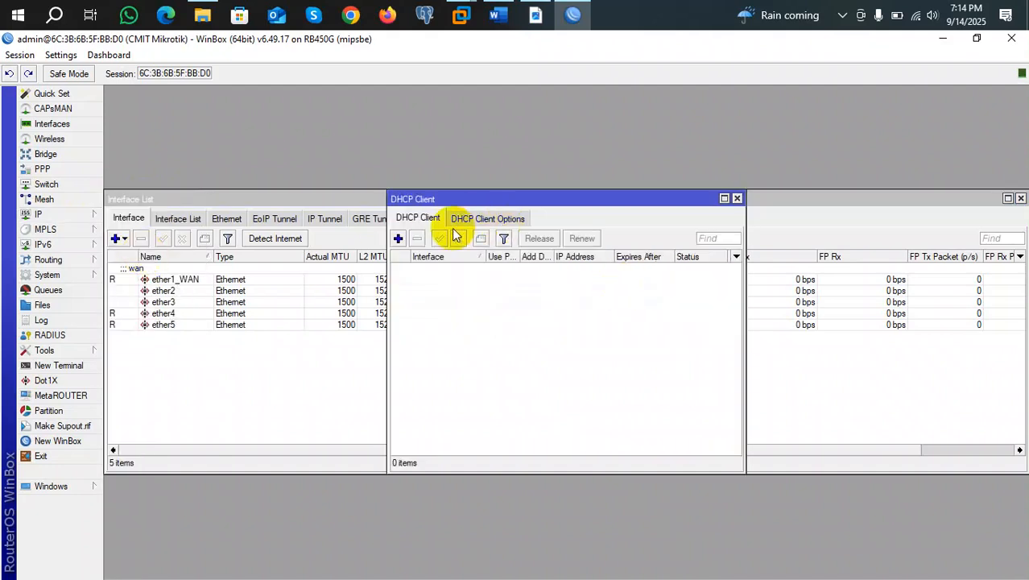
click(399, 239)
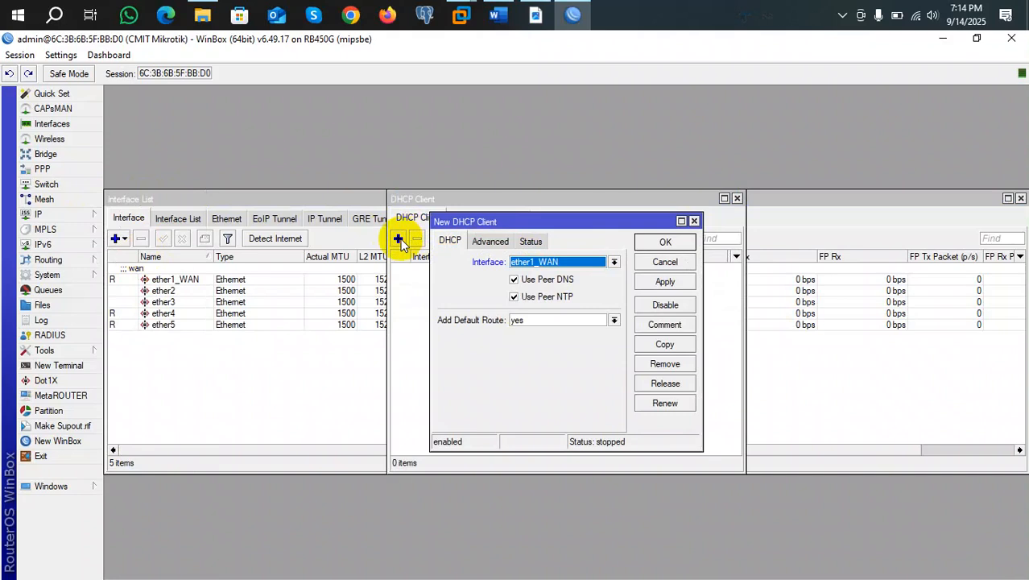
click(638, 266)
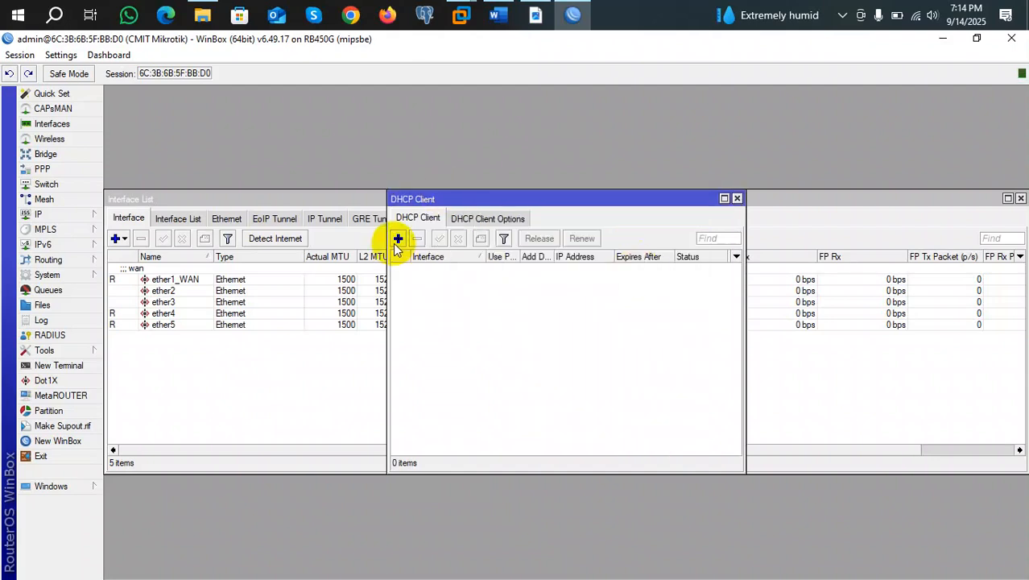
click(397, 240)
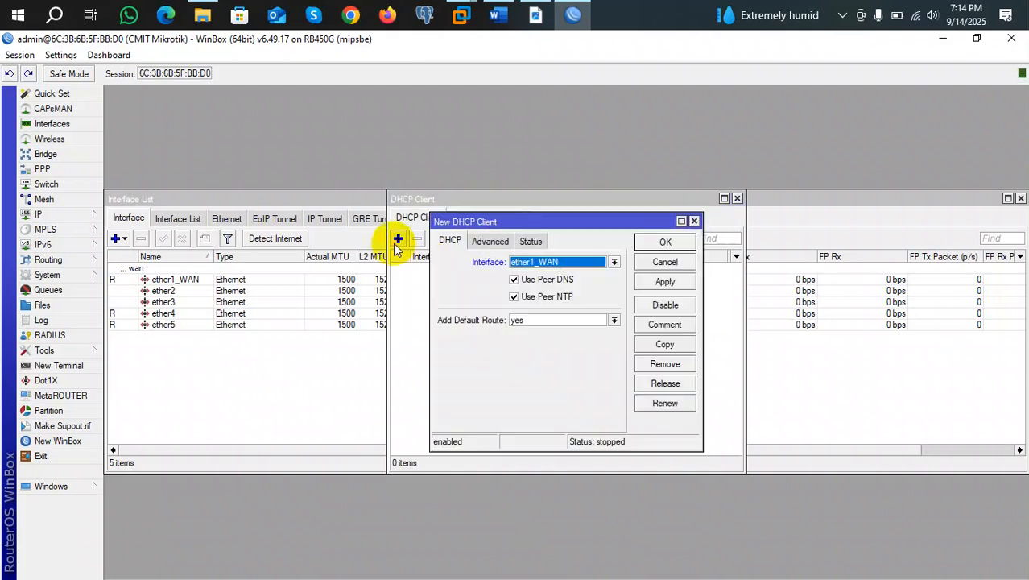
click(613, 263)
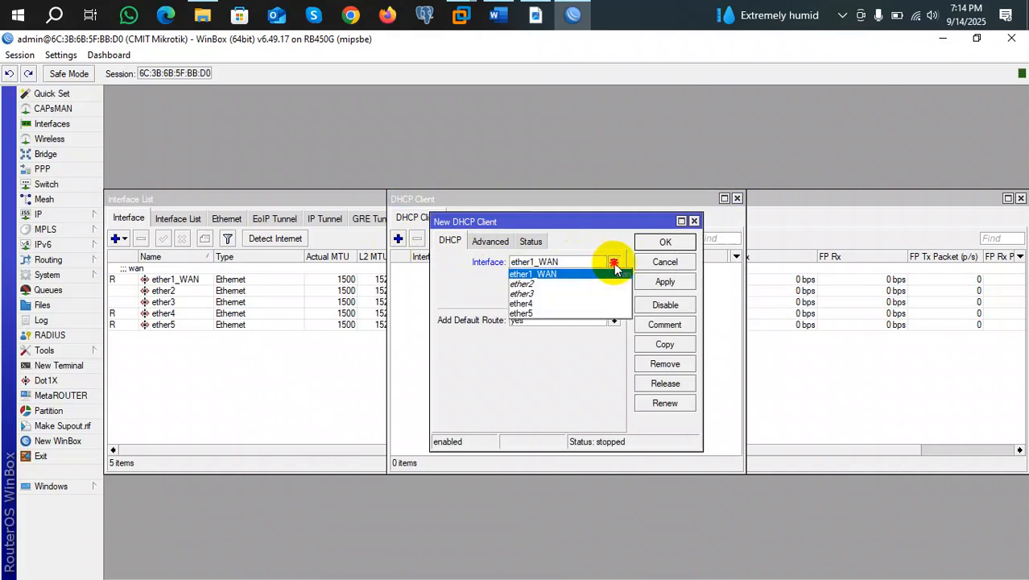
click(541, 276)
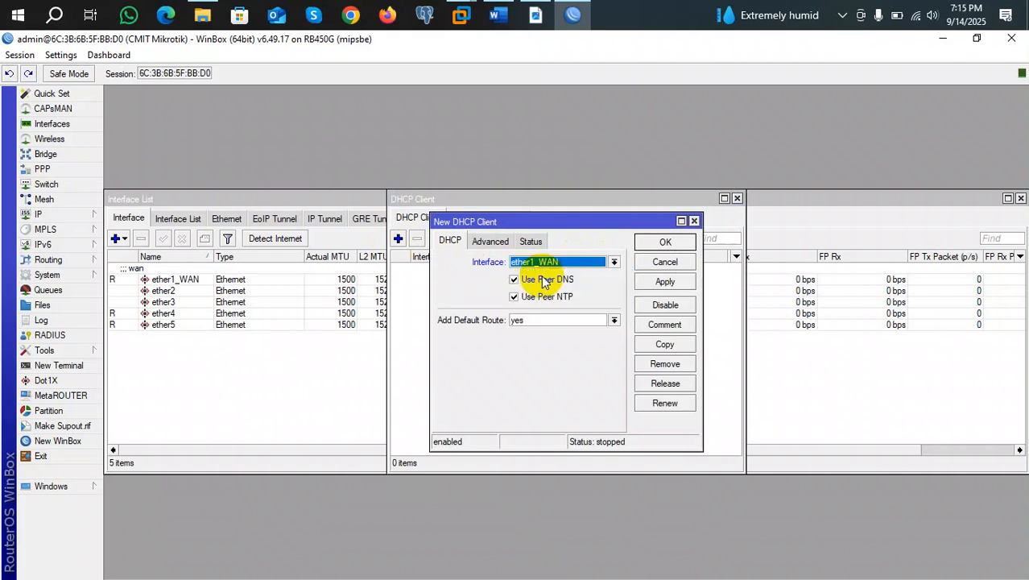
click(613, 320)
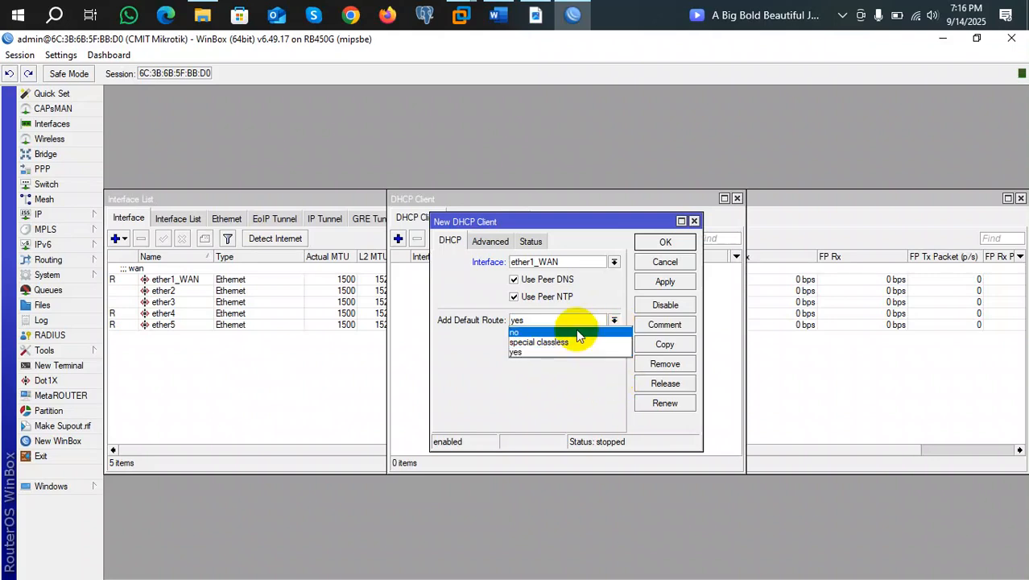
Set Add Default Route to yes and apply the new ether1_WAN DHCP client.
click(529, 353)
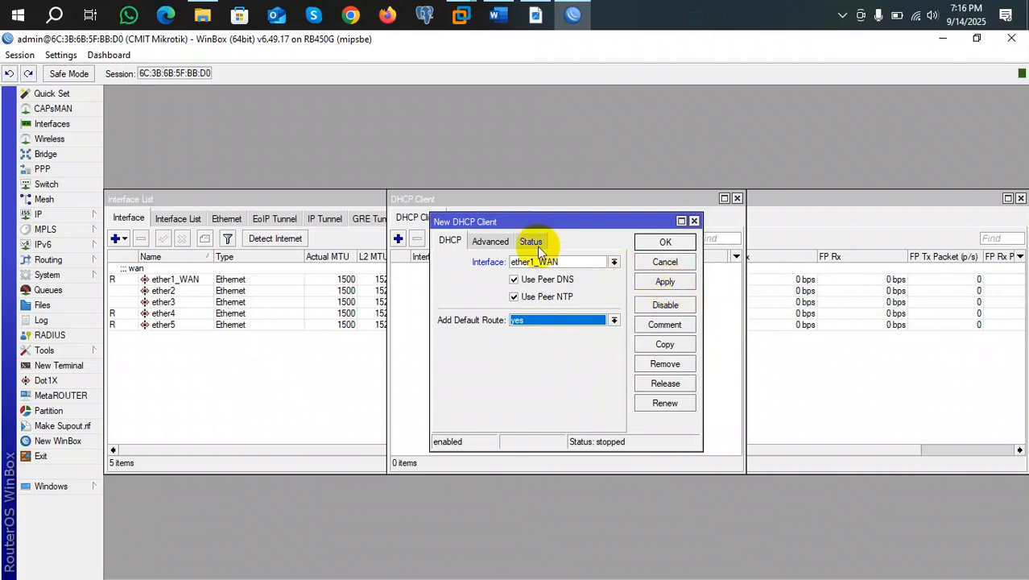
click(500, 245)
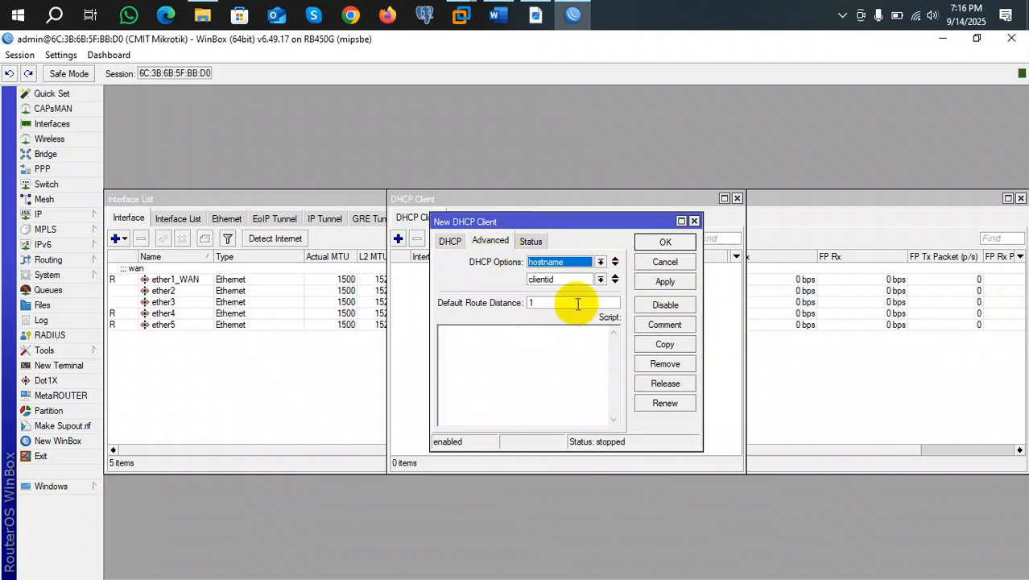
click(451, 241)
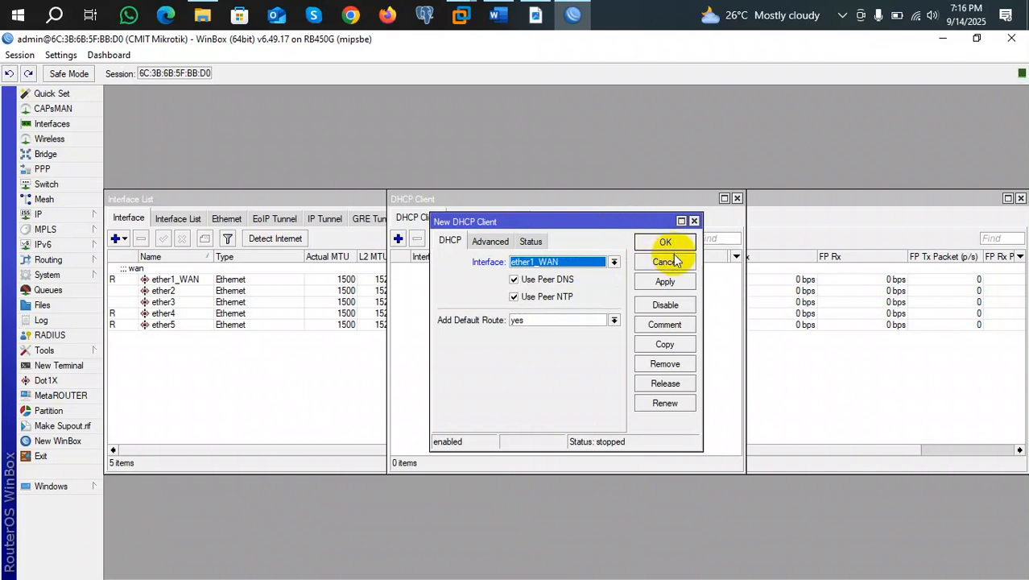
click(672, 284)
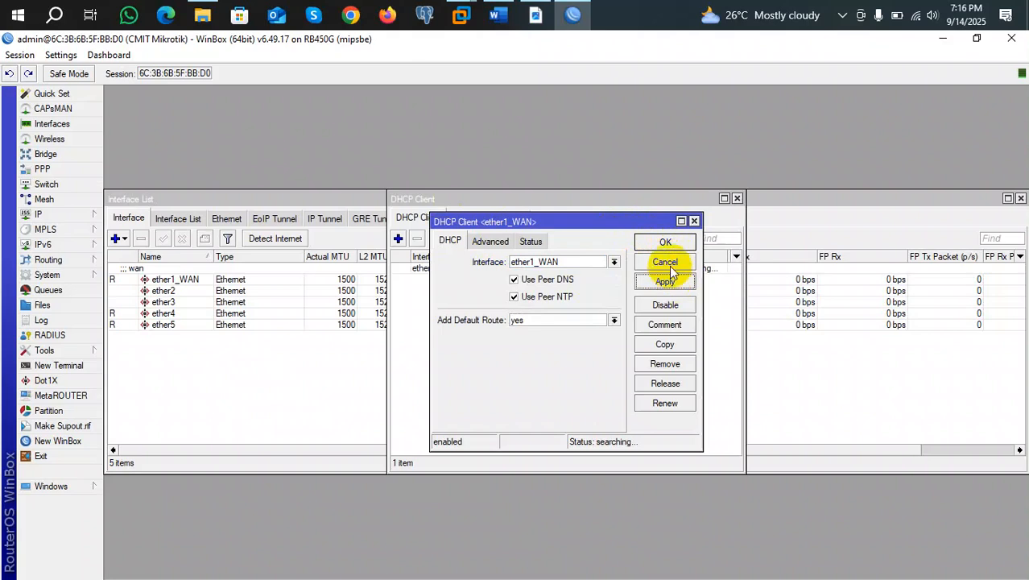
Reopen the ether1_WAN DHCP client and verify its status: bound, 192.168.2.65/24, gateway 192.168.2.1.
click(665, 243)
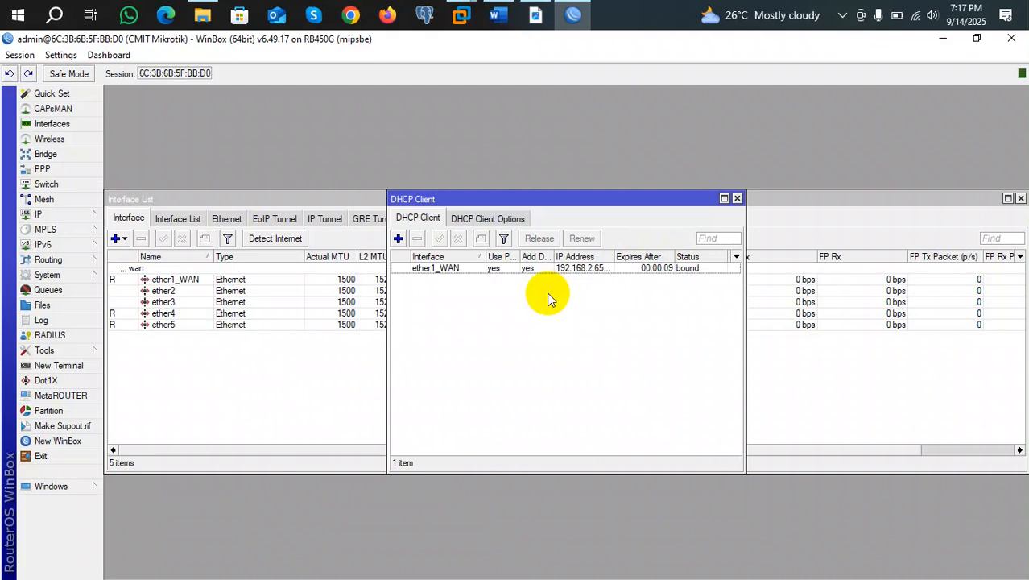
double_click(495, 268)
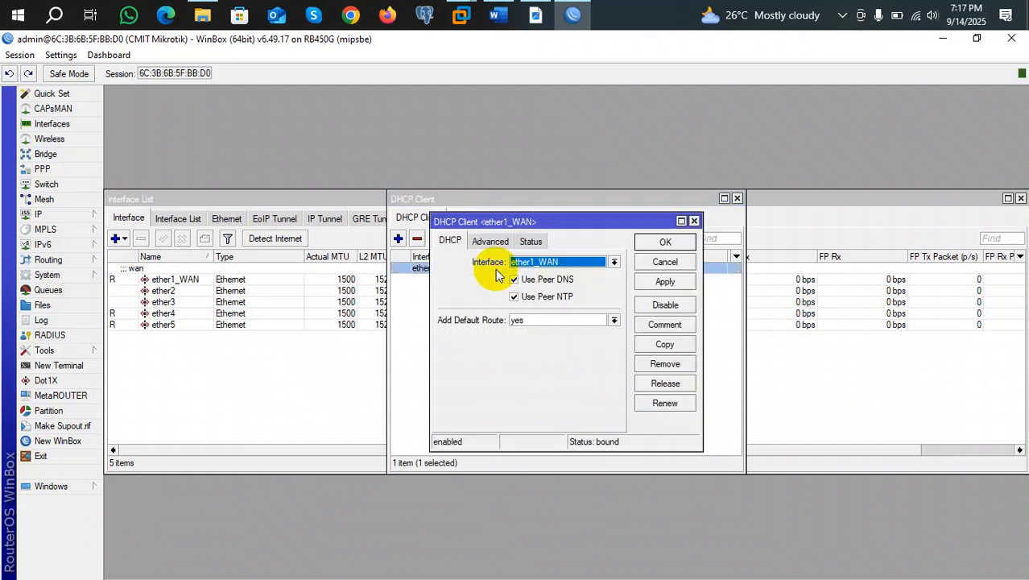
click(528, 243)
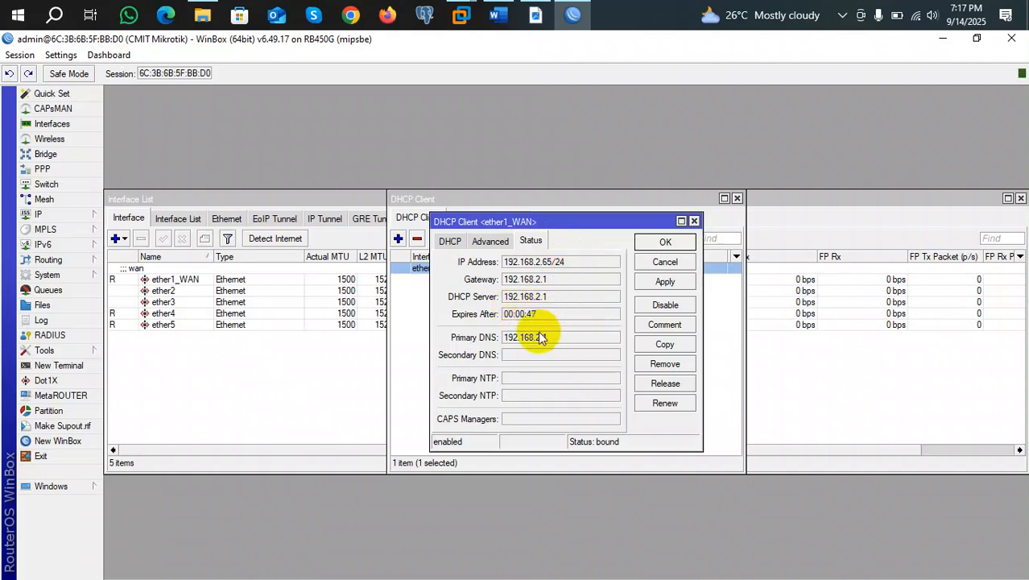
click(655, 246)
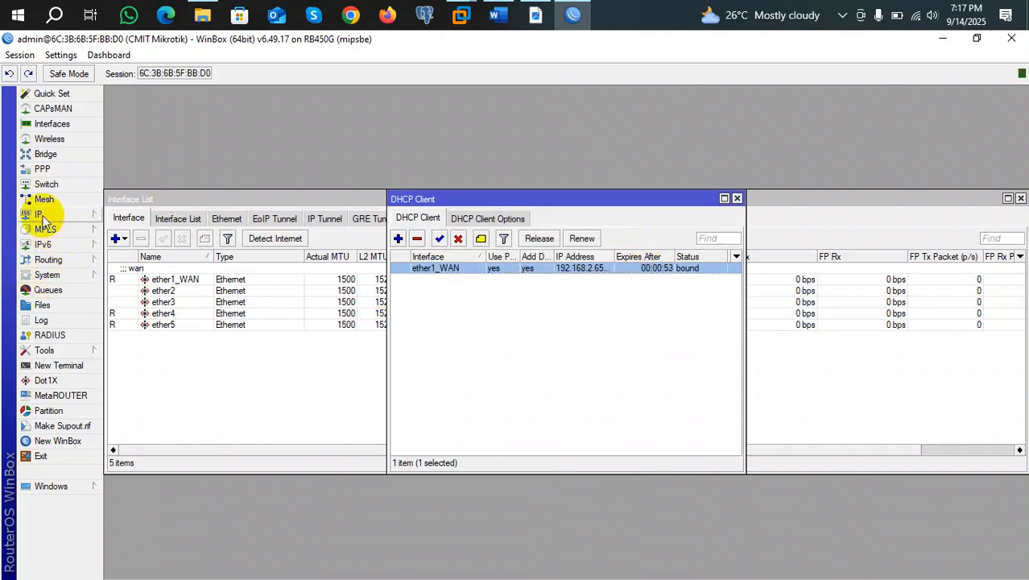
click(66, 367)
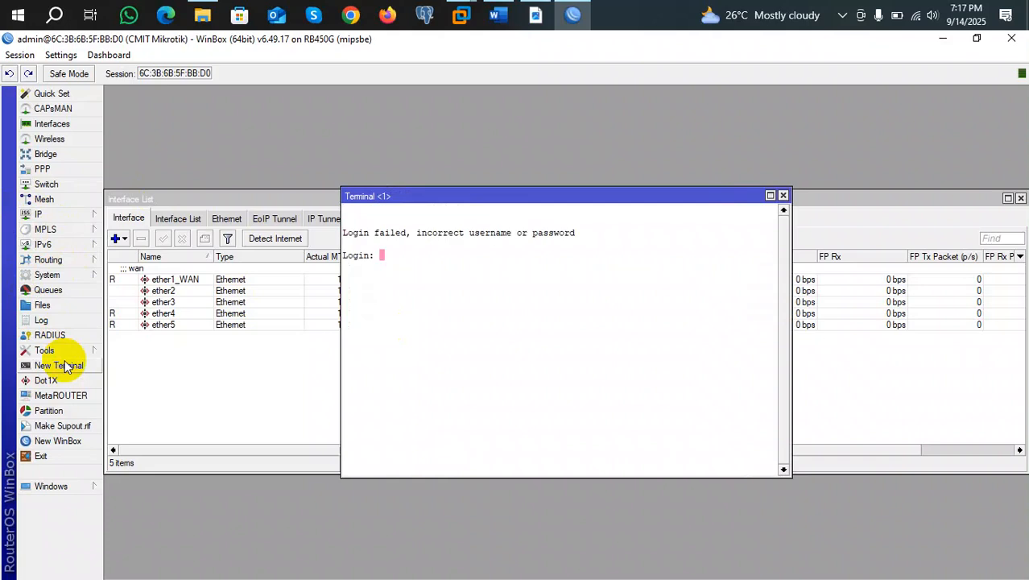
text(admin)
key(Return)
key(Return)
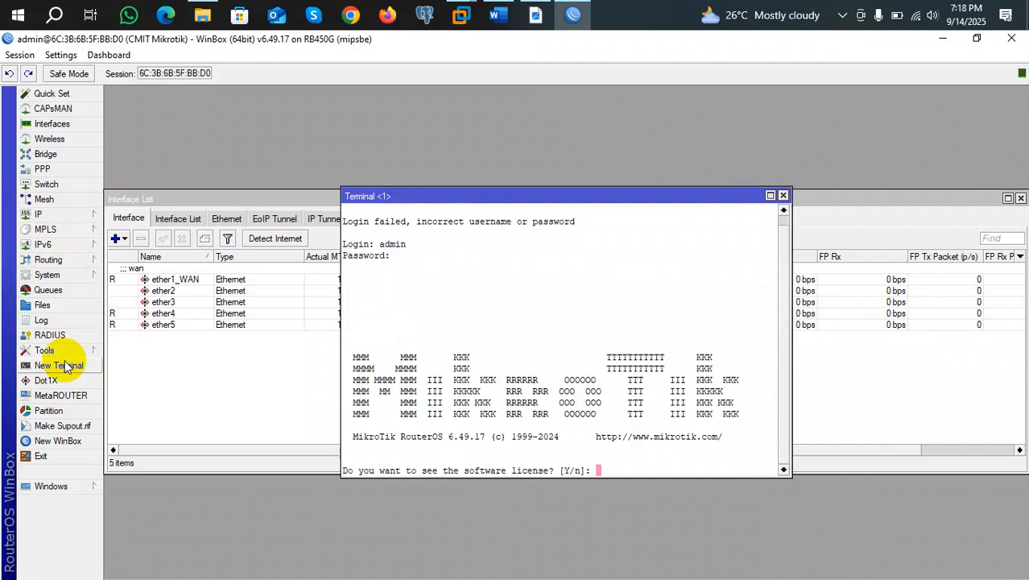
key(y)
key(Return)
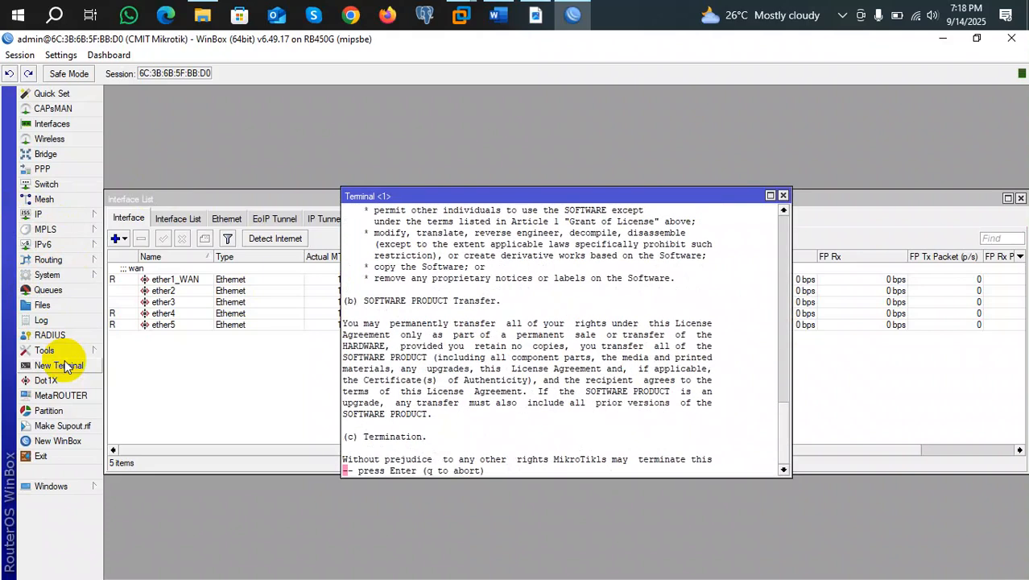
key(Return)
key(Return)
key(Return)
key(Return)
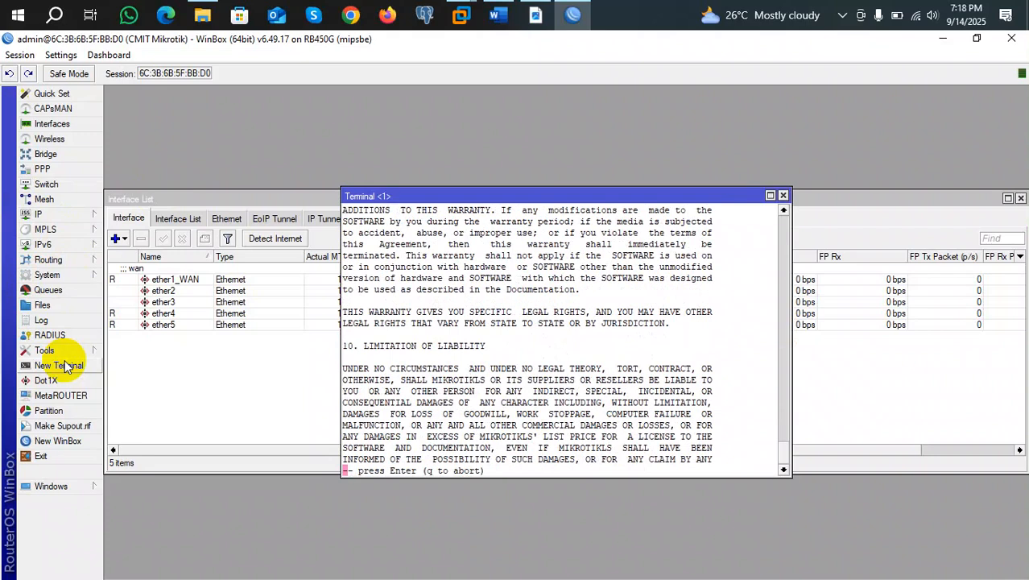
click(783, 196)
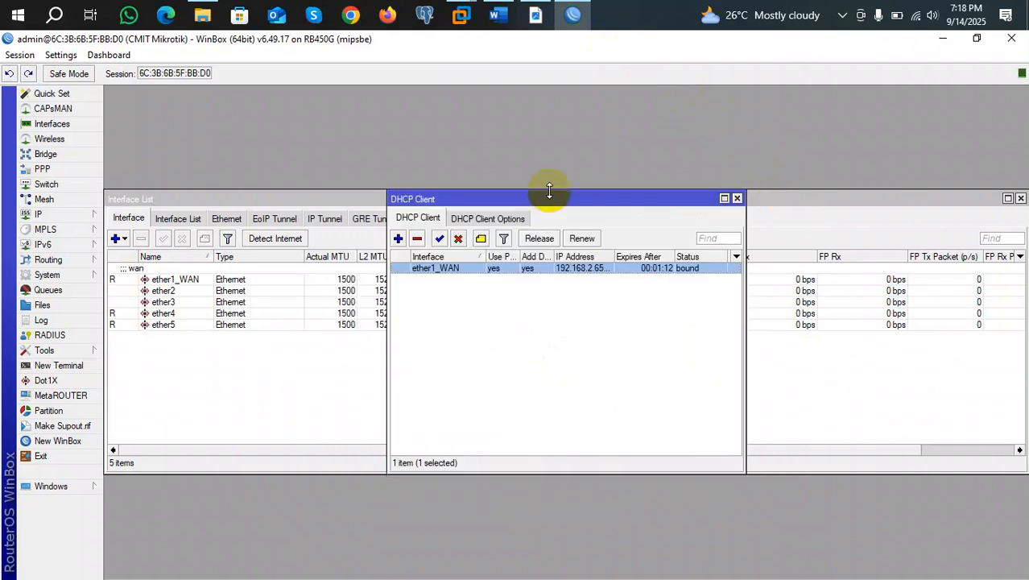
Open a new terminal, log in as admin, and decline the license offer with n.
click(63, 369)
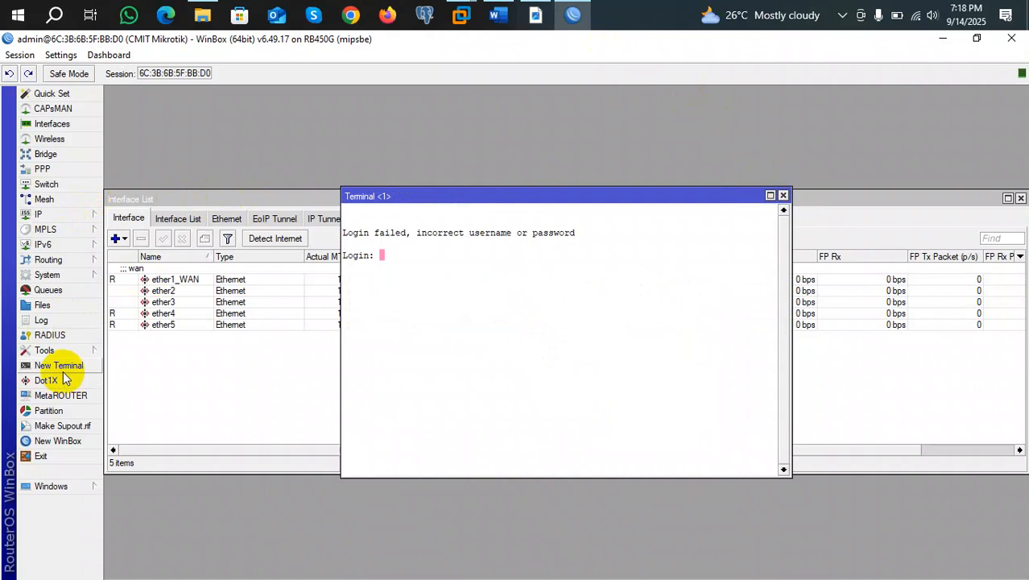
text(admin)
key(Return)
key(Return)
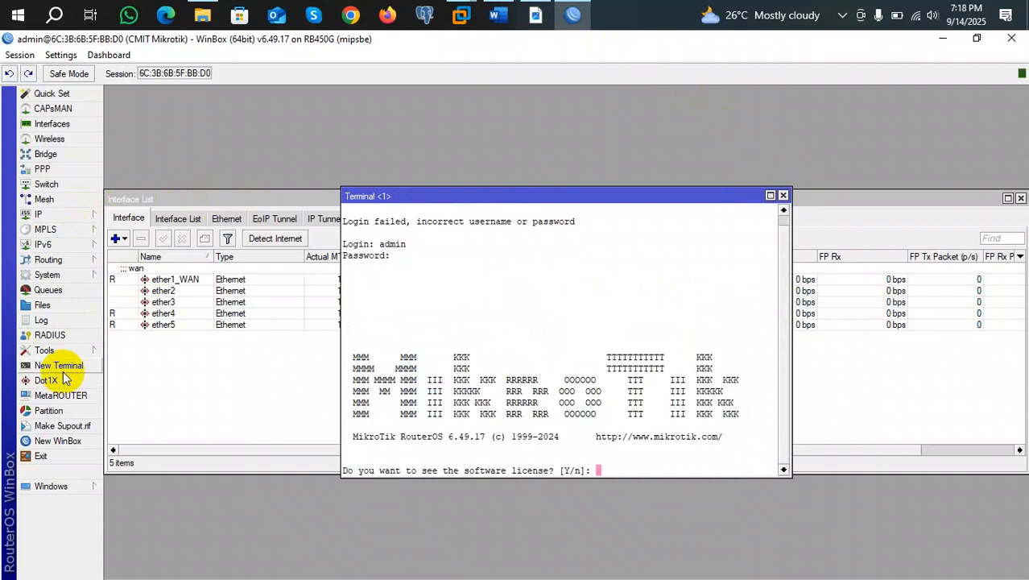
text(n)
key(Return)
key(Return)
key(Return)
key(Return)
key(Return)
key(Return)
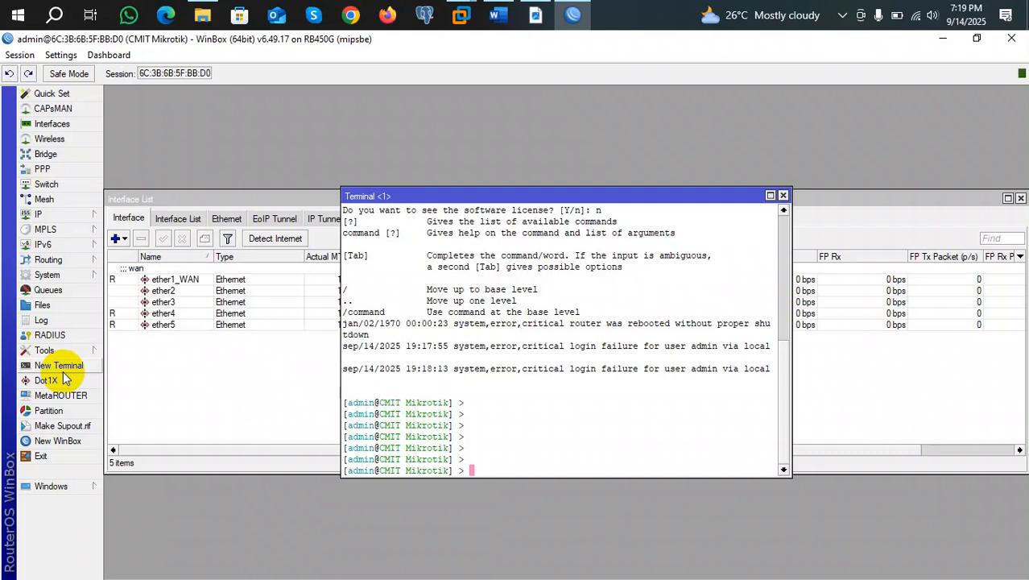
Ping 8.8.8.8 from the router terminal, then stop it after 20 replies with 0% loss.
text(ping 8.8.8.8)
key(Return)
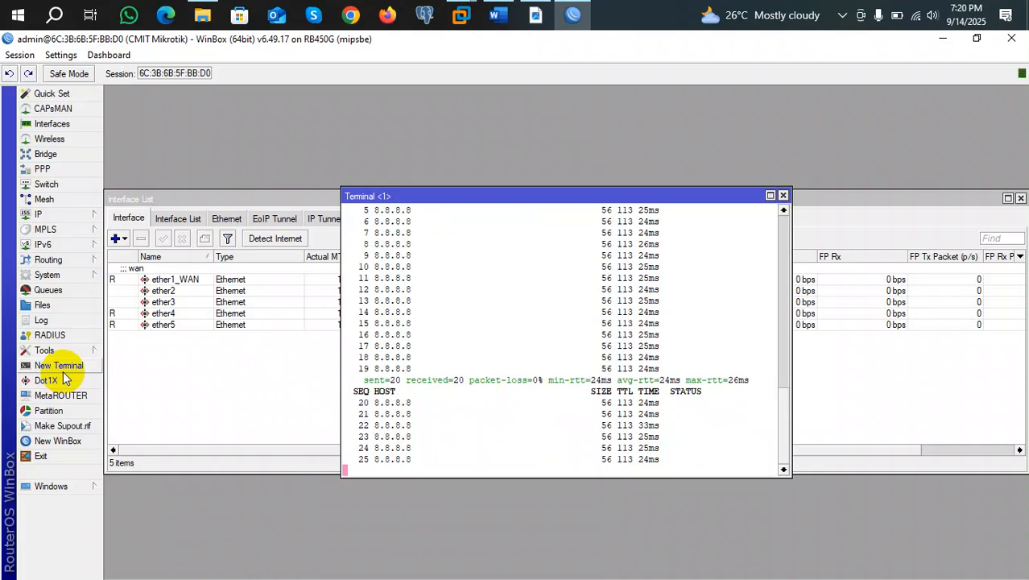
key(ctrl+c)
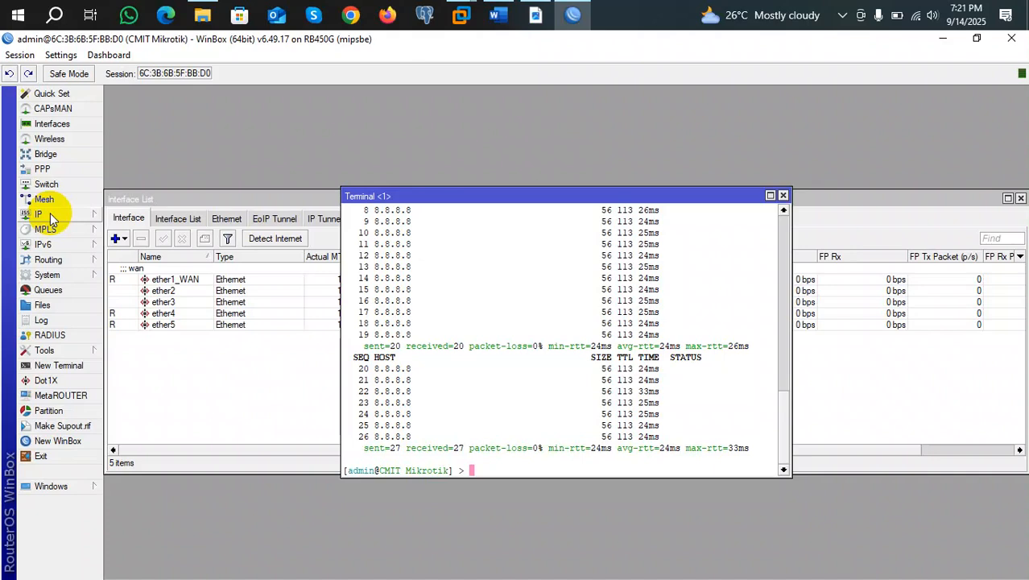
In IP > Addresses, add a new static address 192.168.10.1/24.
click(50, 212)
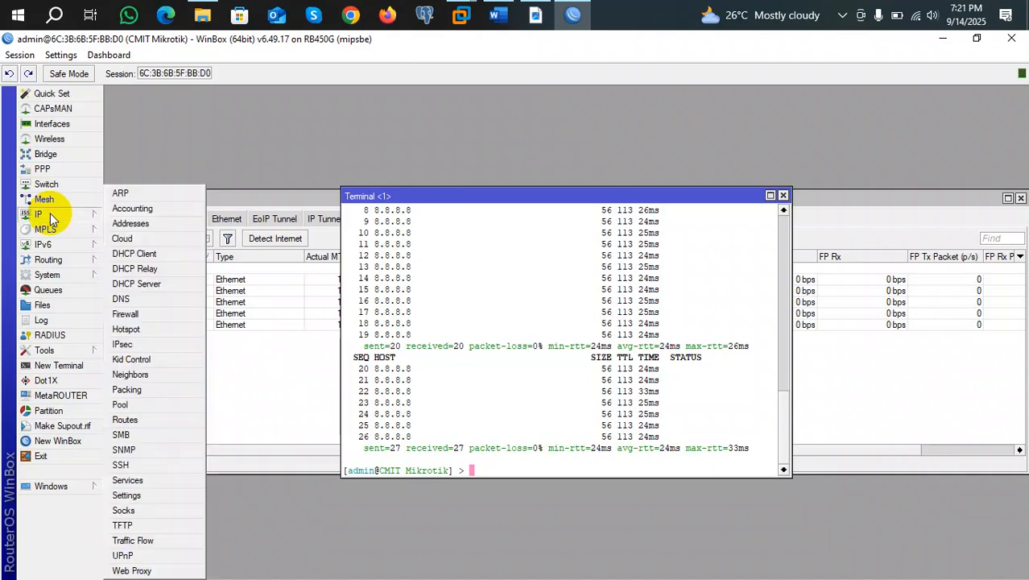
click(131, 231)
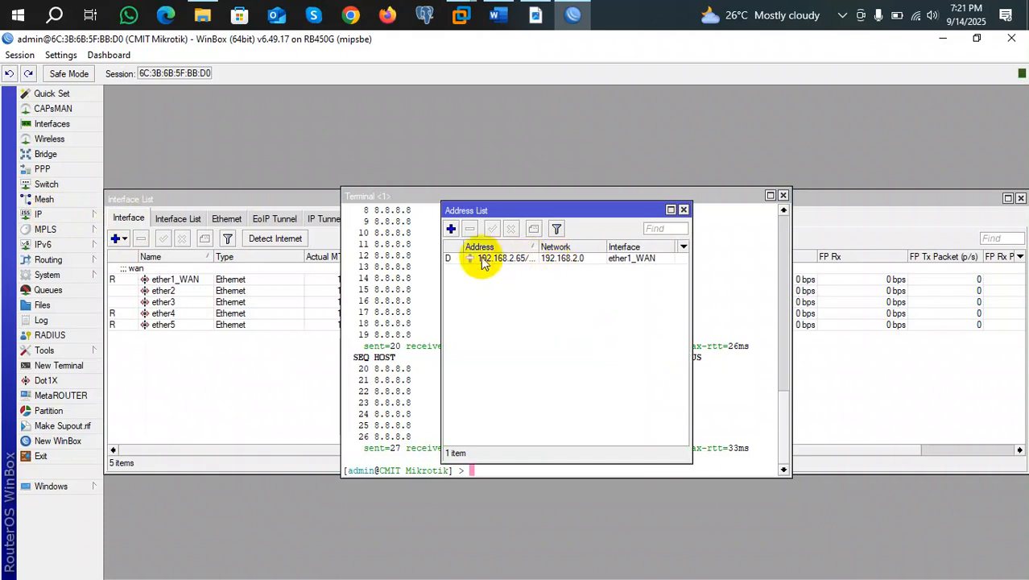
click(451, 229)
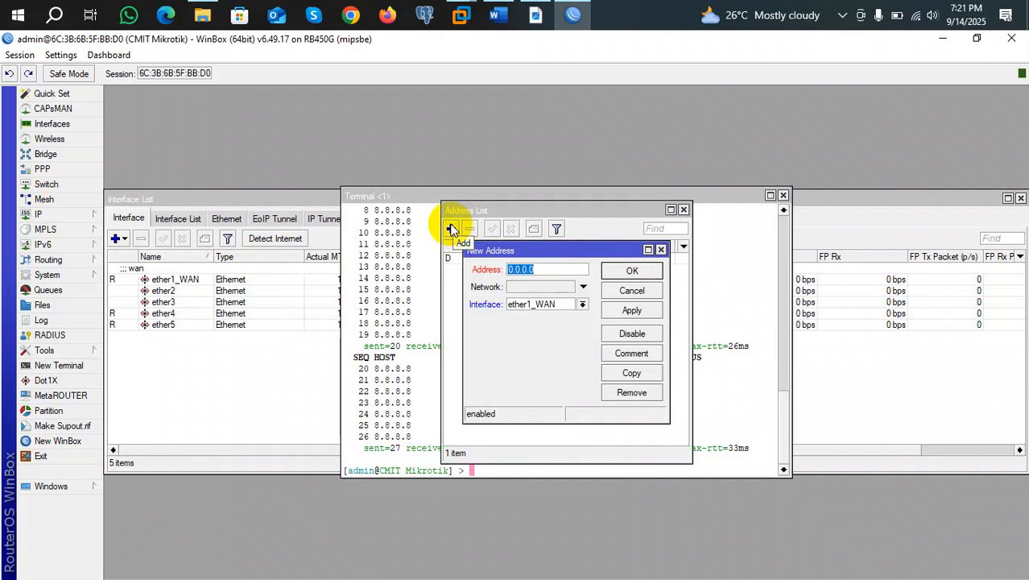
text(192.168.10.1)
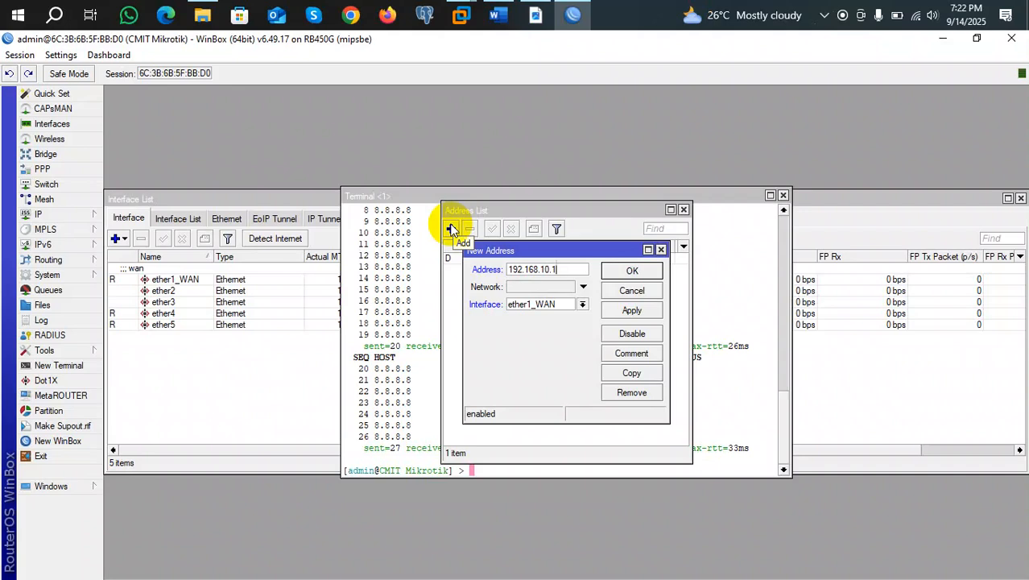
text(/24)
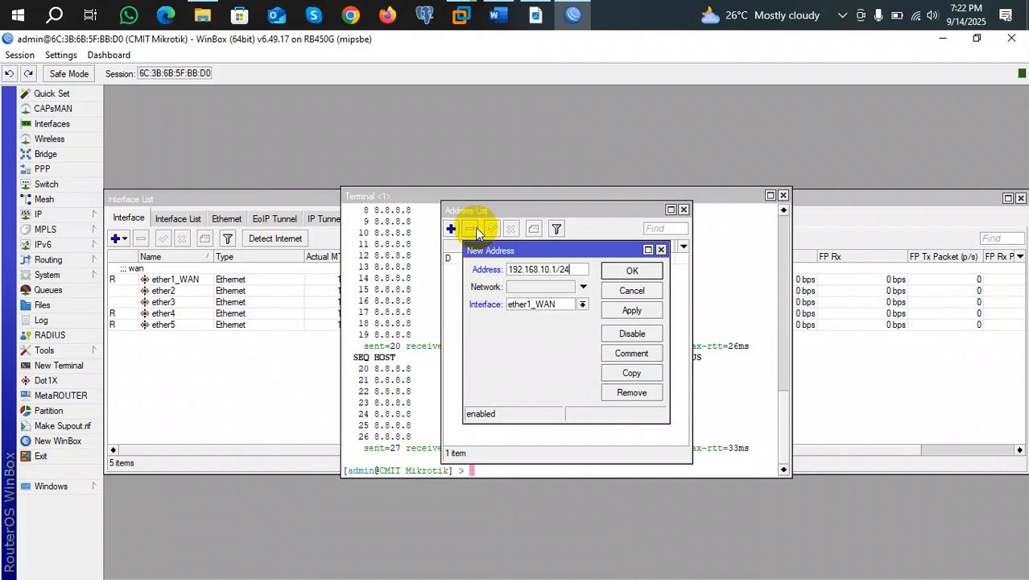
key(BackSpace)
text(4)
click(632, 310)
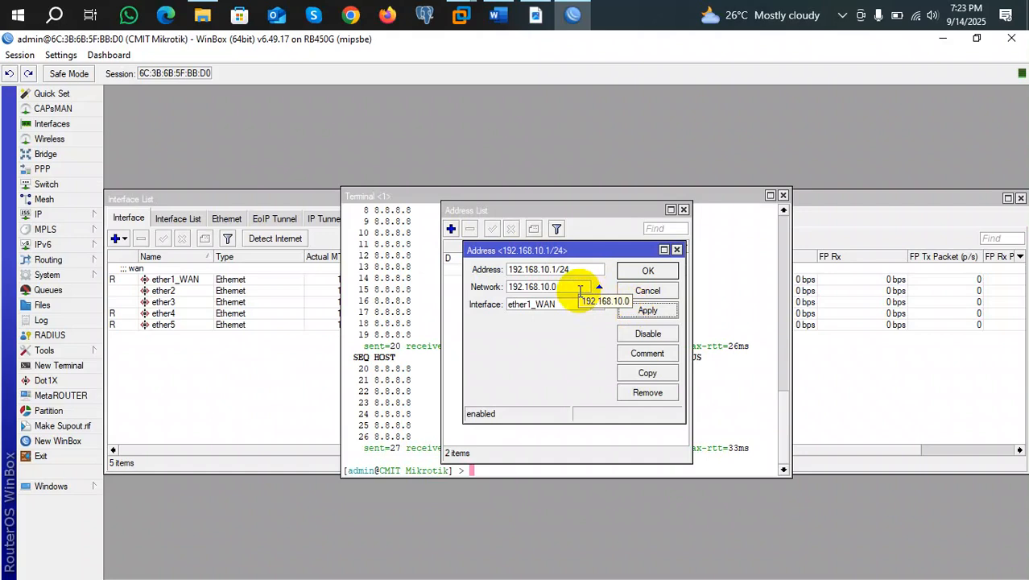
click(656, 274)
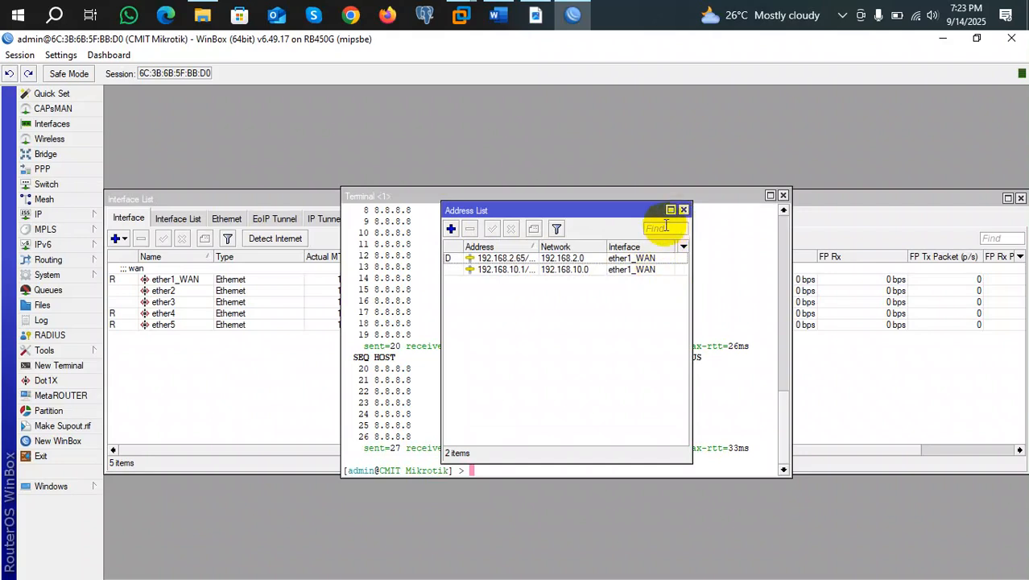
Change the 192.168.10.1/24 address's interface from ether1_WAN to ether5.
double_click(518, 271)
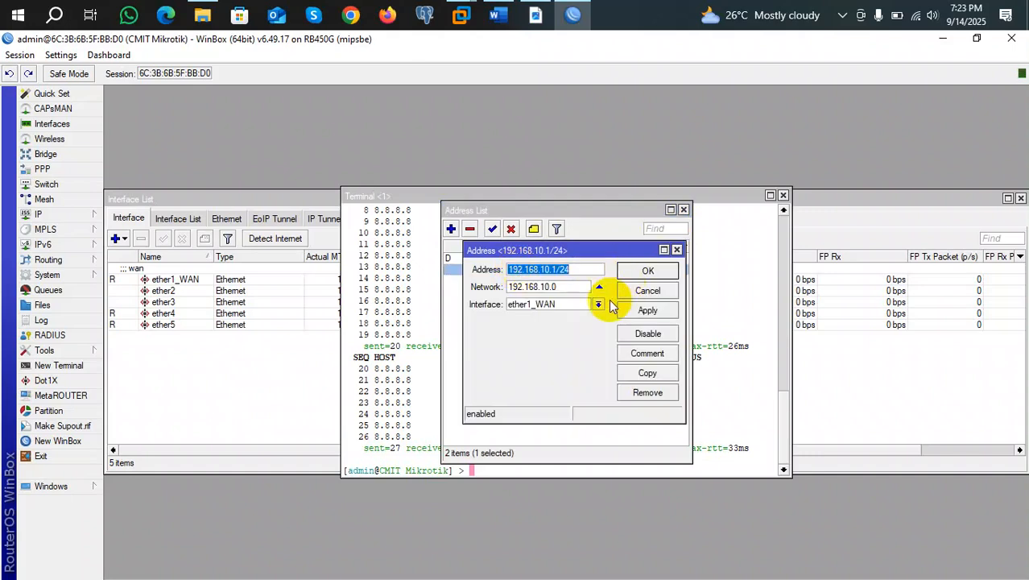
click(598, 305)
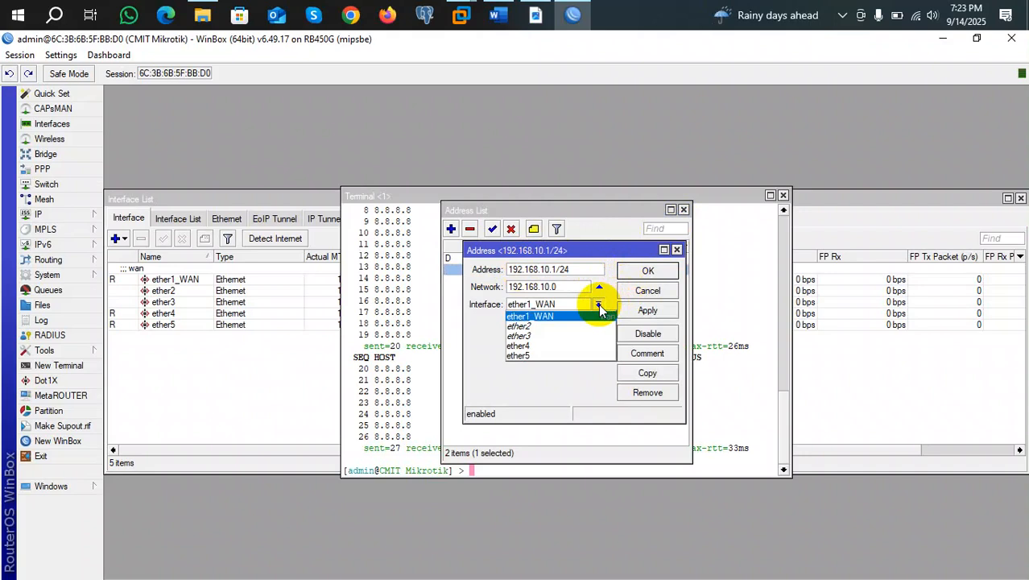
click(535, 356)
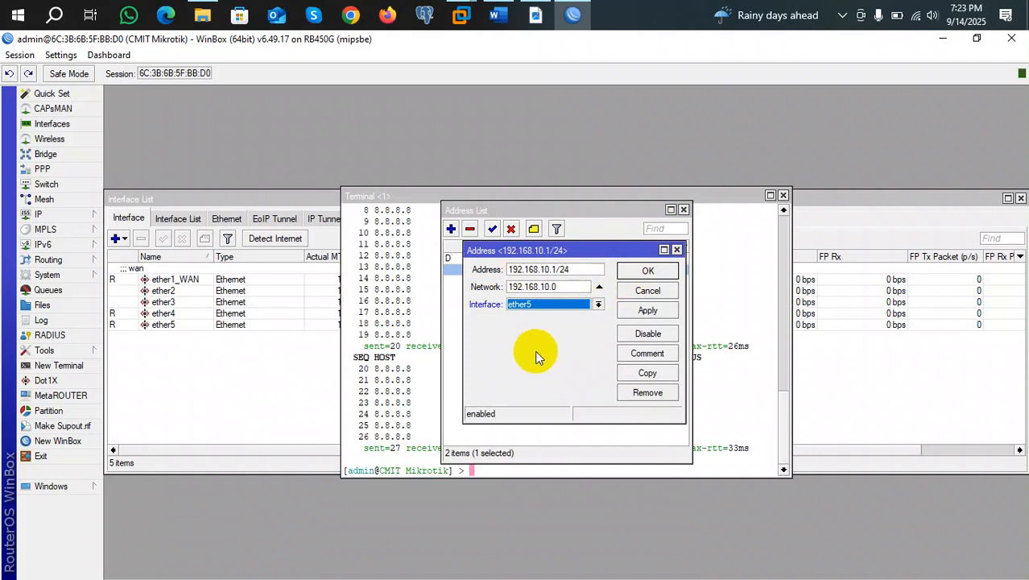
click(670, 310)
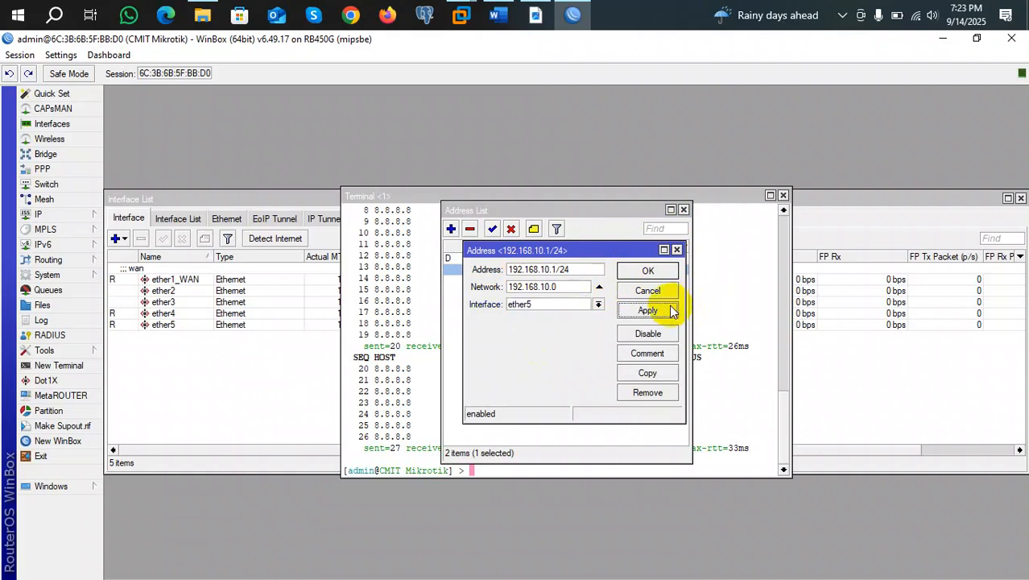
click(649, 271)
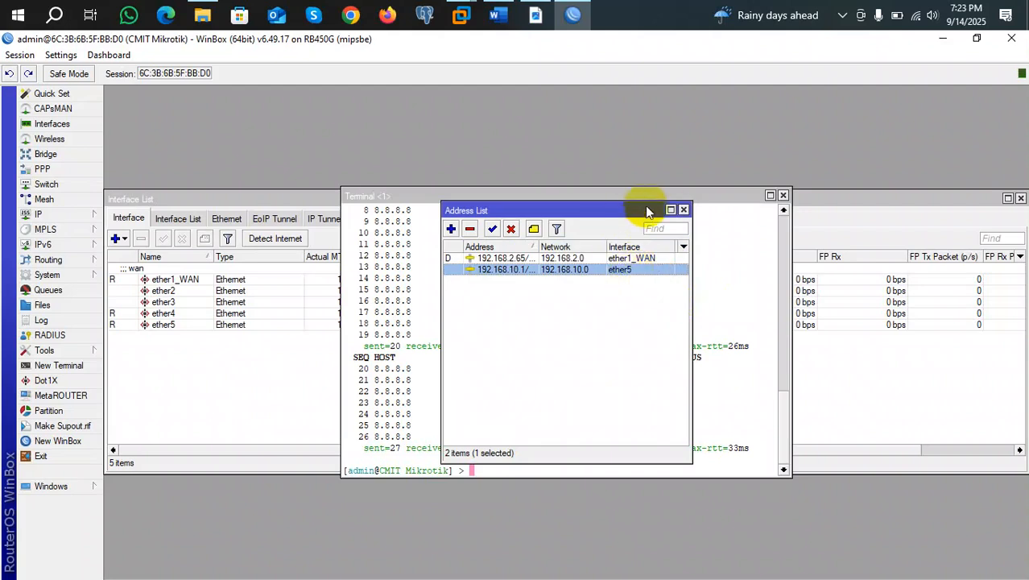
Close the Address List window.
click(682, 210)
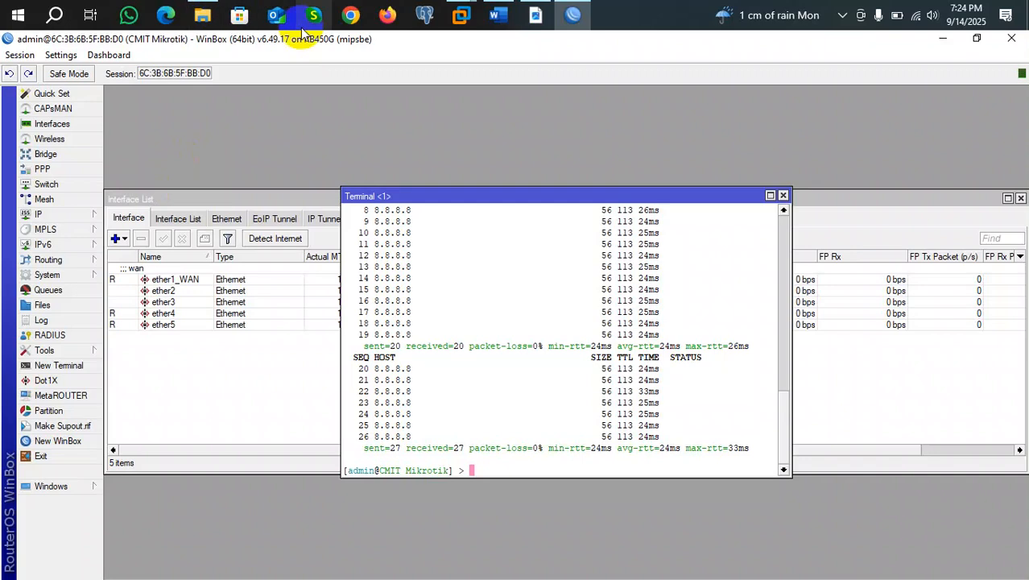
In Chrome, search for 'whats is my ip' and open the WhatIsMyIPAddress result.
click(354, 17)
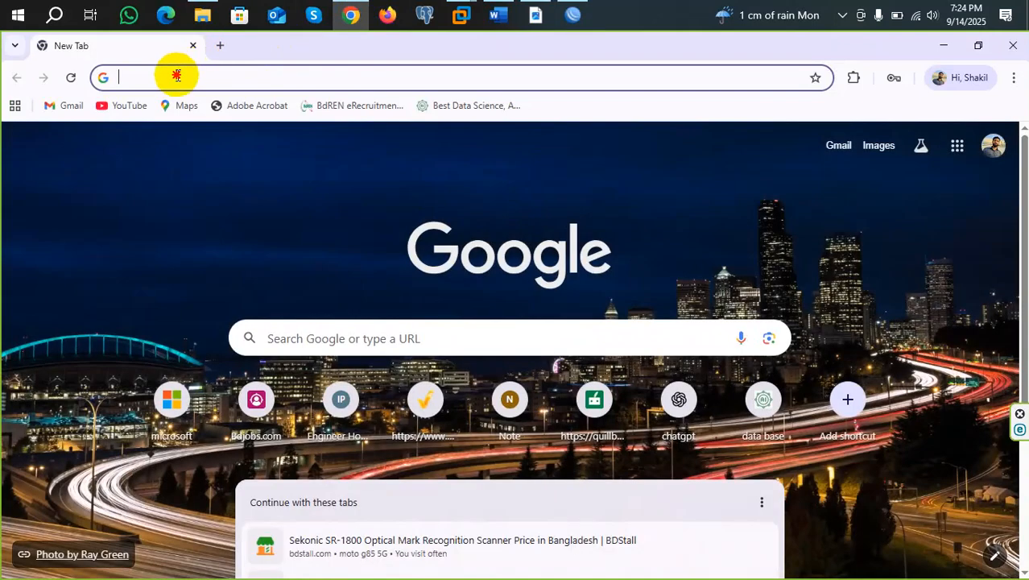
click(177, 74)
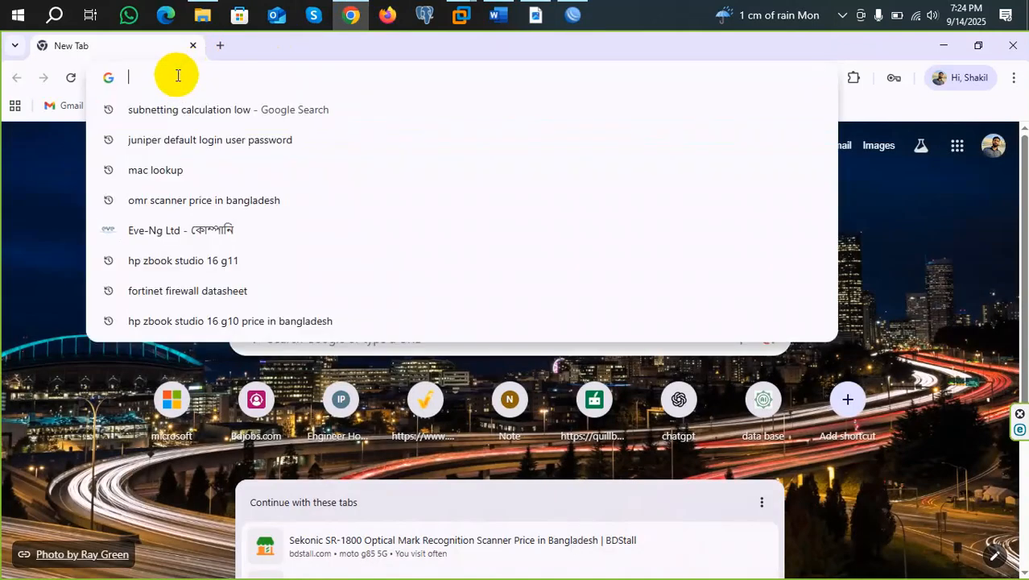
text(whats)
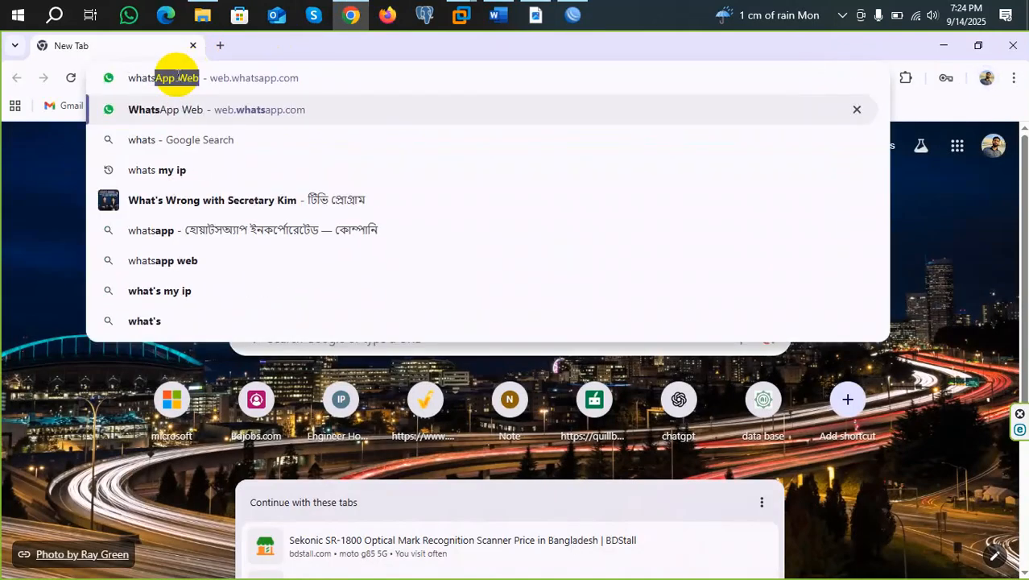
text(i)
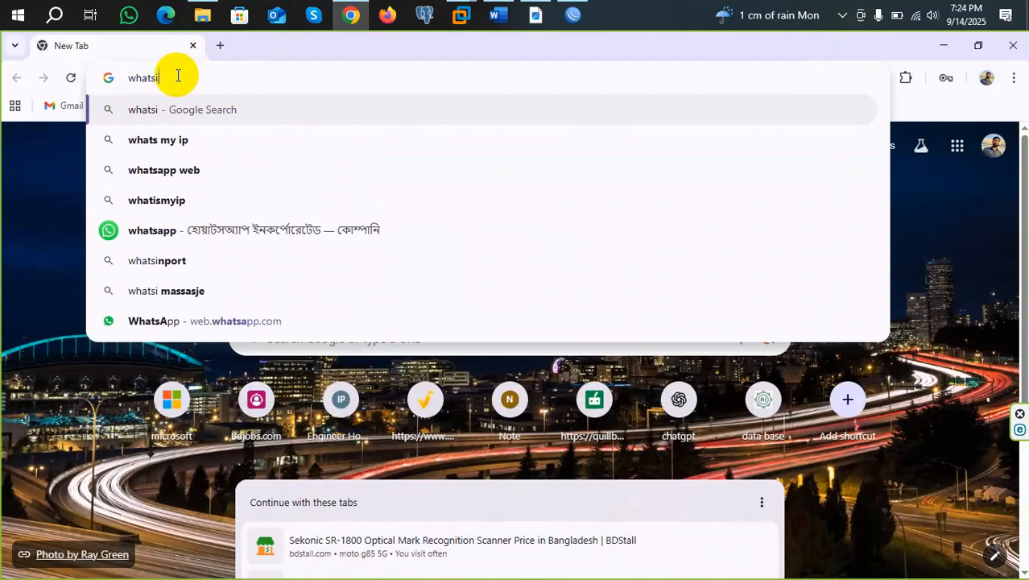
key(BackSpace)
text(,)
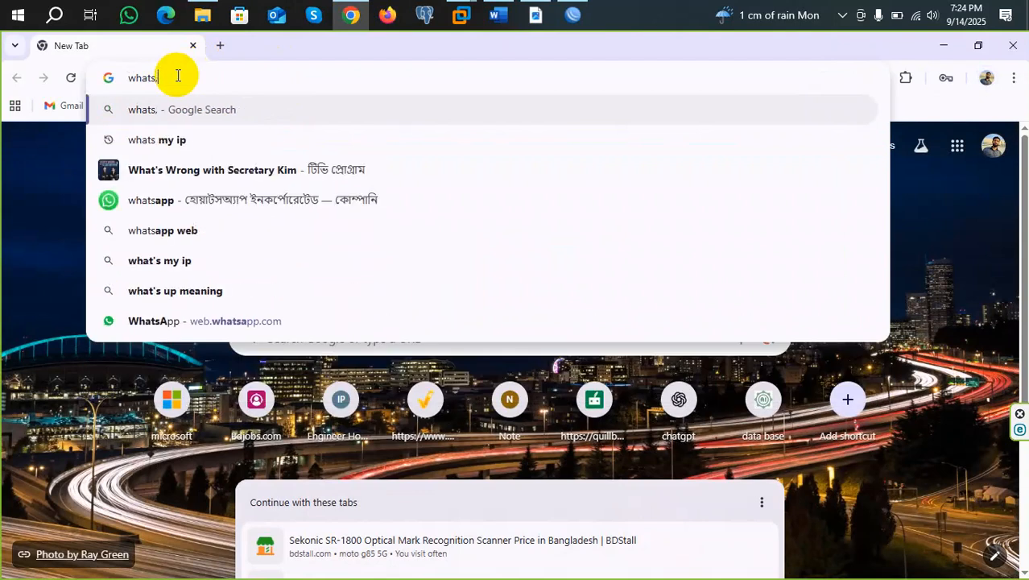
text(is m)
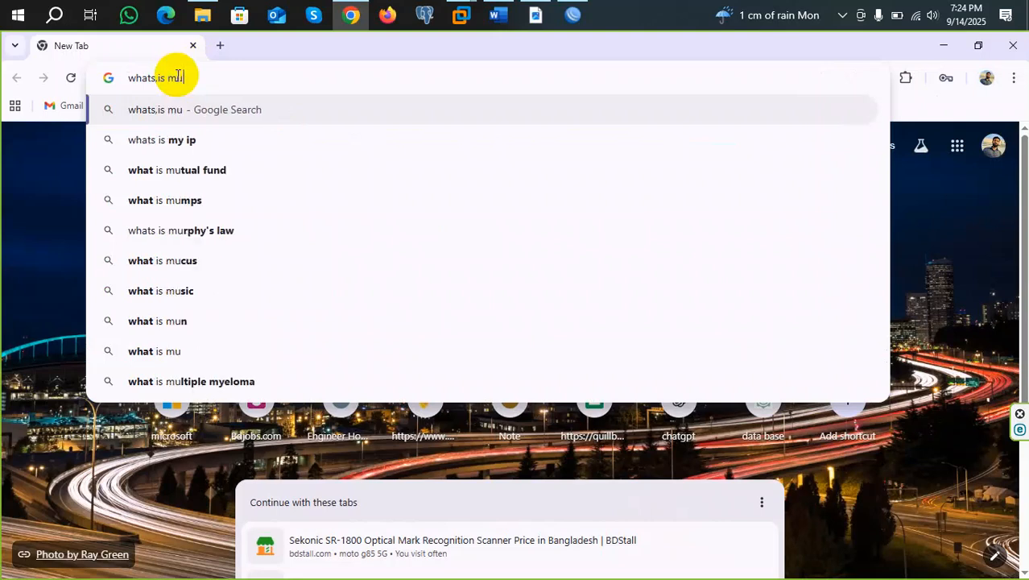
text(y ip)
key(Return)
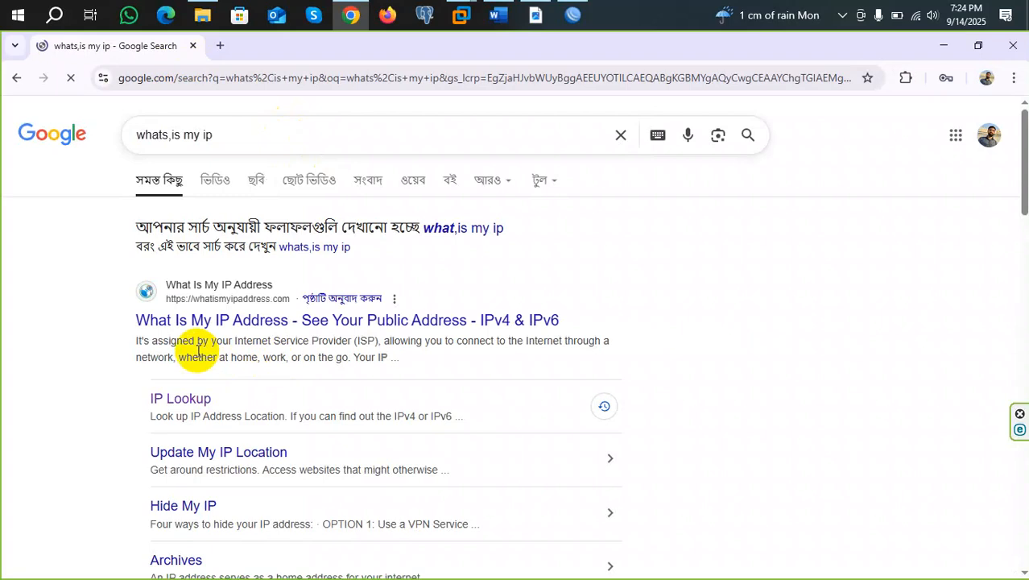
click(169, 321)
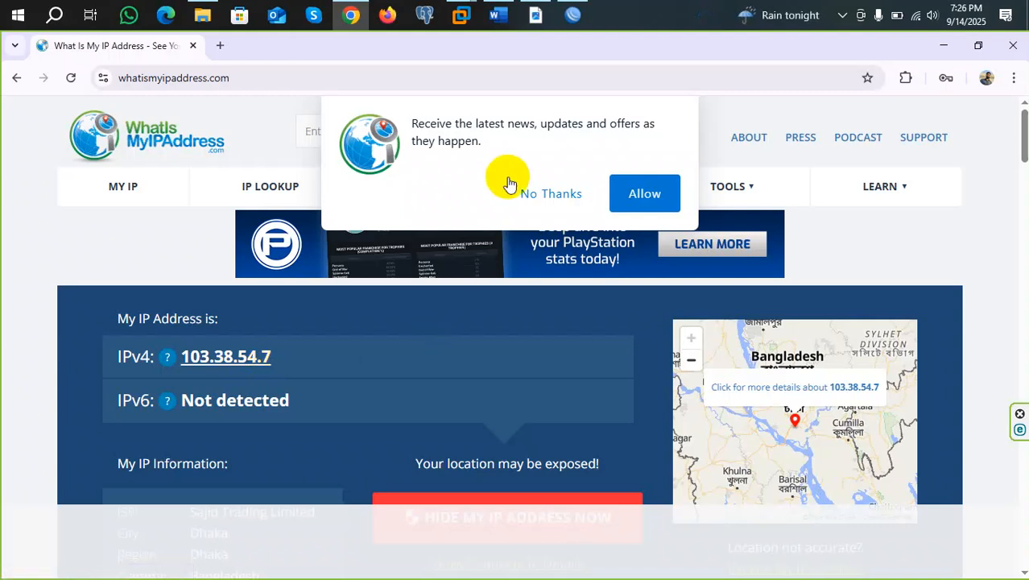
click(533, 193)
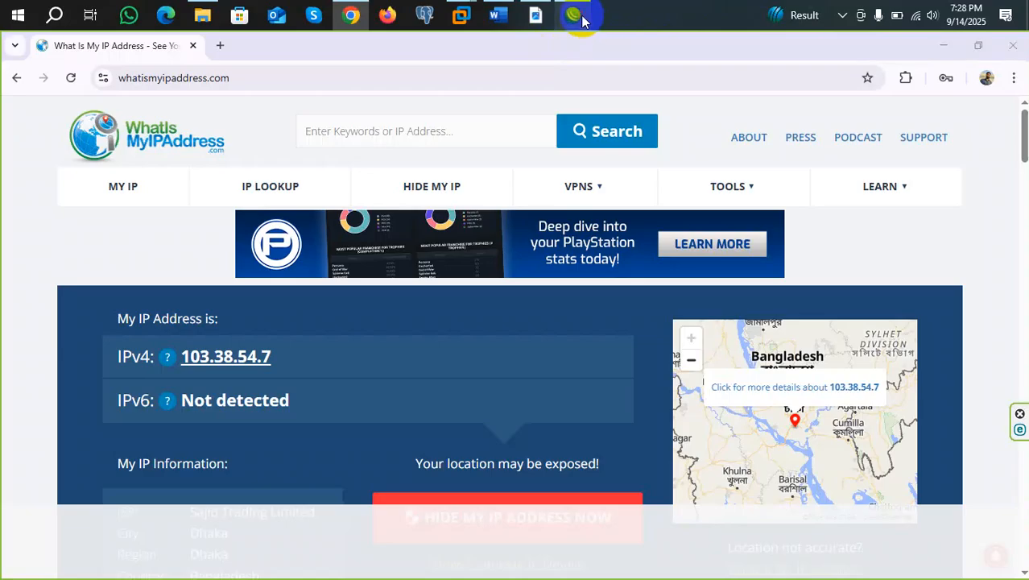
click(577, 20)
Open IP > Firewall to view the Filter Rules.
click(38, 214)
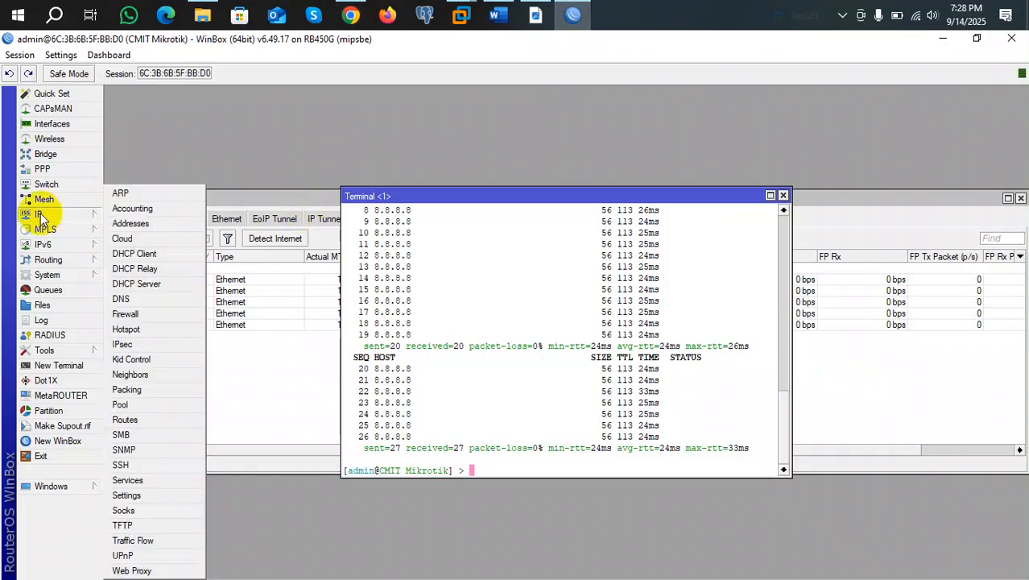
click(133, 314)
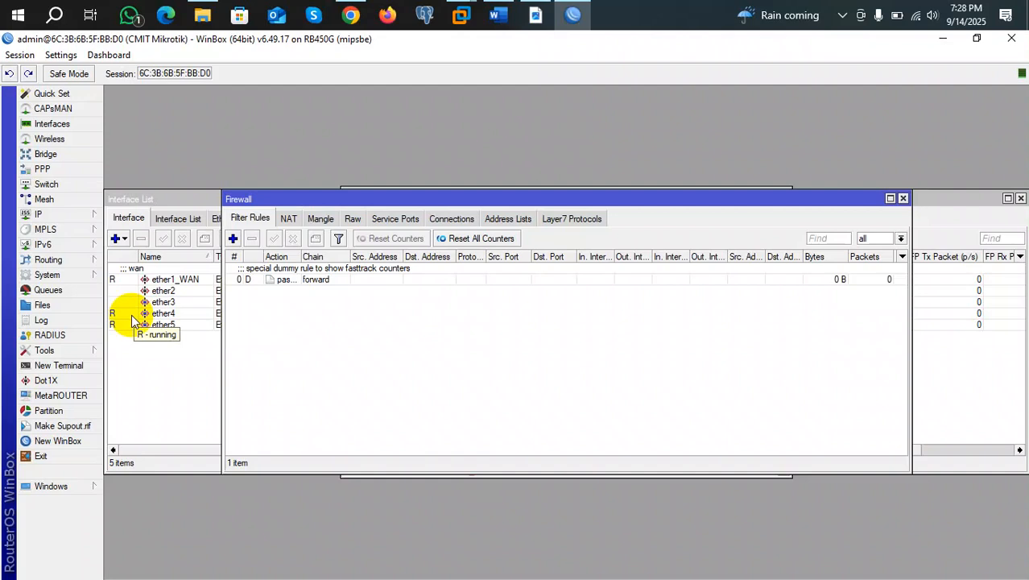
Start a new NAT rule from the router's Firewall NAT list.
click(286, 226)
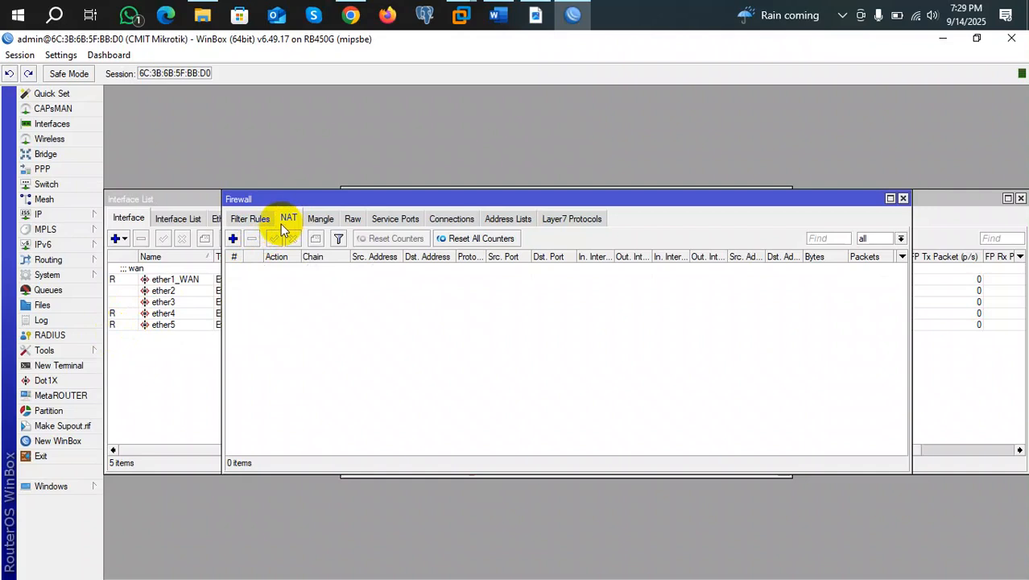
click(233, 239)
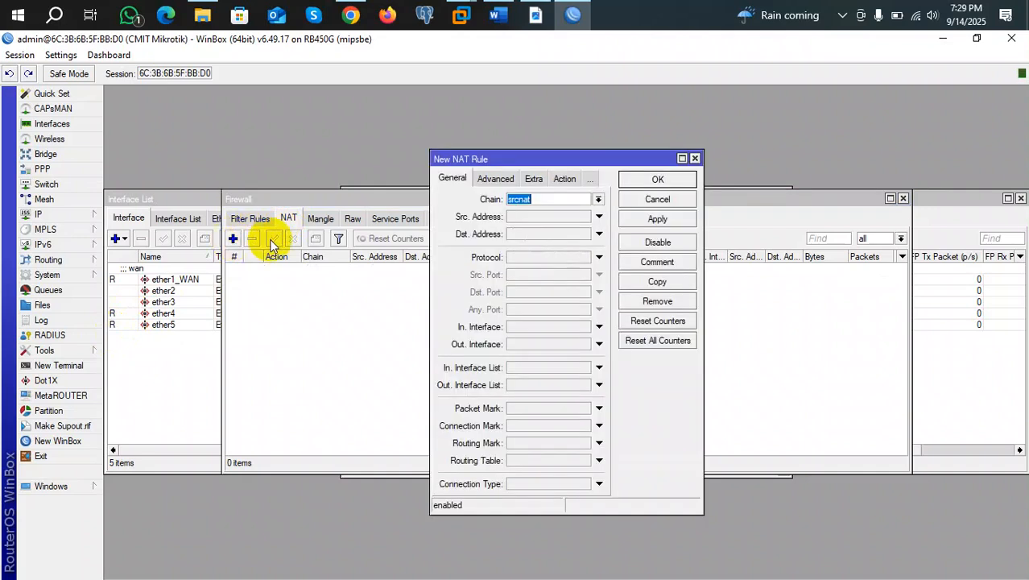
click(488, 182)
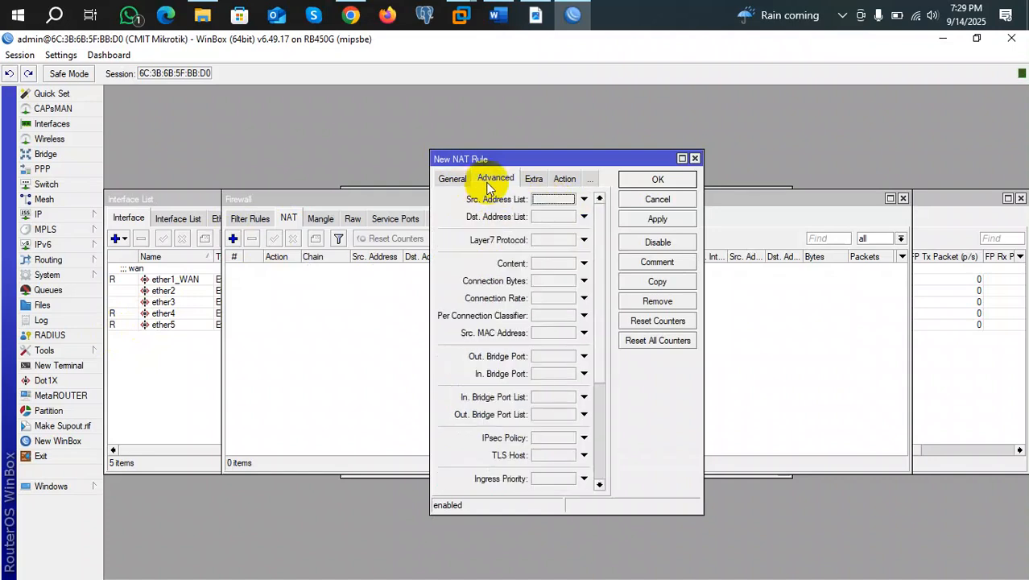
click(535, 180)
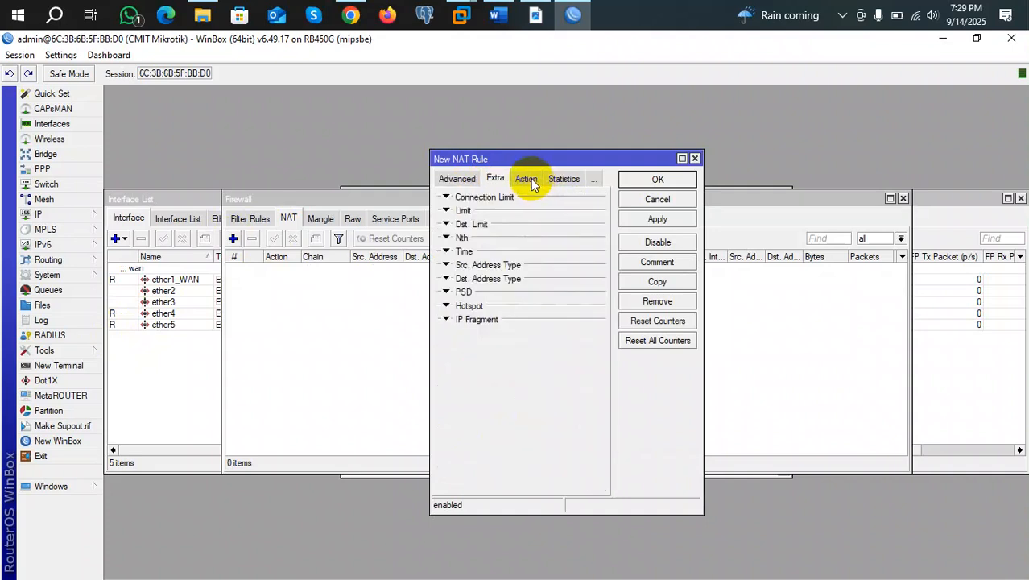
click(531, 183)
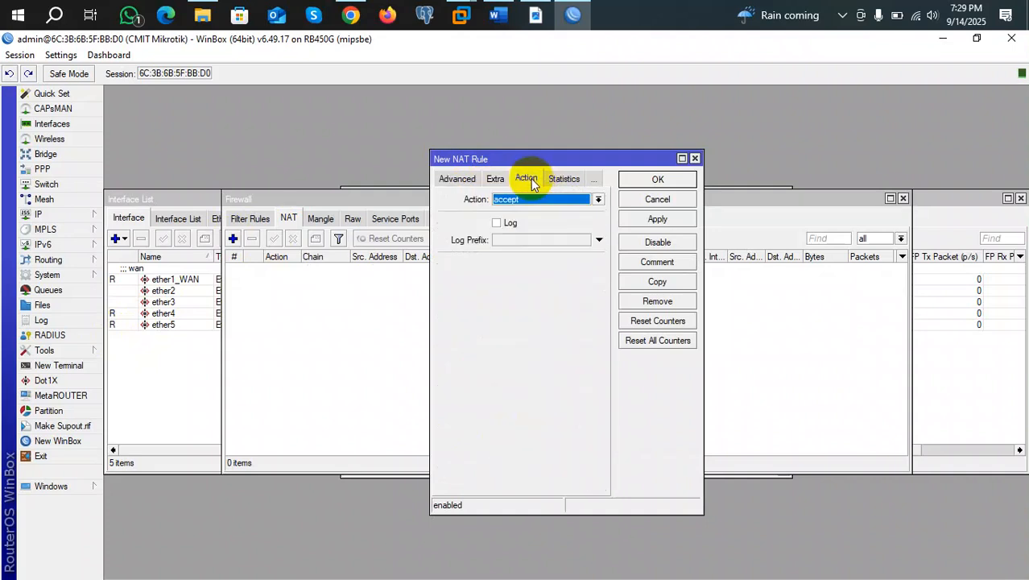
Set the new rule's action to masquerade, apply it and close the rule dialog.
click(599, 199)
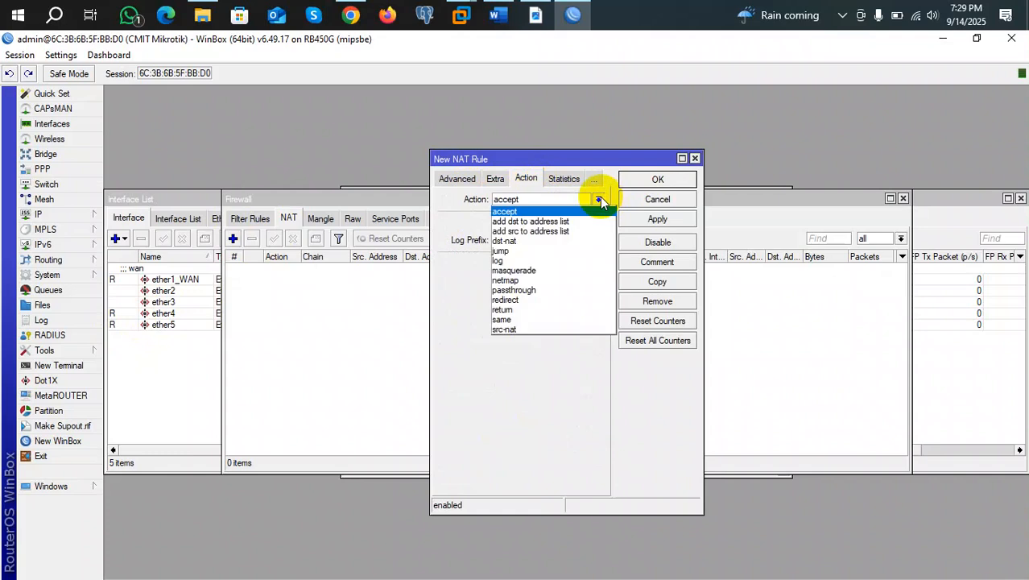
click(535, 270)
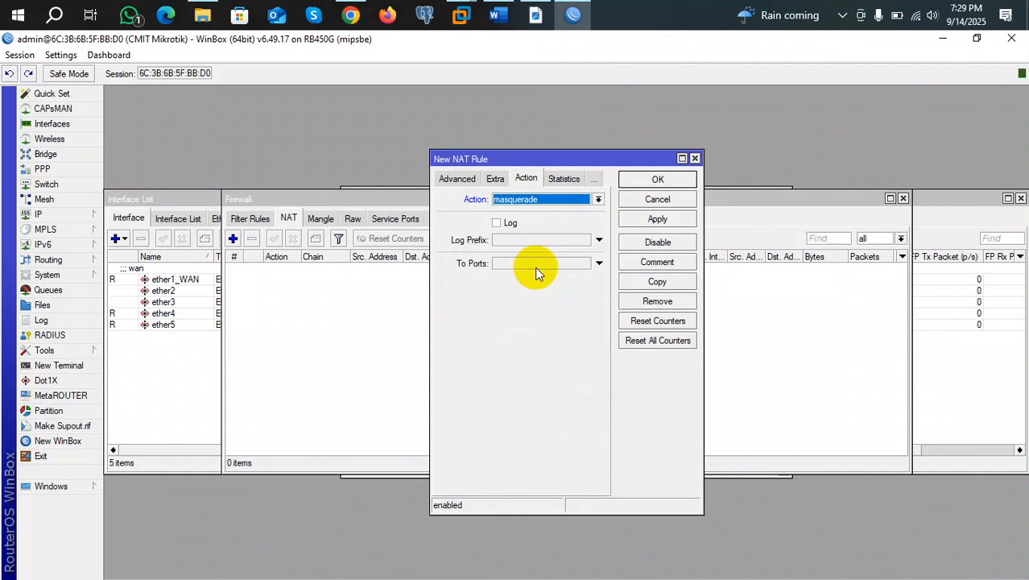
click(599, 199)
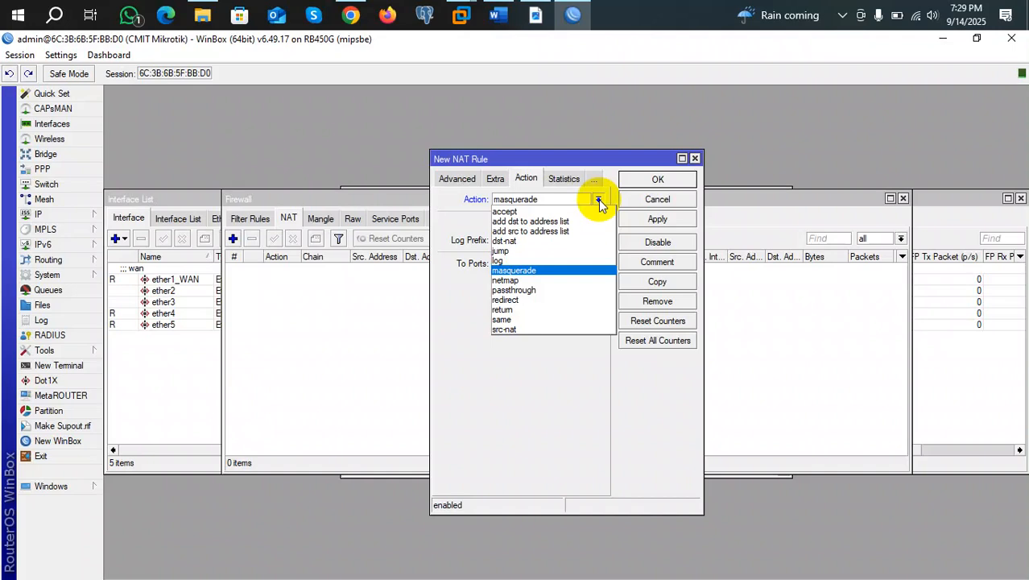
click(507, 271)
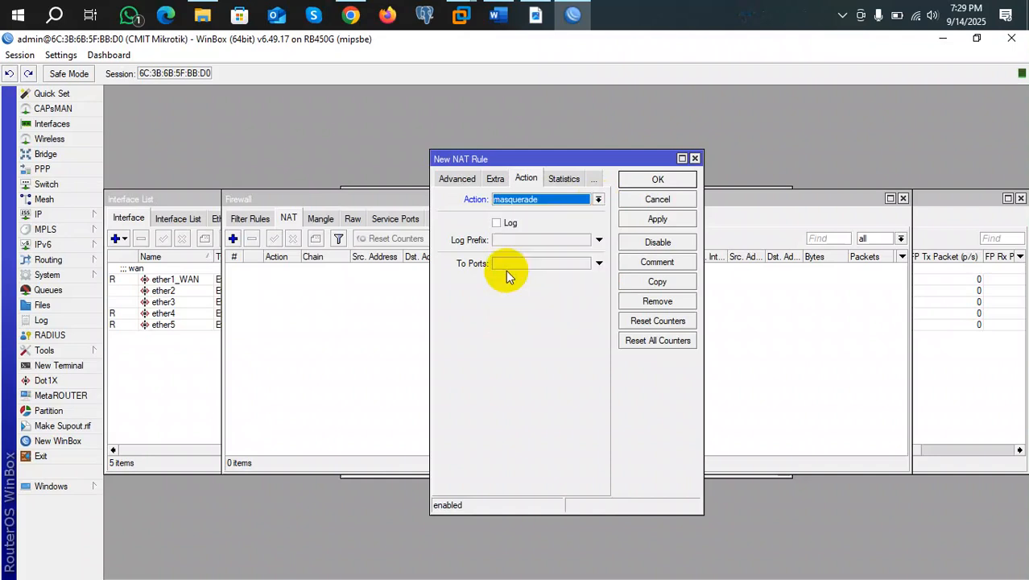
click(663, 222)
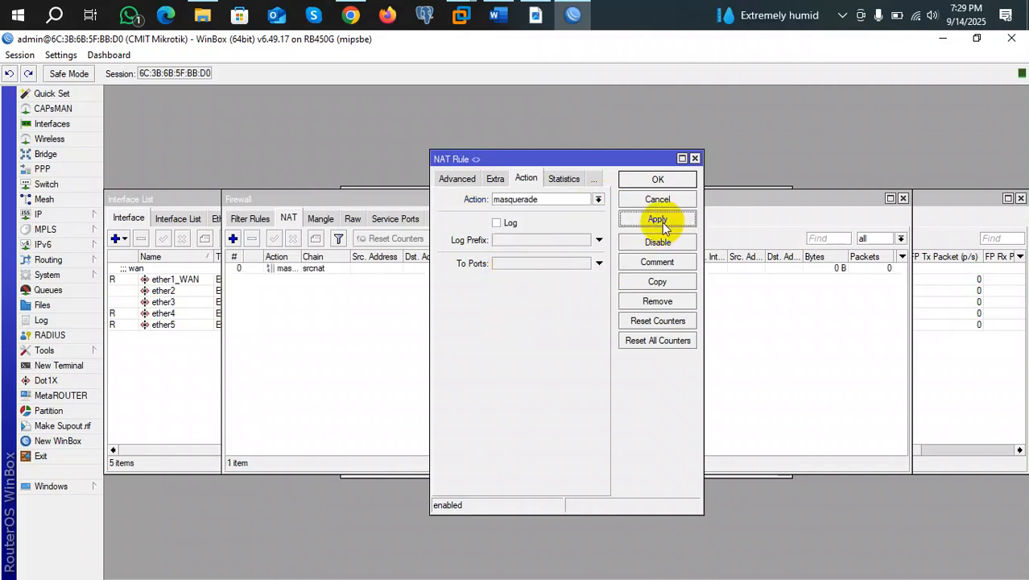
click(653, 180)
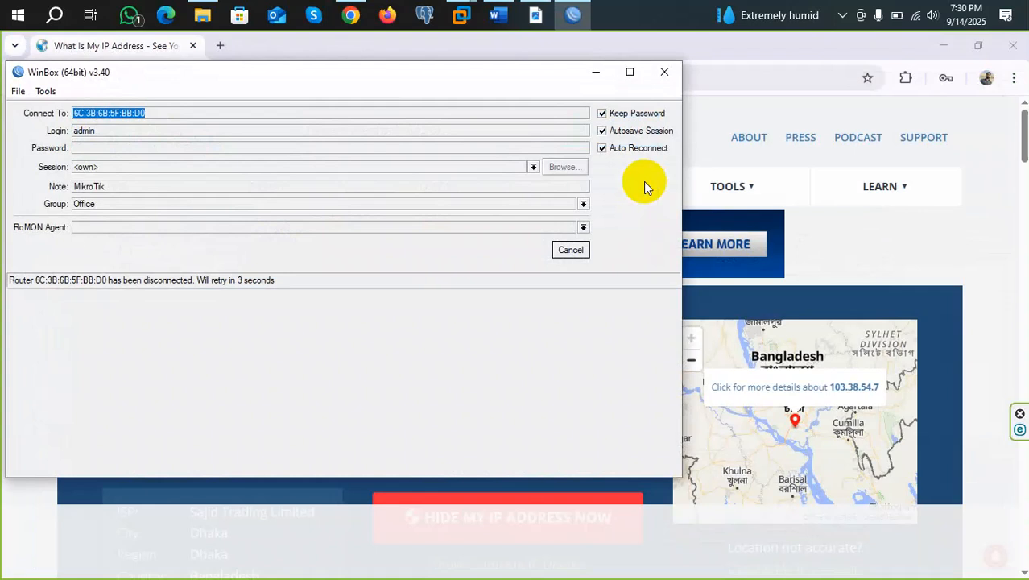
Reconnect to the CMIT Mikrotik router 6C:3B:6B:5F:BB:CF with its password and maximize the session.
click(568, 249)
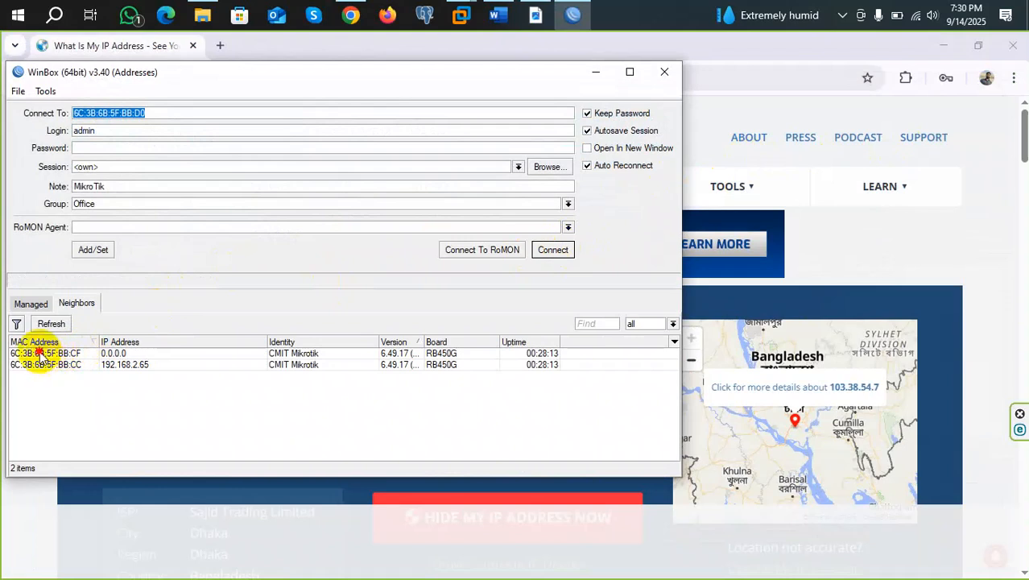
click(40, 353)
click(551, 250)
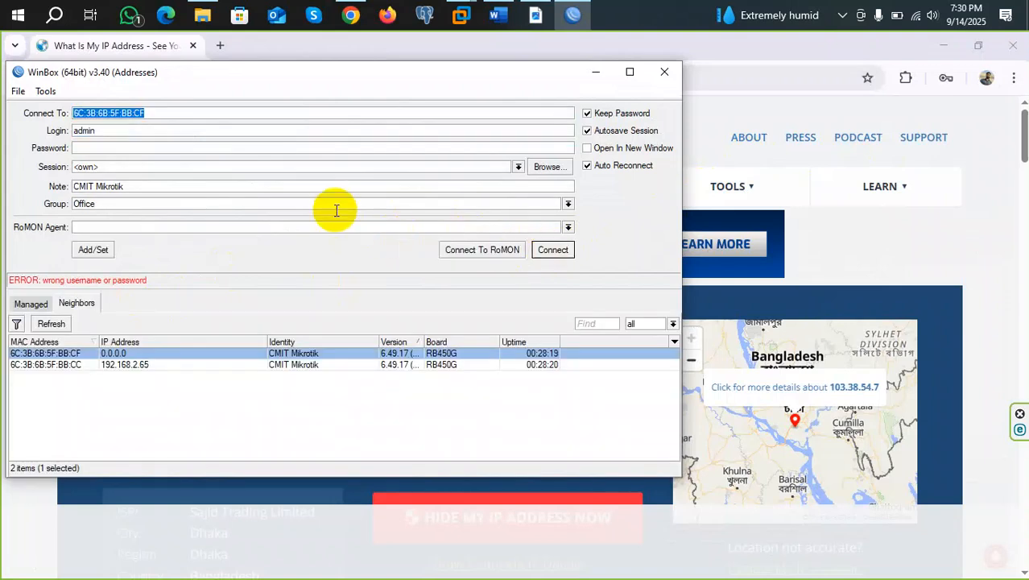
click(153, 148)
text(*****)
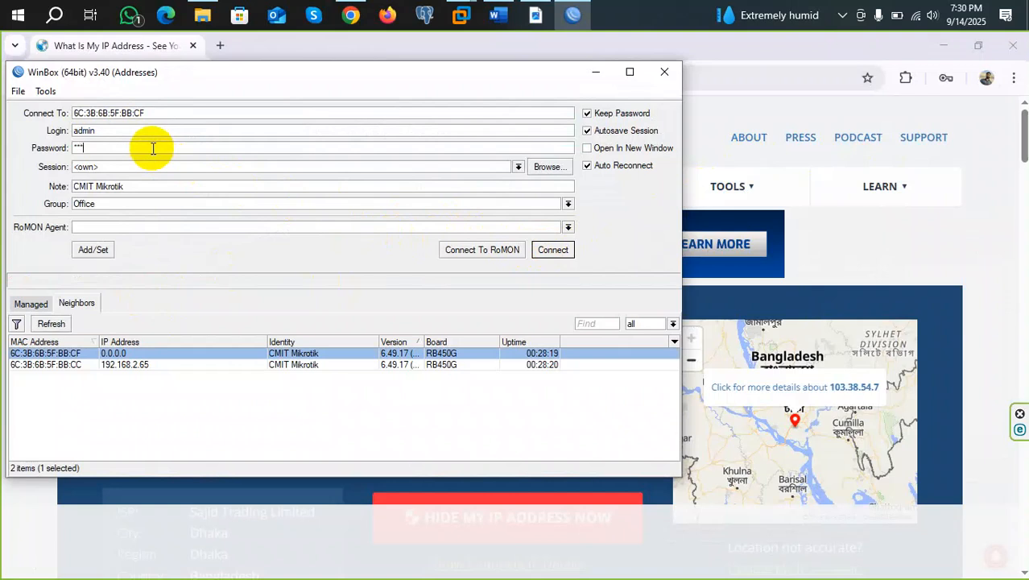
key(Return)
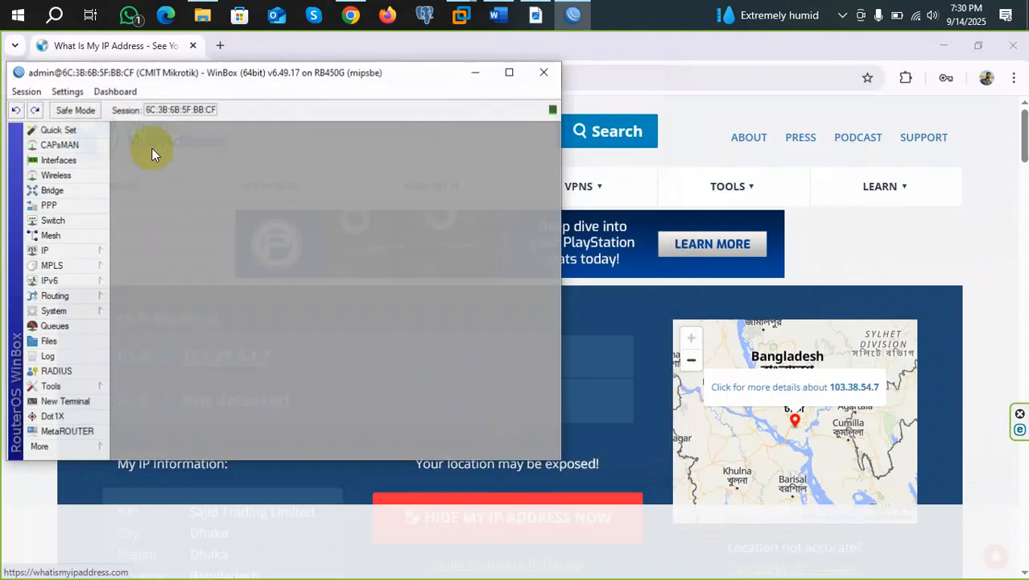
click(509, 73)
From IP > Addresses, open the 192.168.10.1/24 entry on ether5 for editing.
click(71, 215)
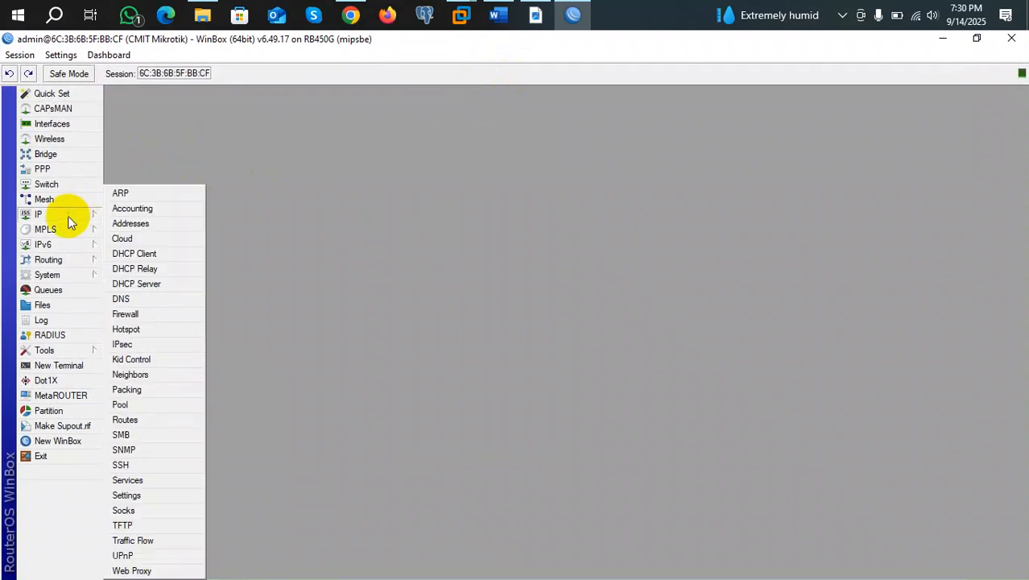
click(146, 223)
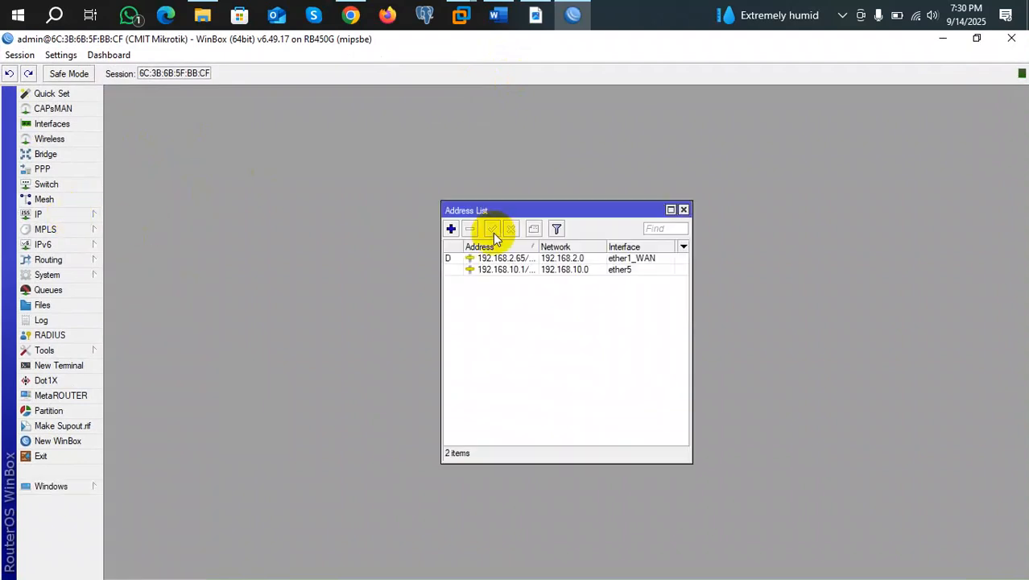
double_click(510, 269)
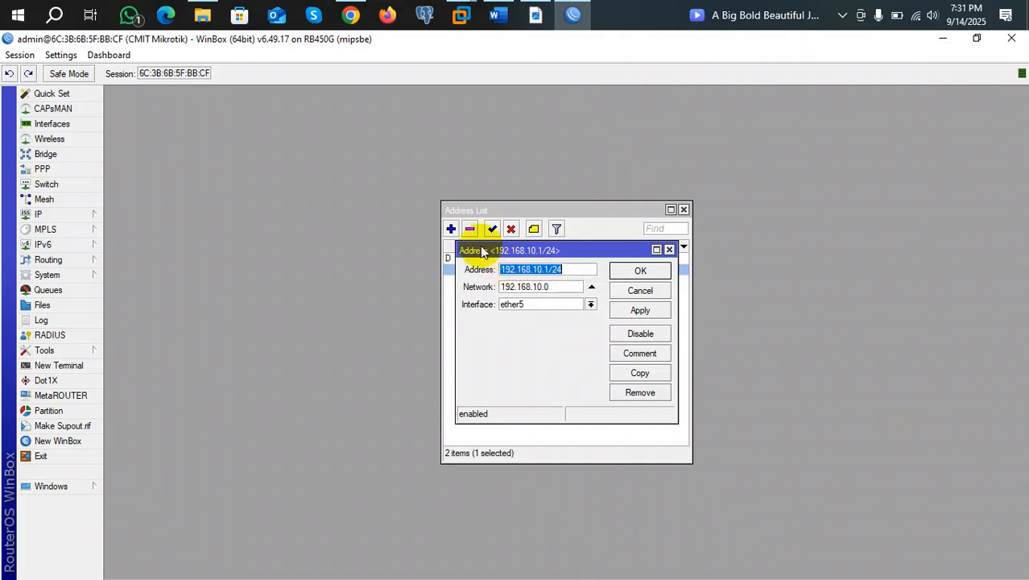
click(548, 269)
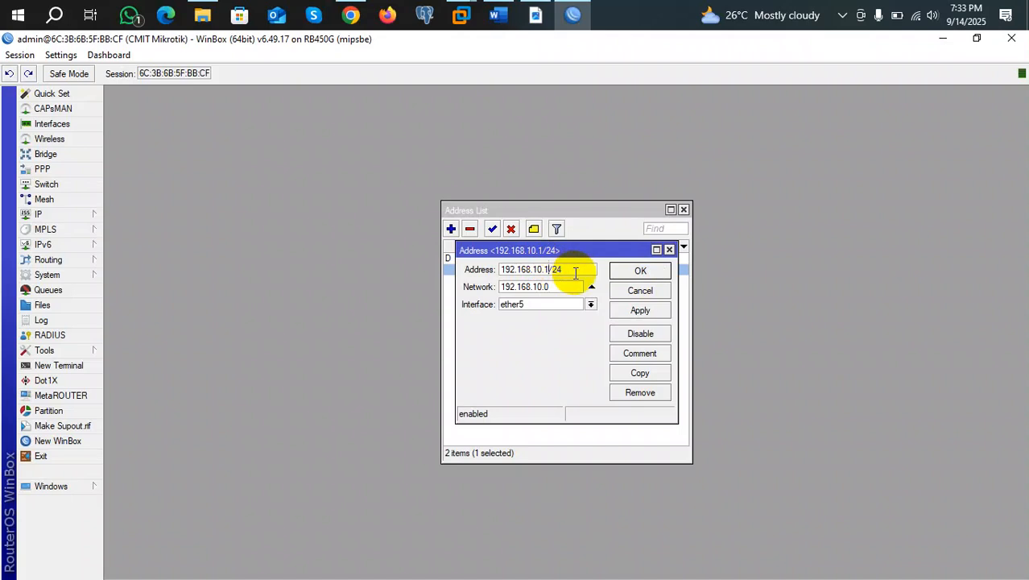
Select the address value, then close the editor with 192.168.10.1/24 left unchanged.
drag(573, 270, 501, 271)
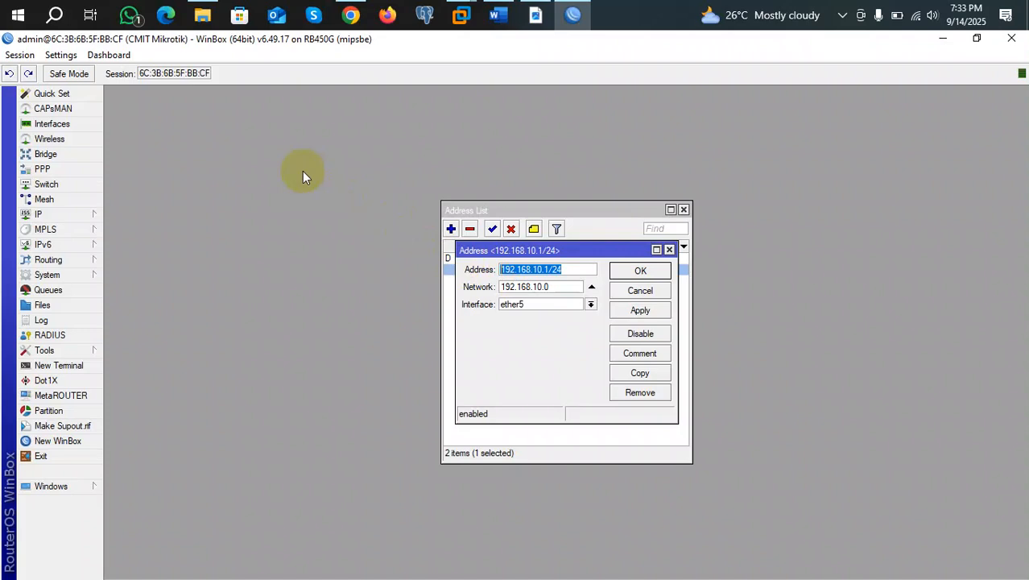
click(640, 270)
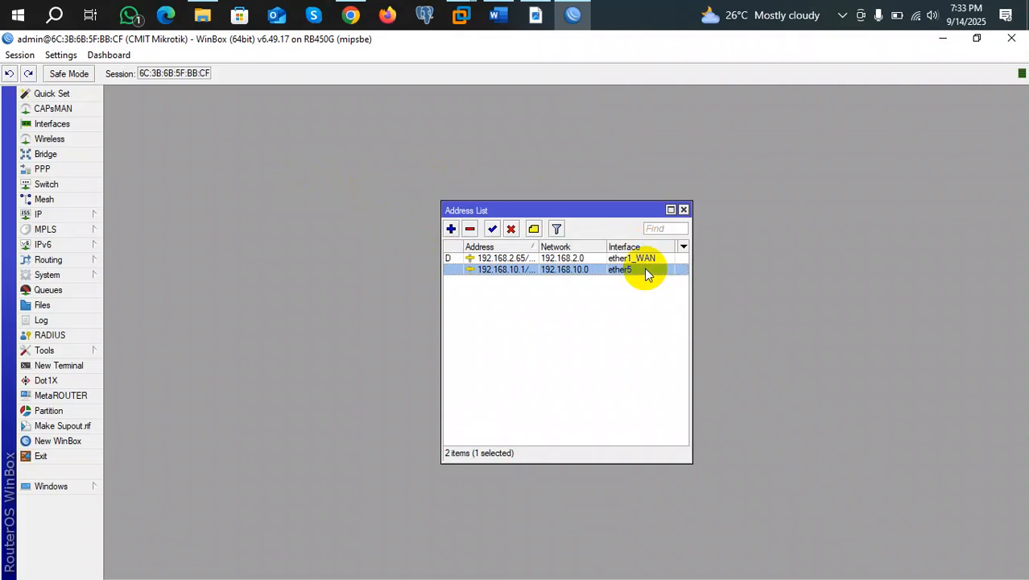
Check the 192.168.2.65 WAN address, then reopen the 192.168.10.1 entry for editing.
double_click(511, 260)
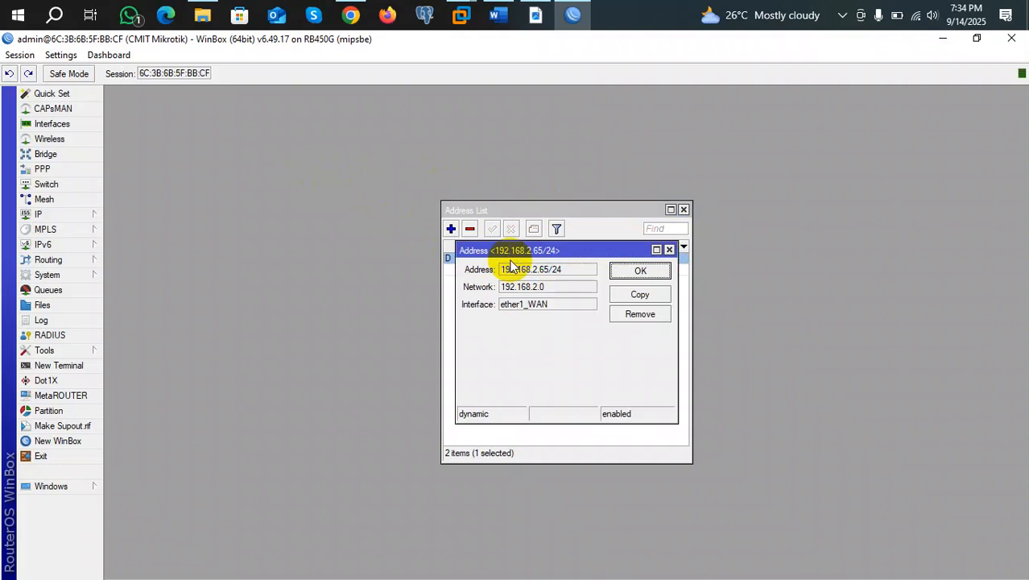
click(652, 273)
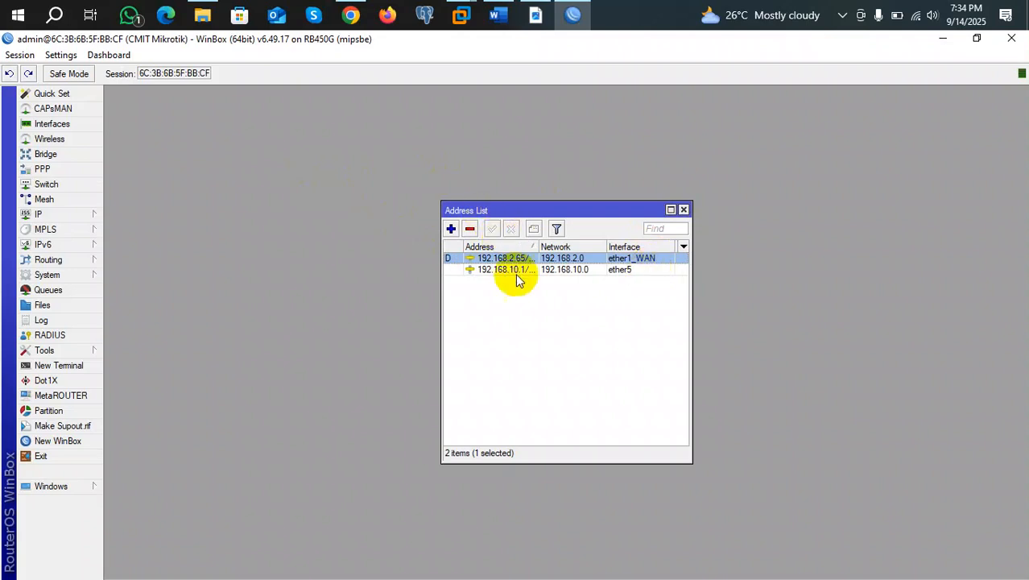
double_click(491, 271)
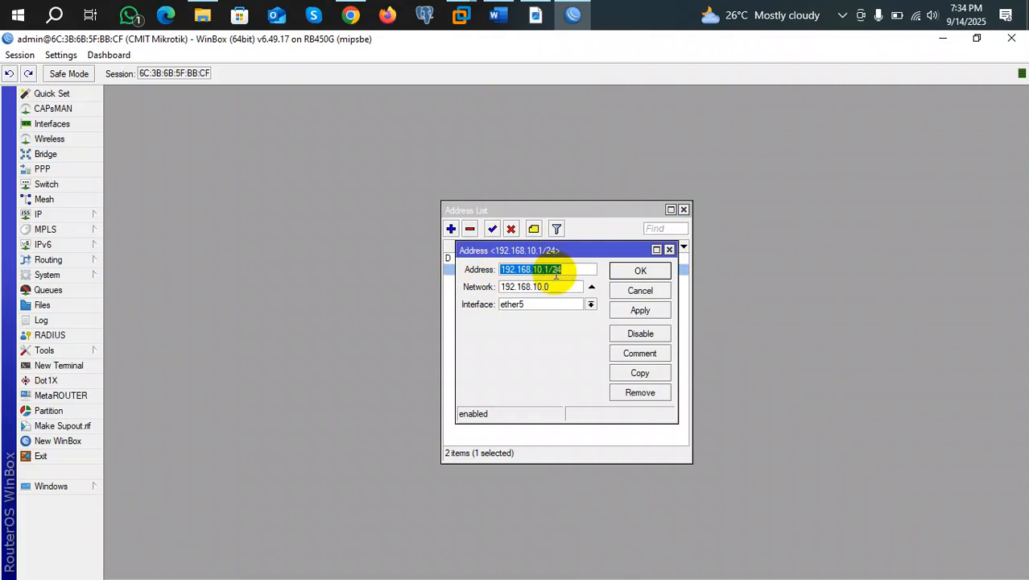
Replace the .1 host part with .20 so the address reads 192.168.10.20/24.
drag(568, 271, 500, 275)
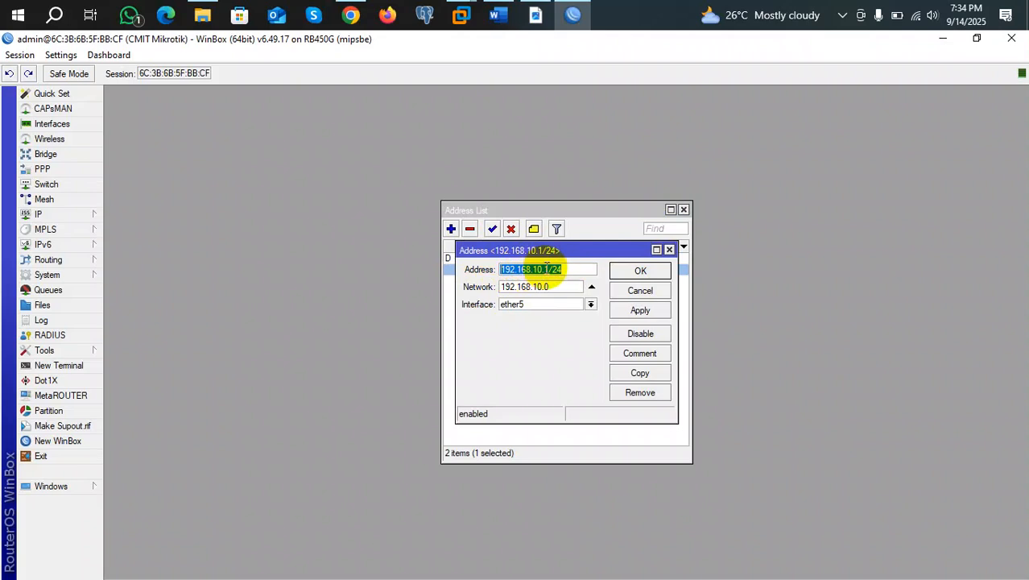
click(550, 270)
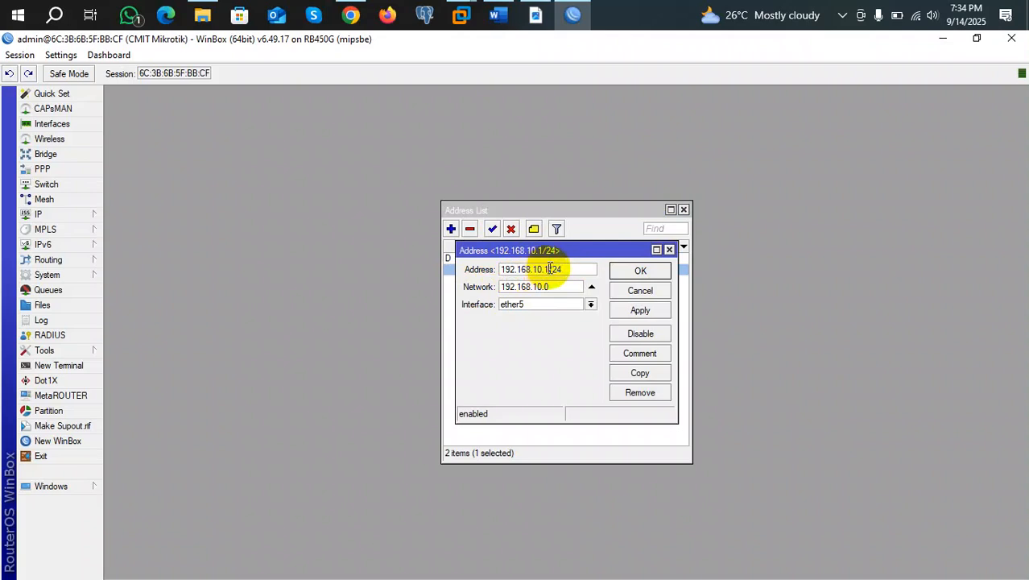
key(BackSpace)
key(BackSpace)
text(.20)
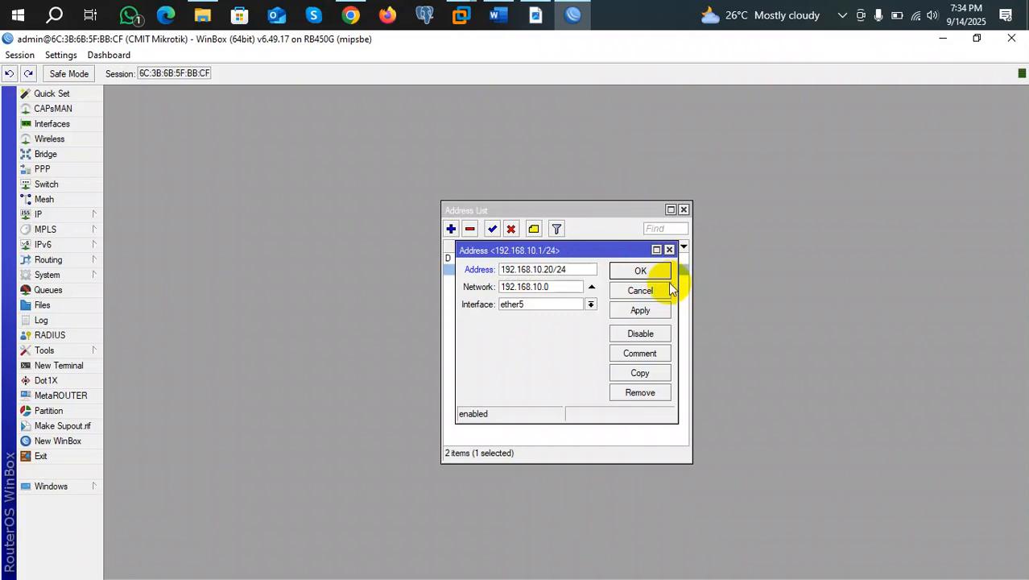
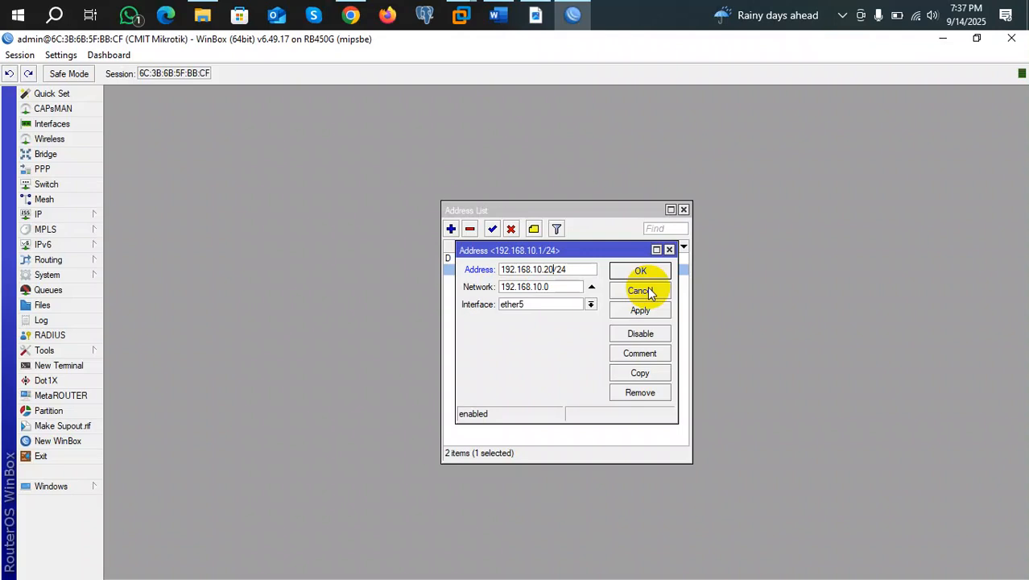
Change the host part from .20 back to .1 and save 192.168.10.1/24.
key(BackSpace)
key(BackSpace)
text(1)
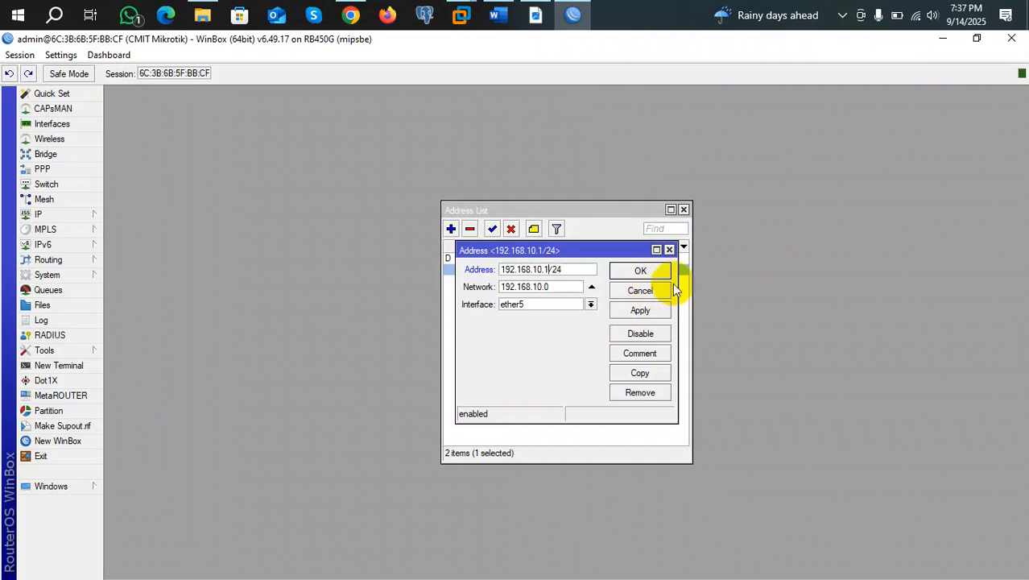
click(656, 272)
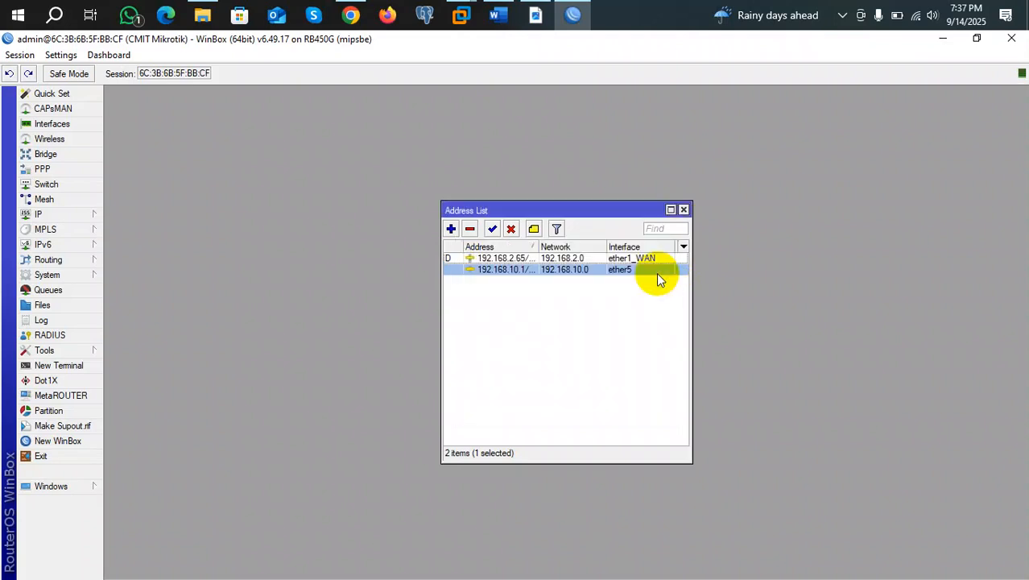
Close the address list and open the IP > DHCP Client list.
click(683, 209)
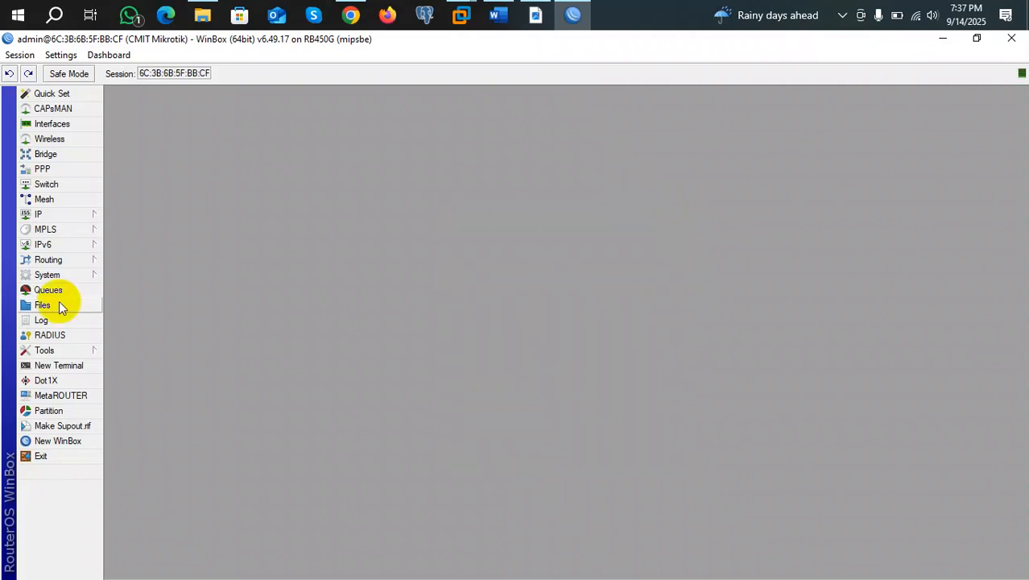
click(72, 215)
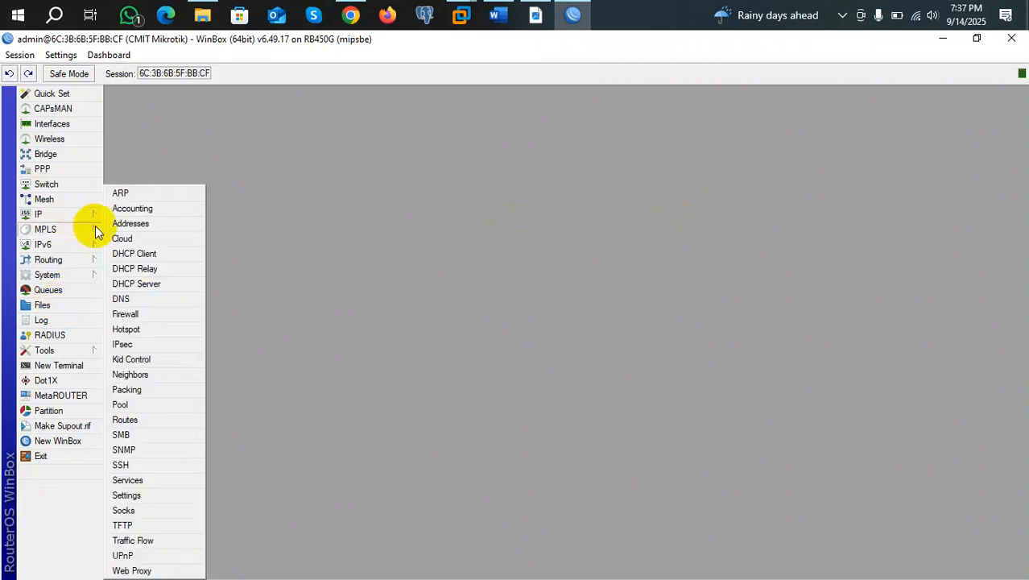
mouse_move(62, 216)
click(138, 253)
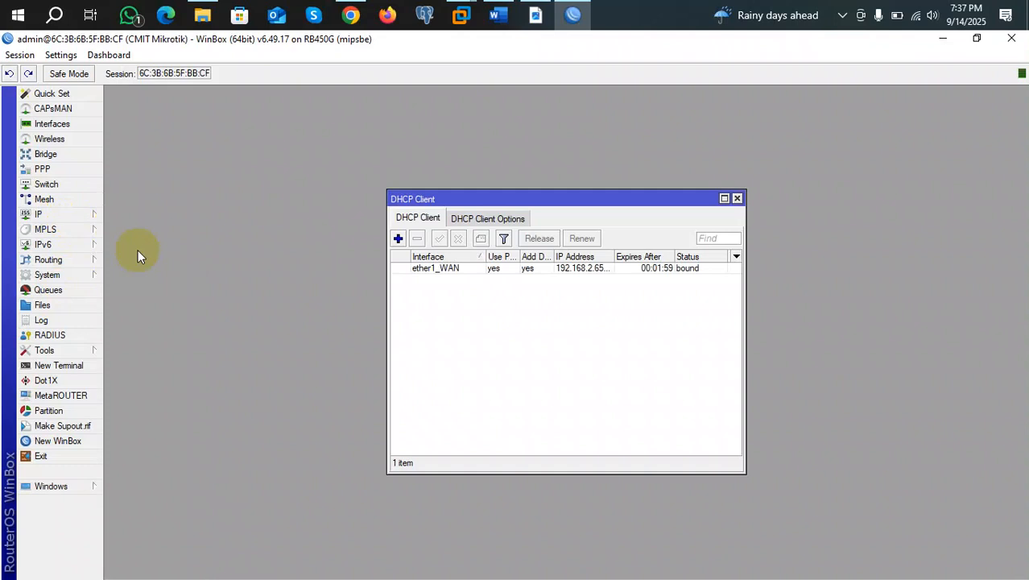
Discard a newly started DHCP client and open the ether1_WAN client's settings.
click(398, 239)
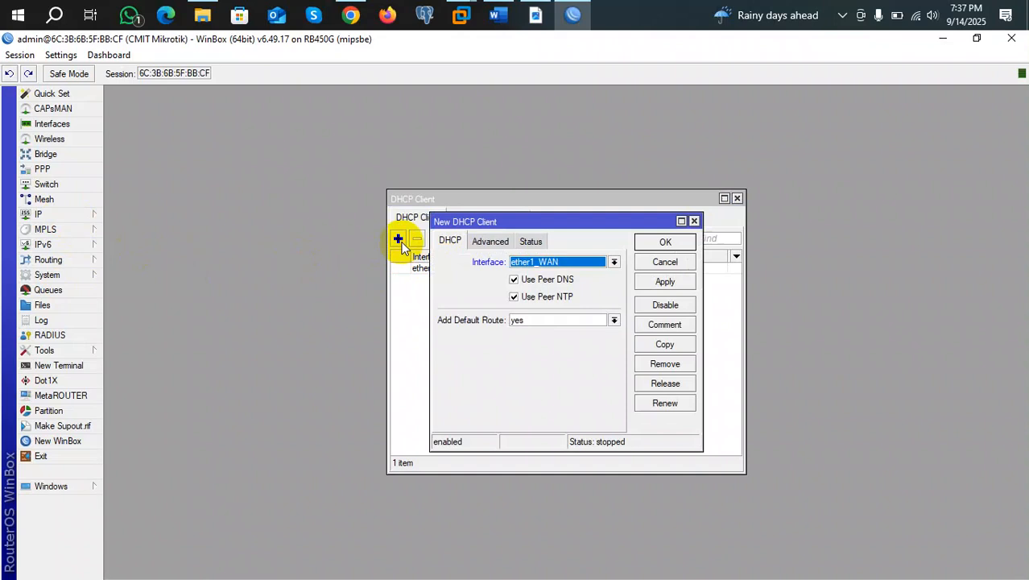
click(693, 220)
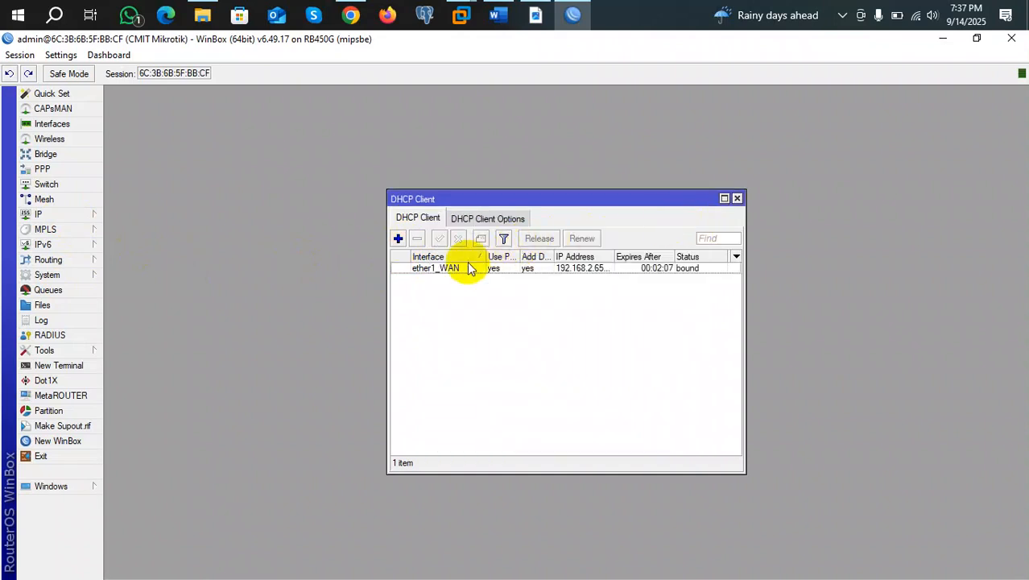
double_click(460, 267)
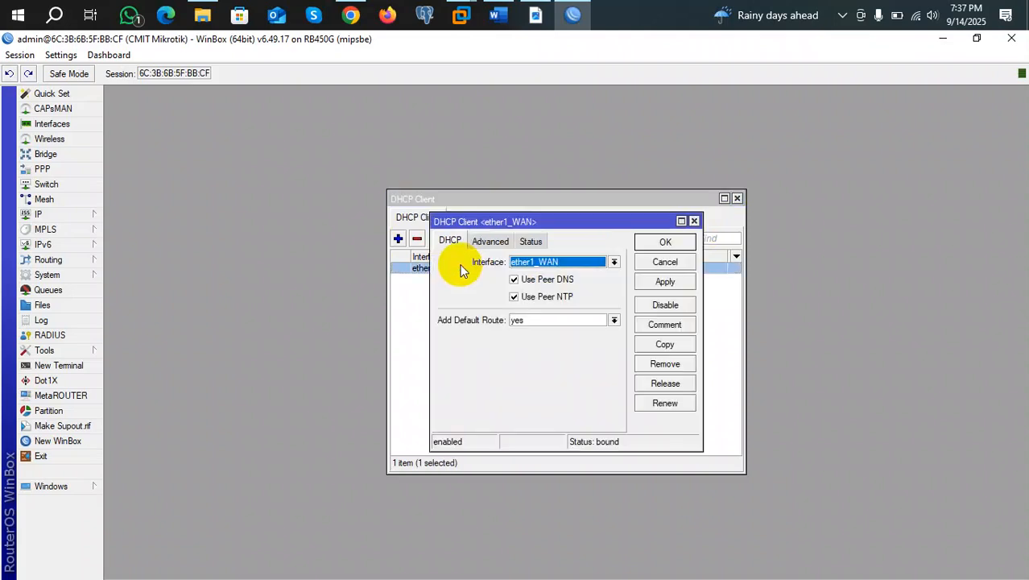
Review the client's interface and default route options, leaving ether1_WAN and yes unchanged.
click(614, 262)
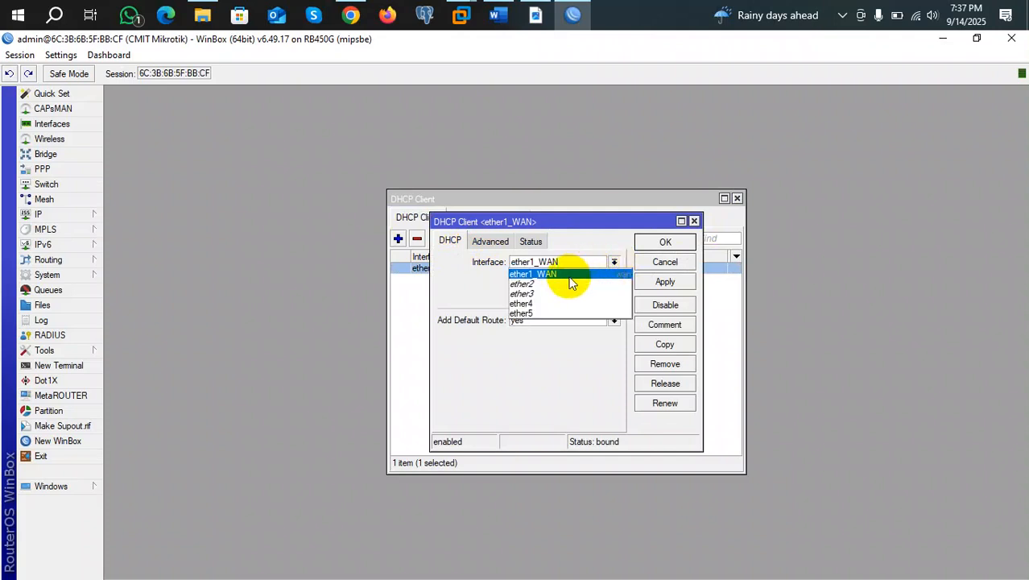
click(546, 354)
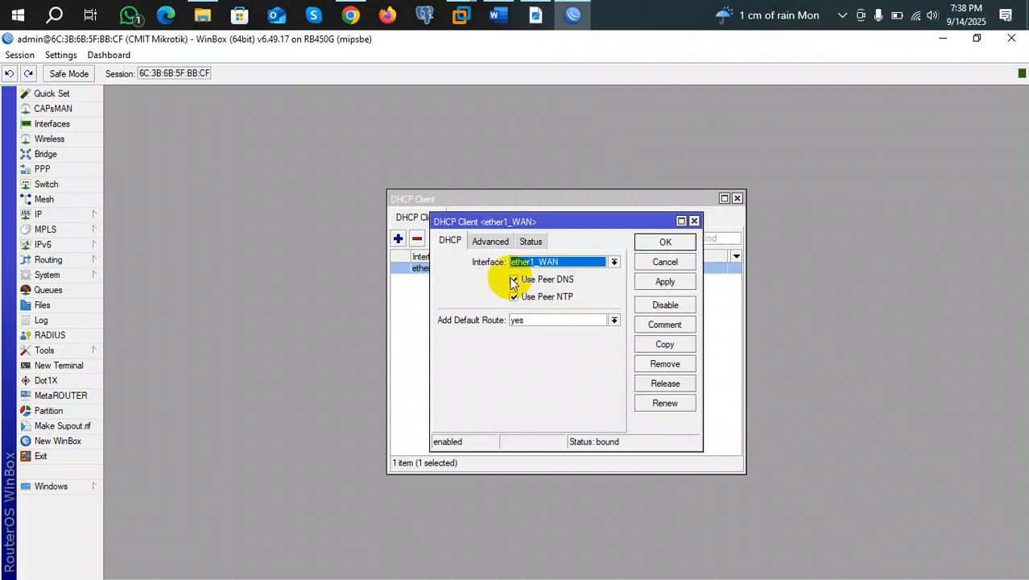
click(614, 320)
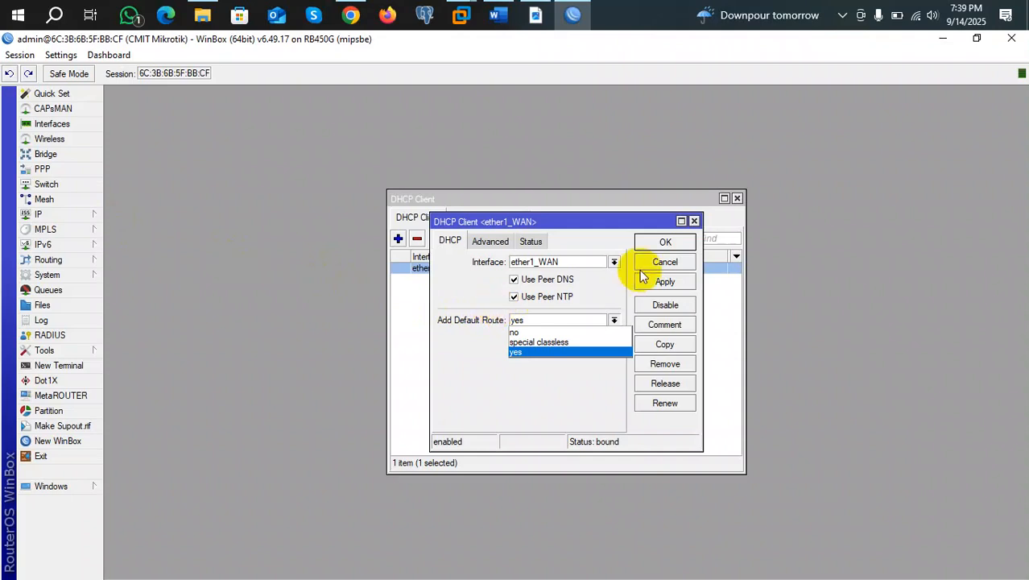
click(559, 354)
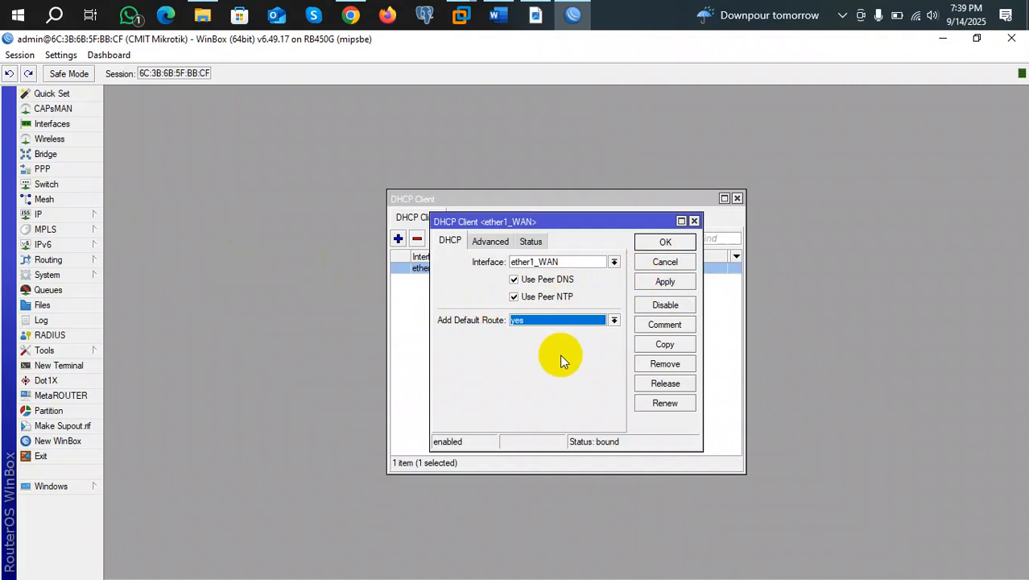
Set Add Default Route to no, apply it, view the Status tab, then start a New Terminal.
click(613, 321)
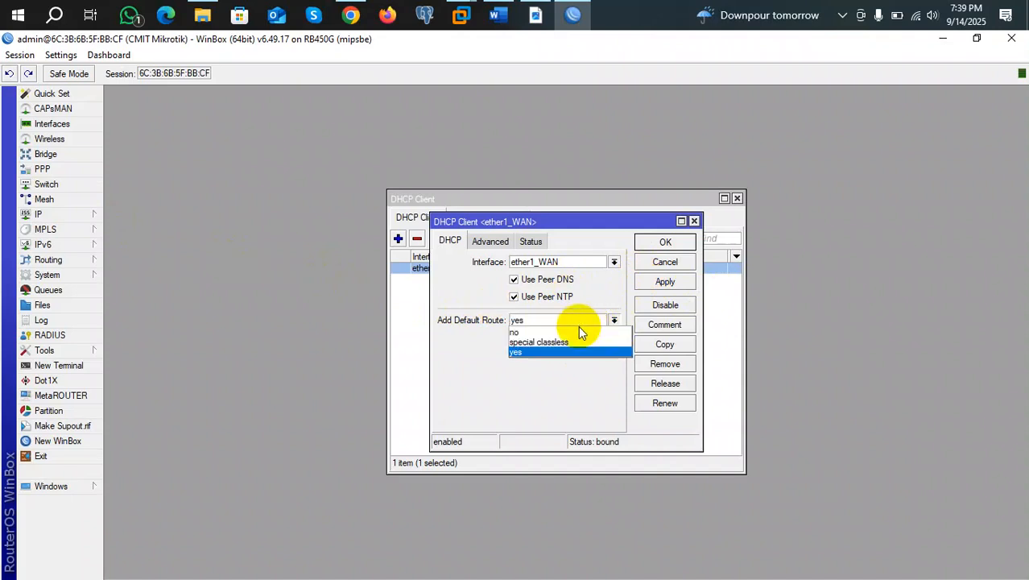
click(561, 333)
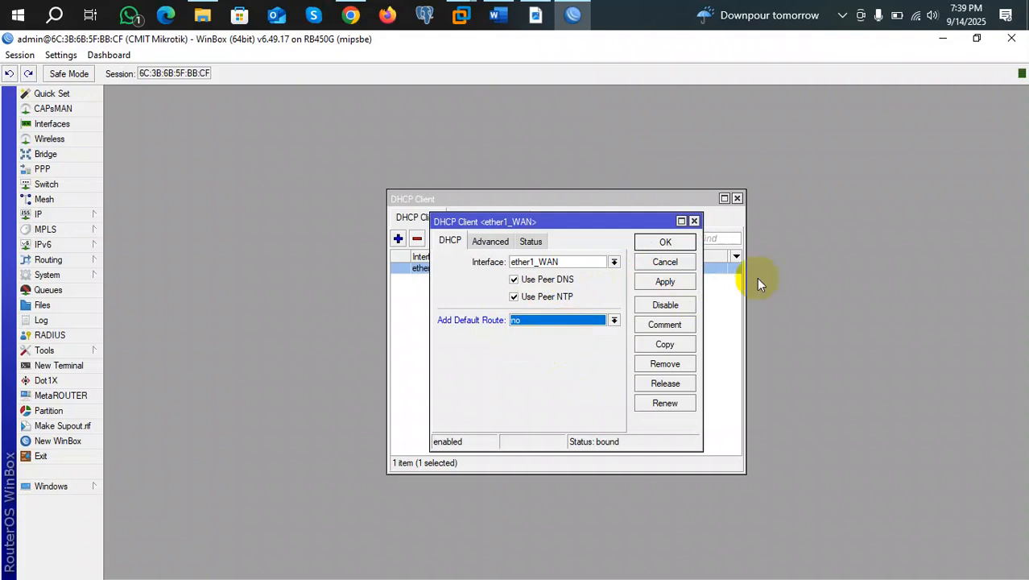
click(683, 283)
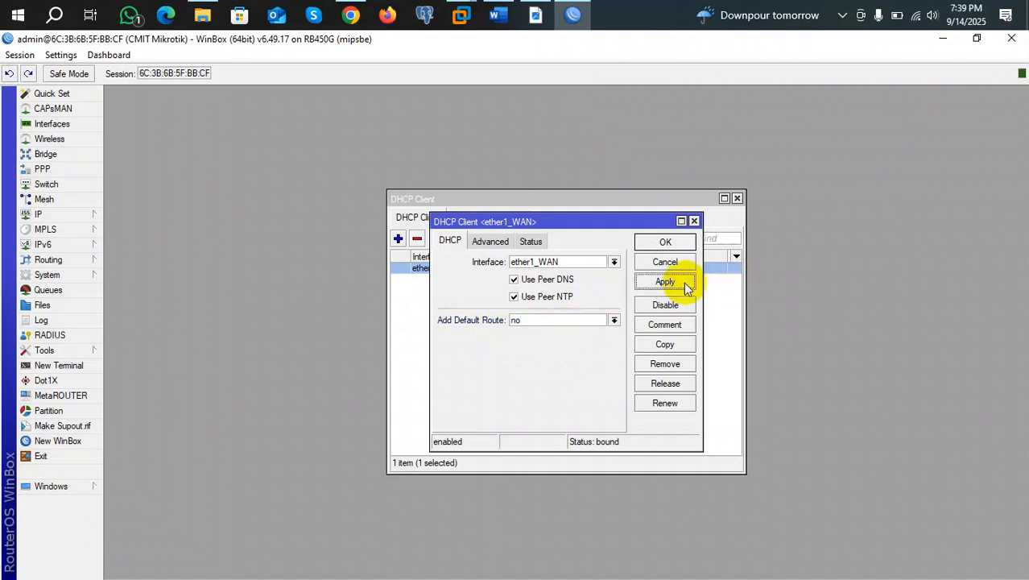
click(528, 241)
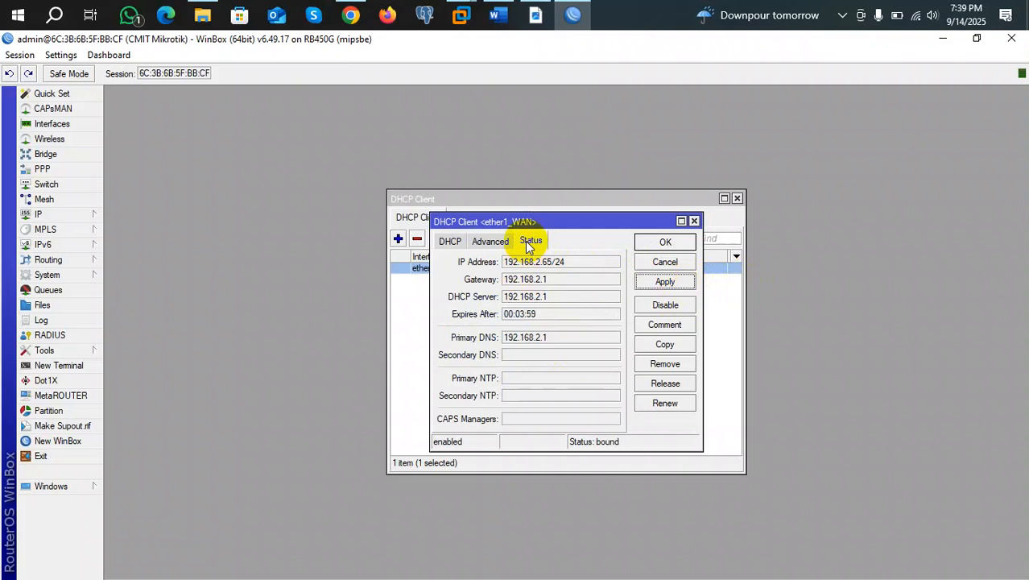
click(55, 365)
Ping 8.8.8.8 from the terminal and stop it after replies show no route to host.
text(ping 8.8.8.8)
key(Return)
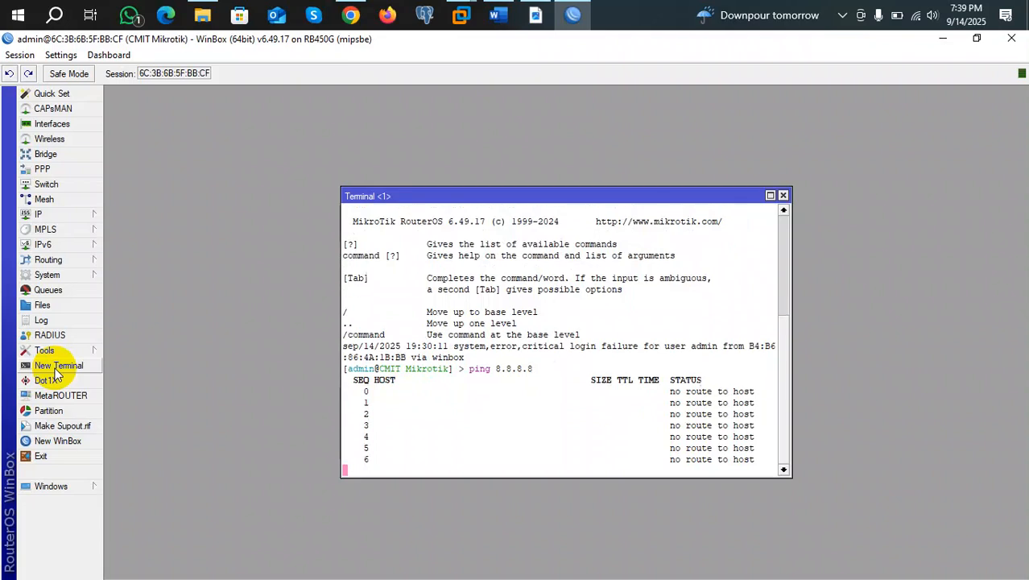
key(ctrl+c)
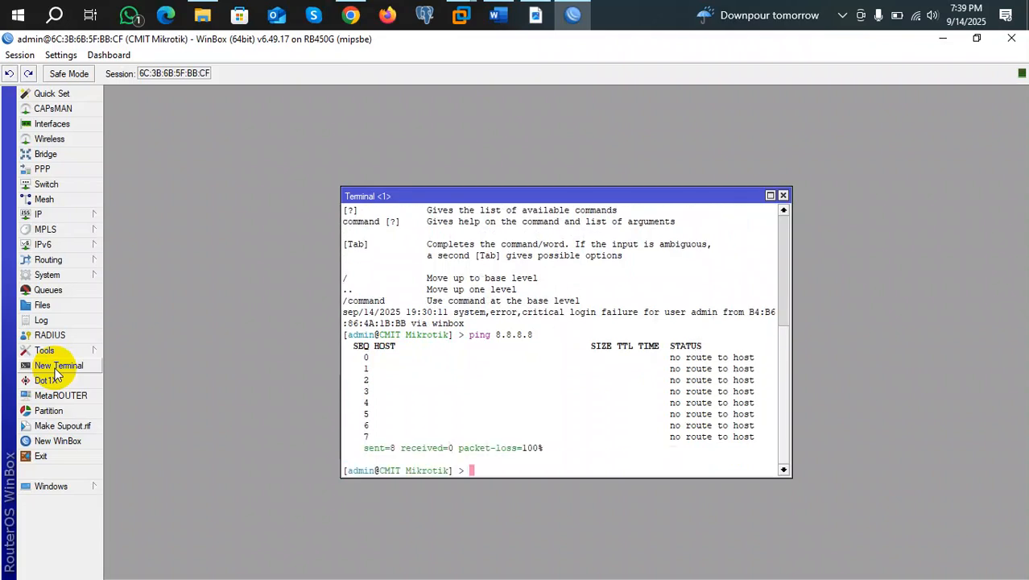
click(51, 215)
mouse_move(71, 236)
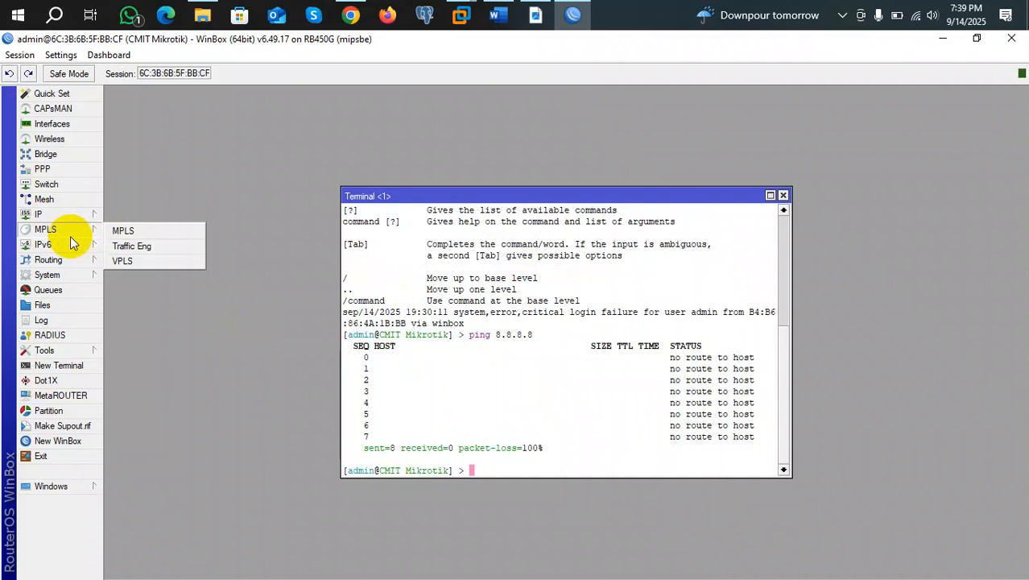
Open IP > Routes, widen Dst. Address, and inspect the 192.168.2.0/24 route's details.
mouse_move(40, 214)
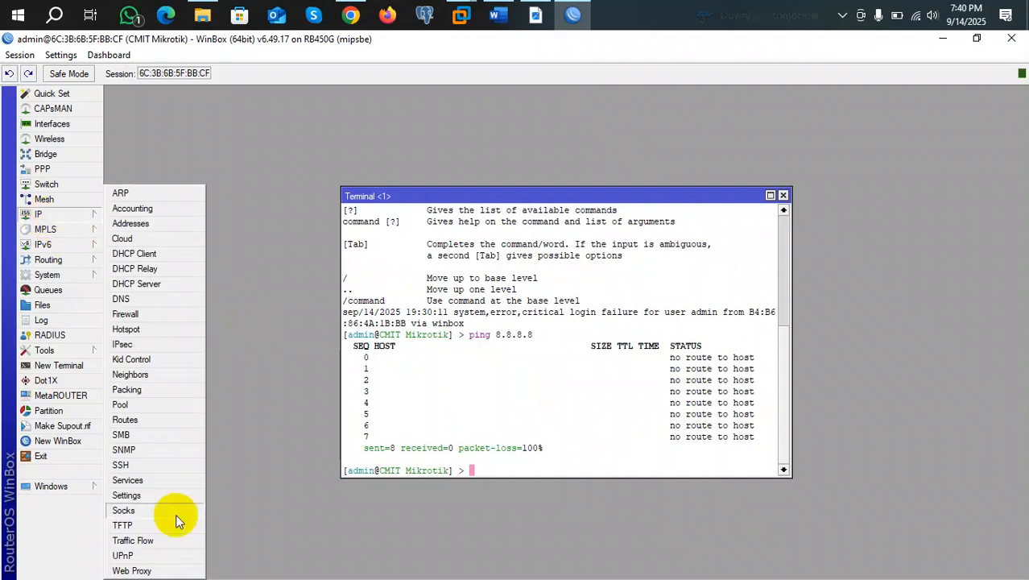
click(125, 420)
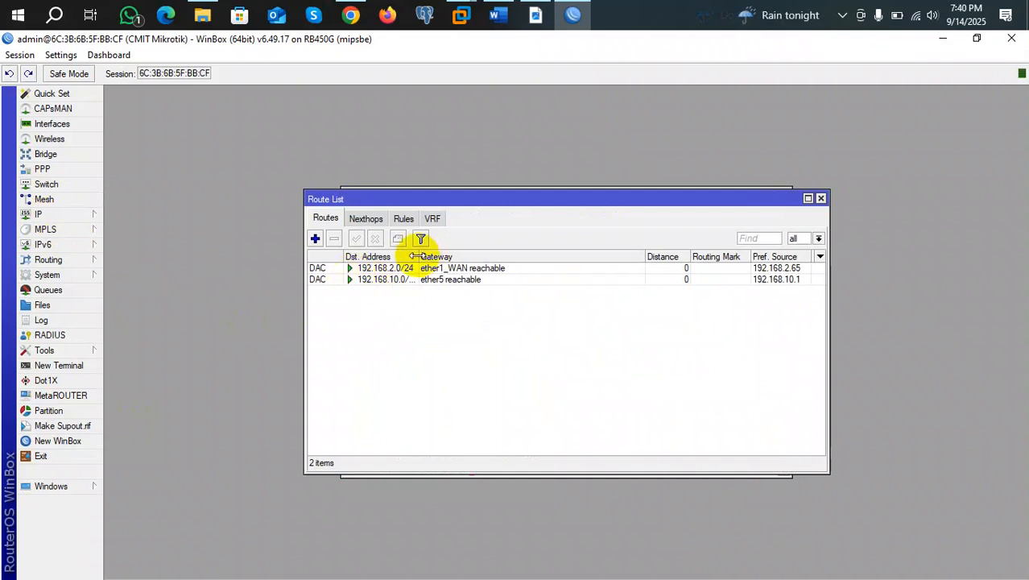
drag(416, 256, 487, 255)
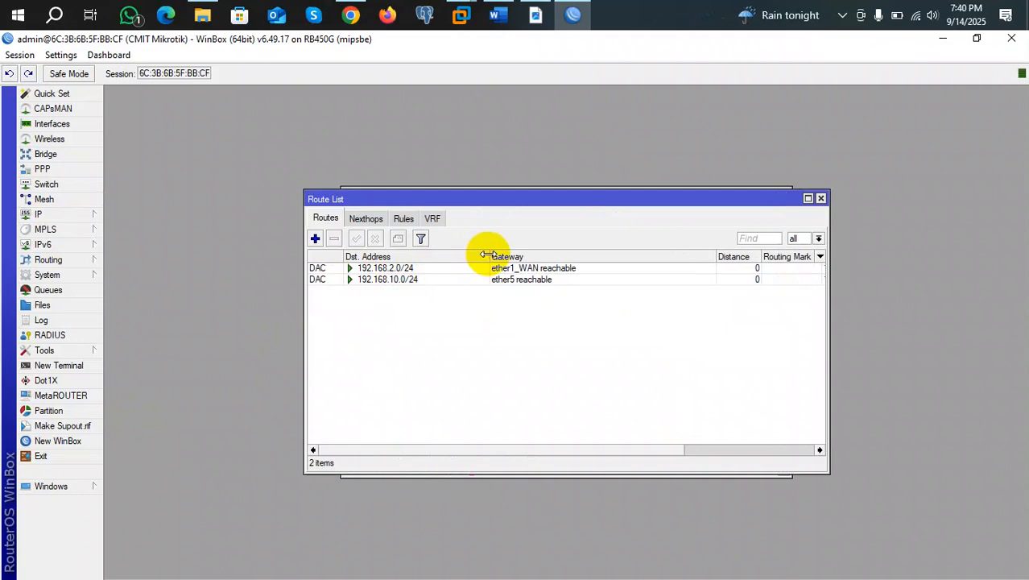
double_click(400, 268)
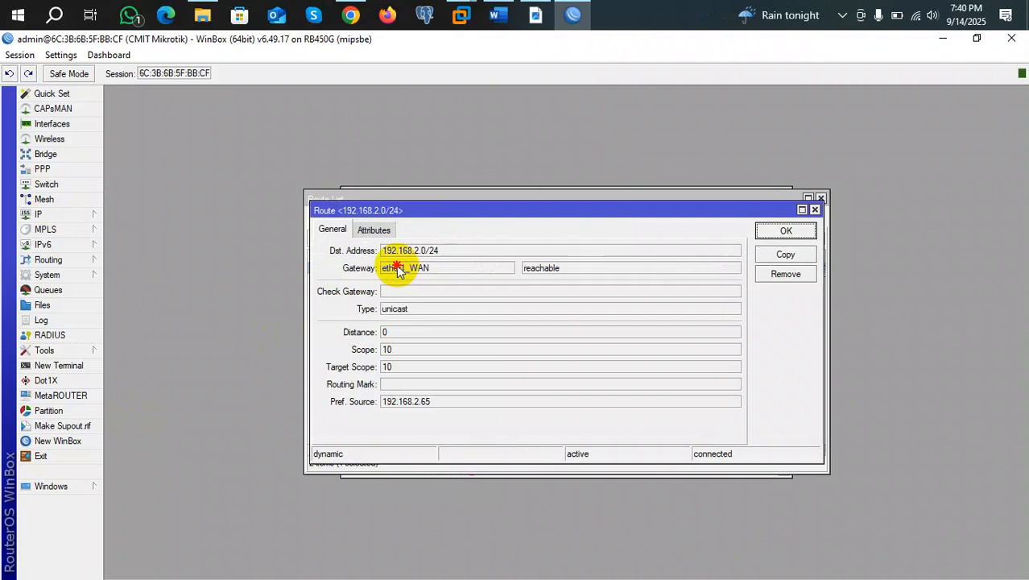
click(814, 210)
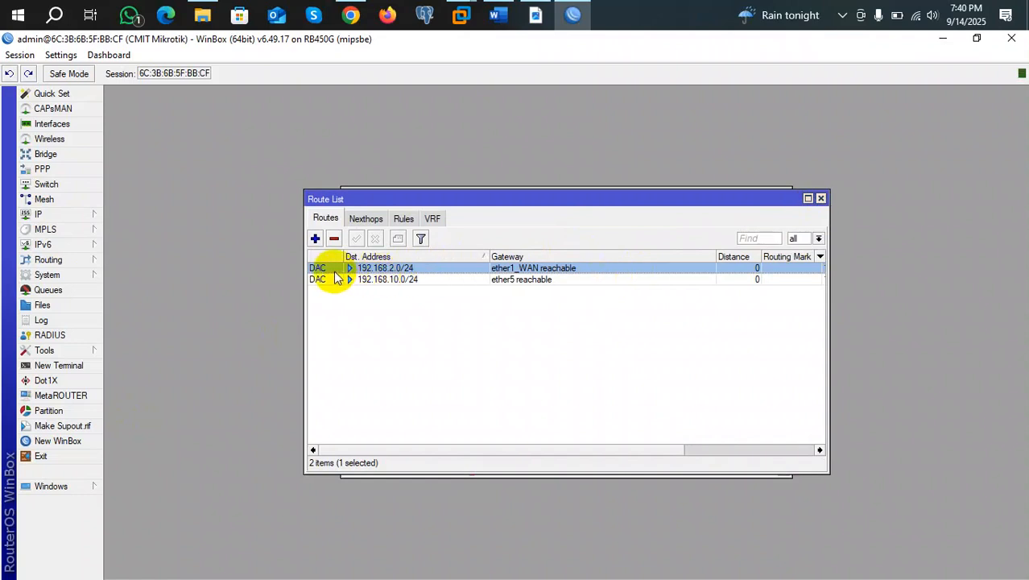
mouse_move(337, 277)
Reopen the ether1_WAN DHCP client and browse its DHCP and Advanced tabs without changes.
click(78, 217)
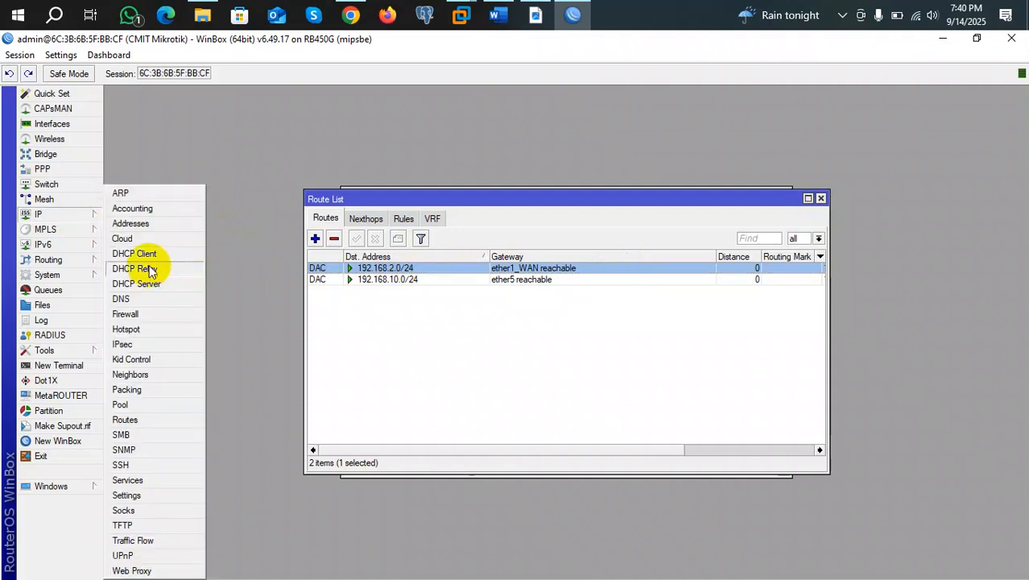
click(136, 254)
double_click(455, 268)
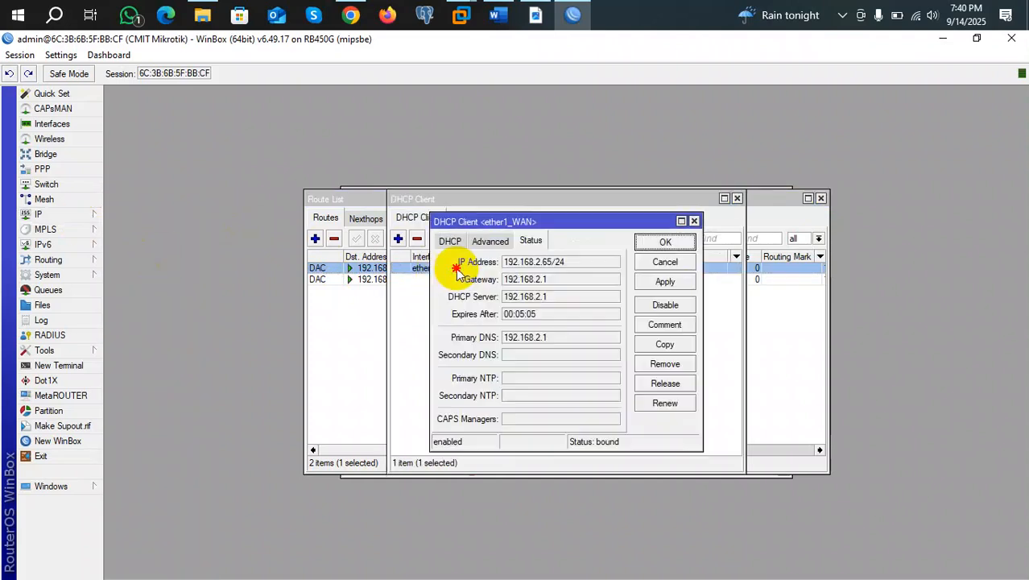
click(449, 242)
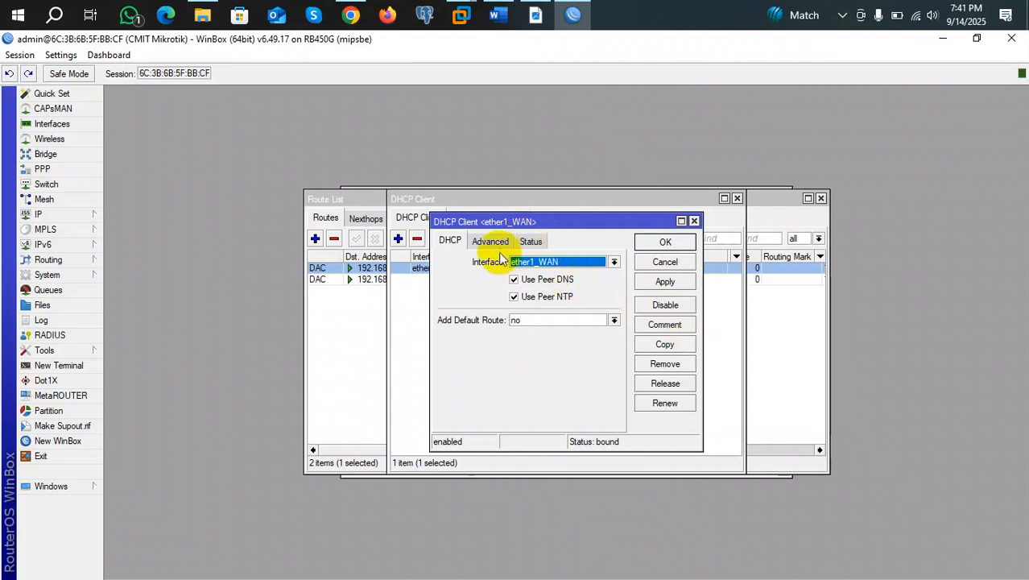
click(491, 243)
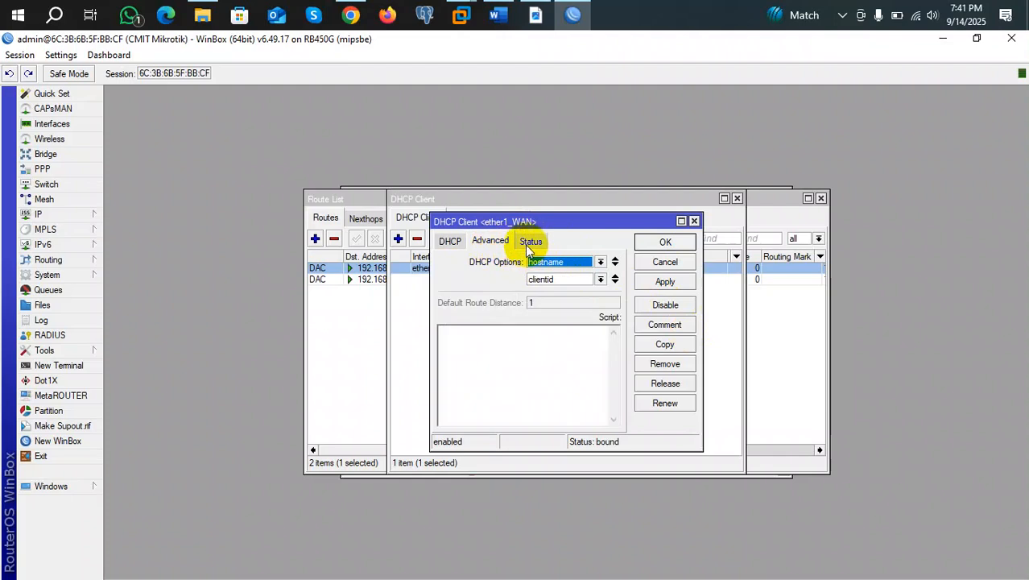
click(664, 243)
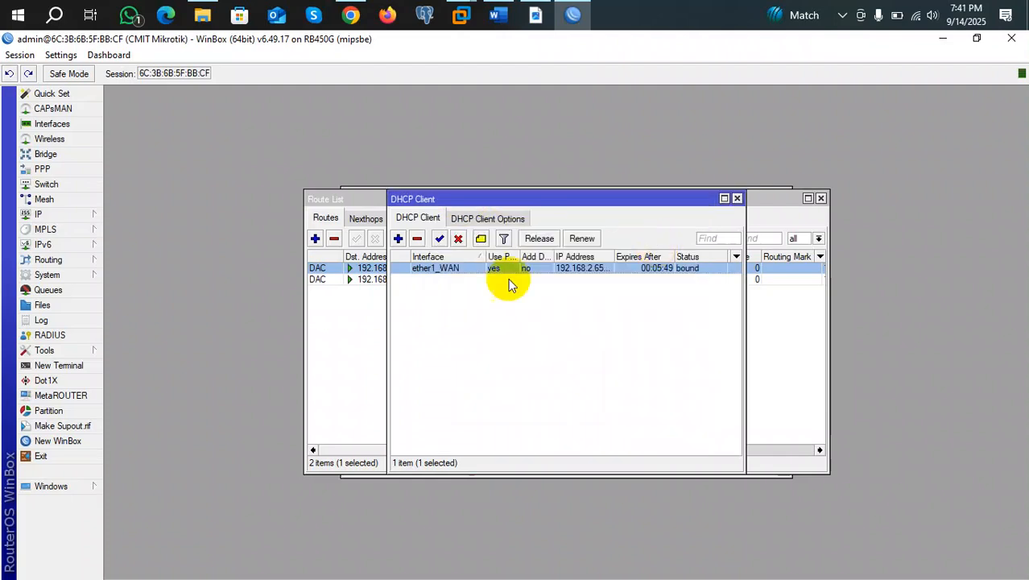
Set ether1_WAN's Add Default Route to yes, apply and close, then view the route list.
click(356, 328)
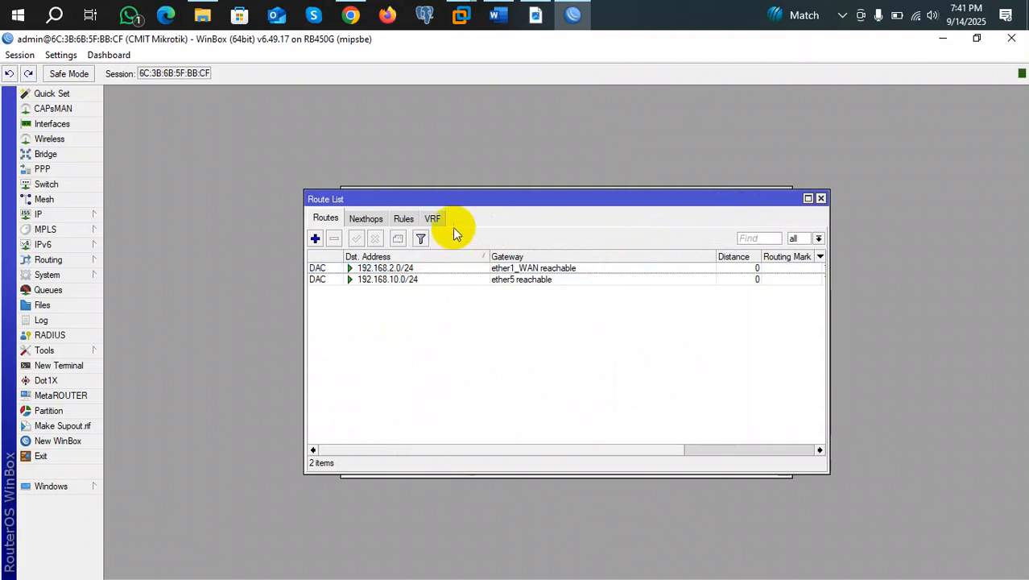
drag(449, 203, 457, 235)
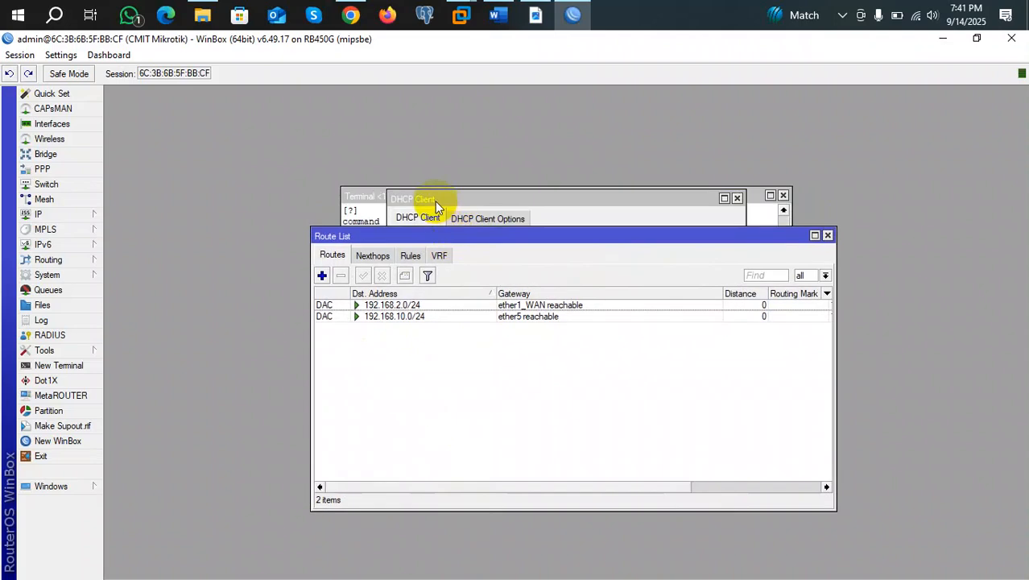
click(437, 206)
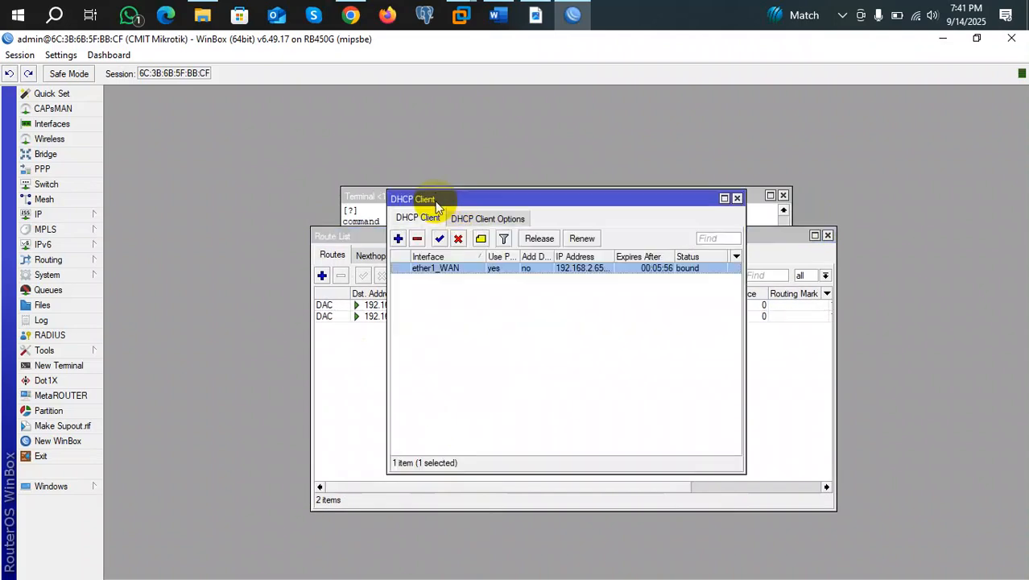
double_click(450, 268)
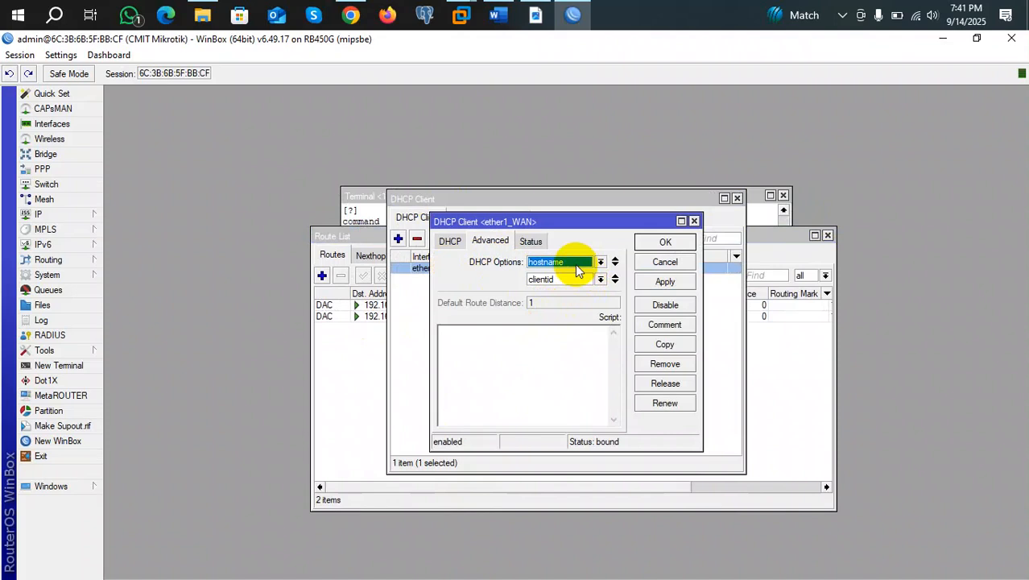
click(448, 241)
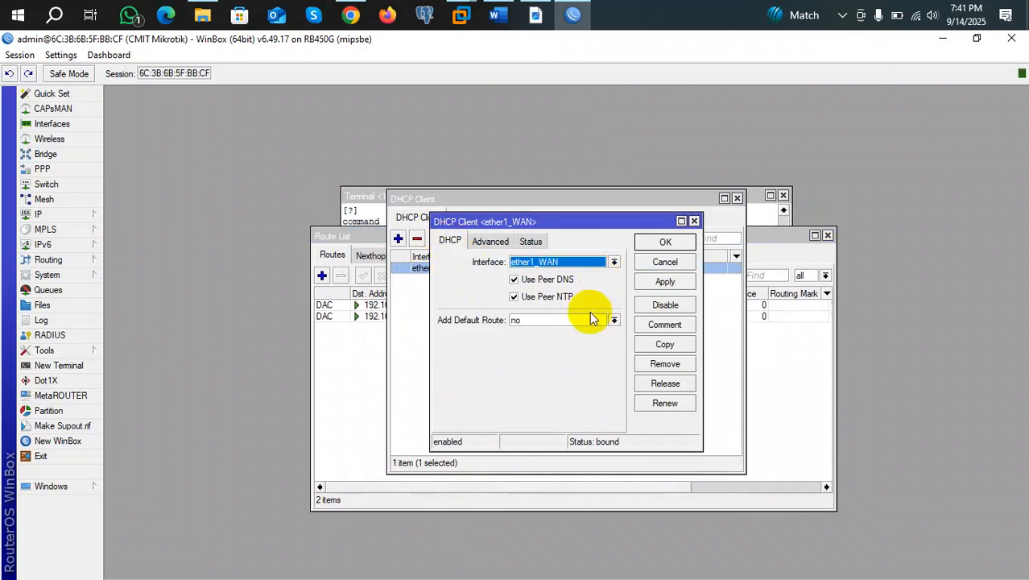
click(614, 320)
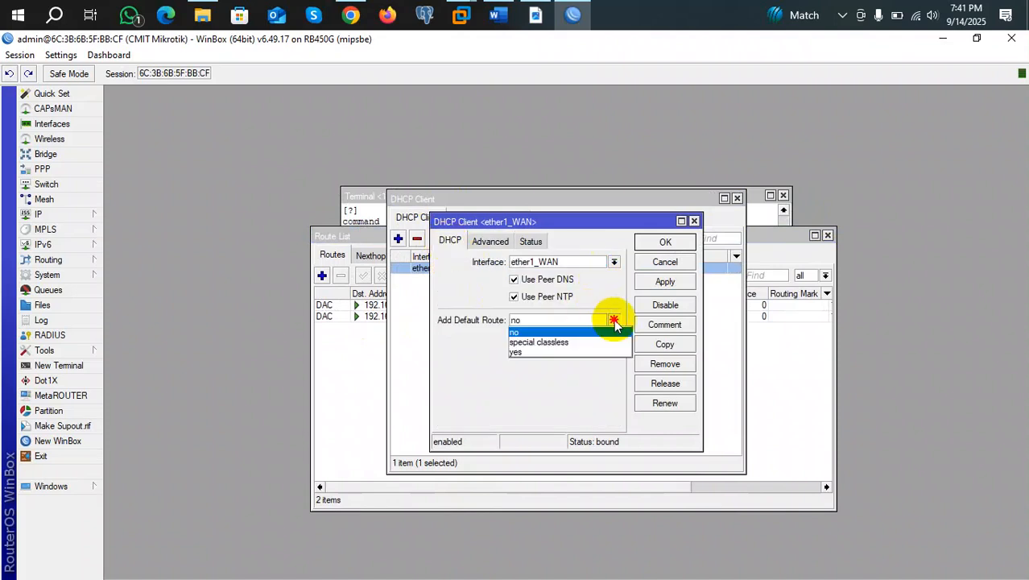
click(544, 352)
click(665, 281)
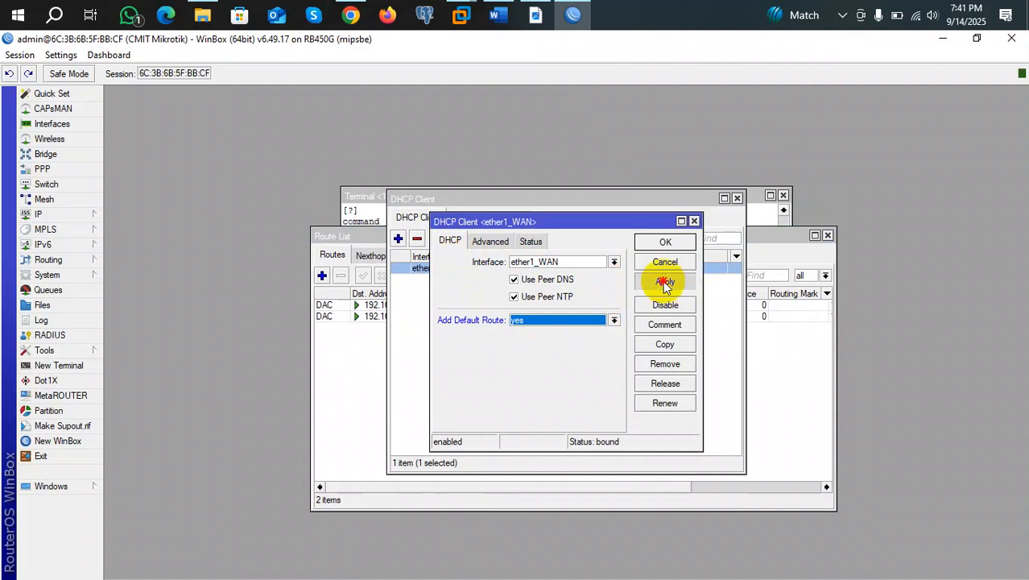
click(664, 243)
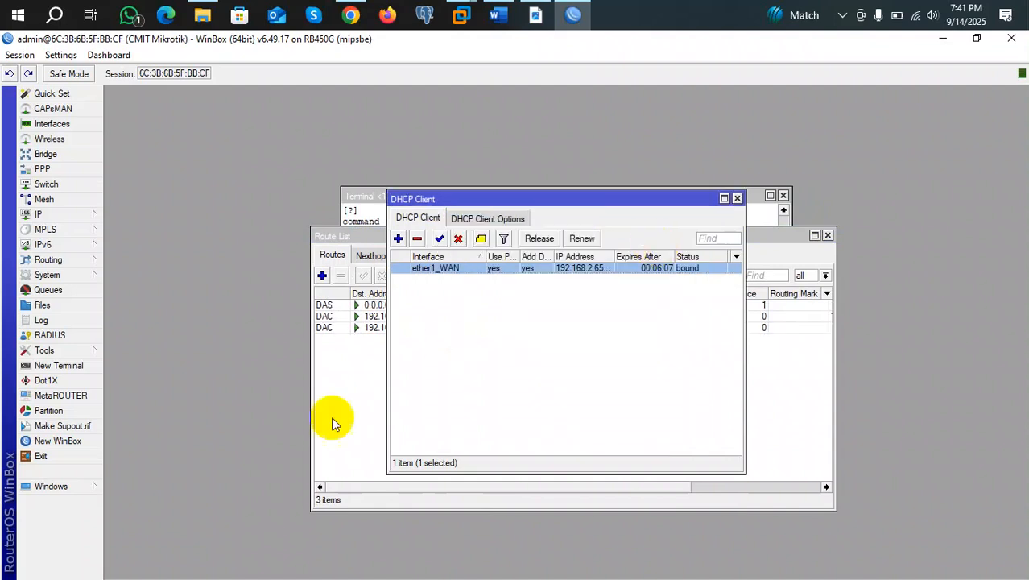
click(351, 401)
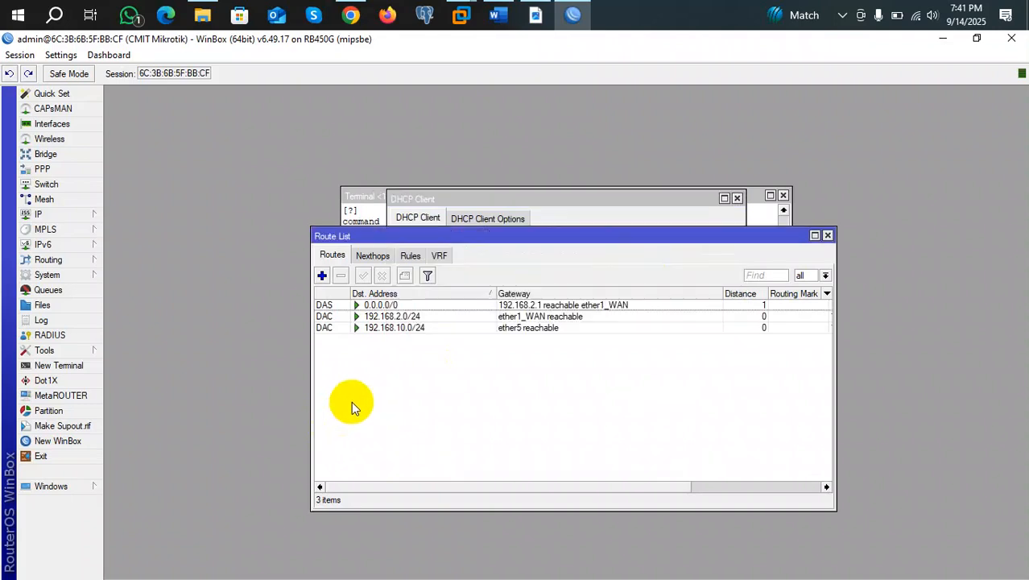
double_click(372, 304)
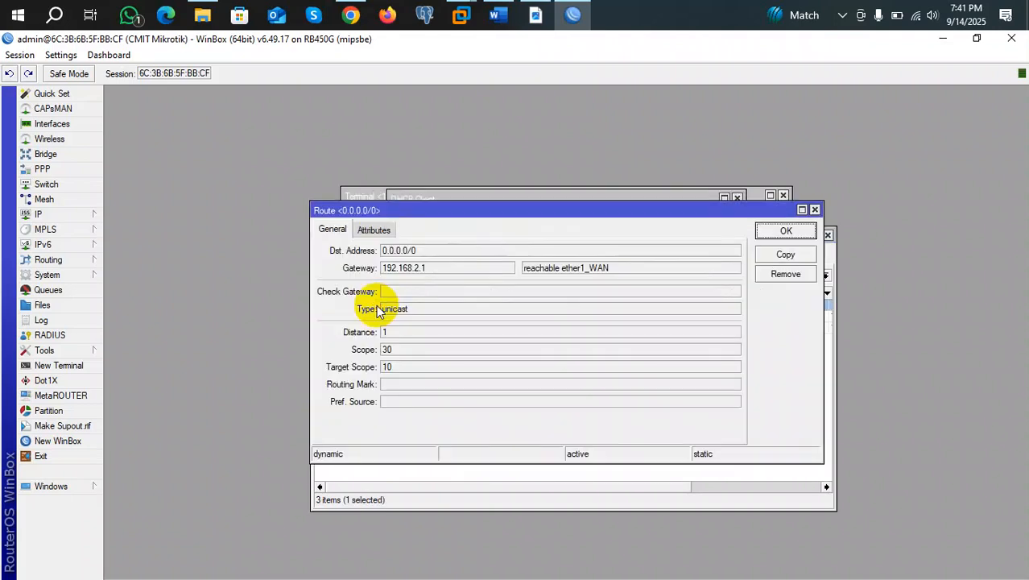
click(424, 253)
drag(425, 253, 386, 256)
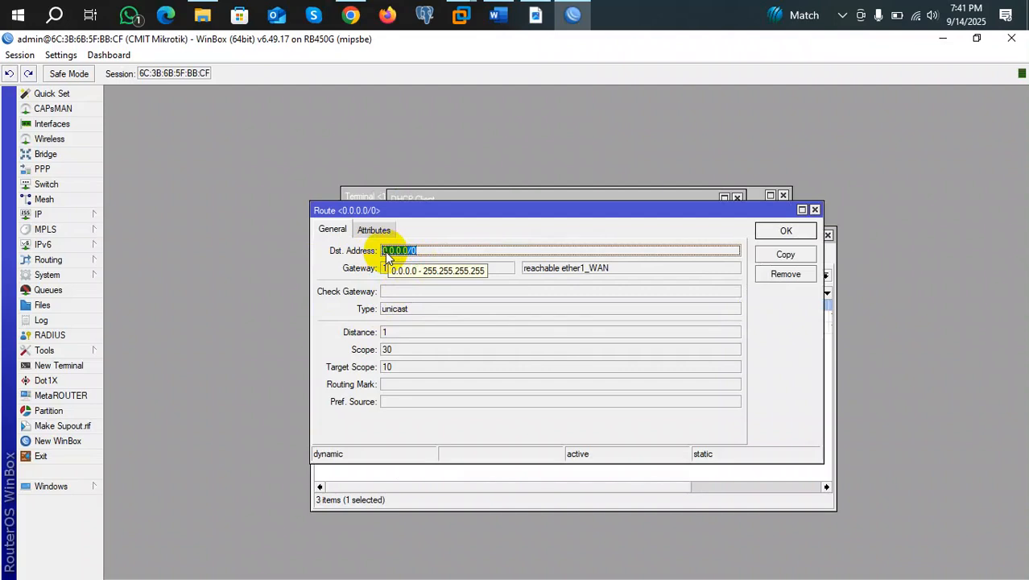
drag(437, 269, 387, 271)
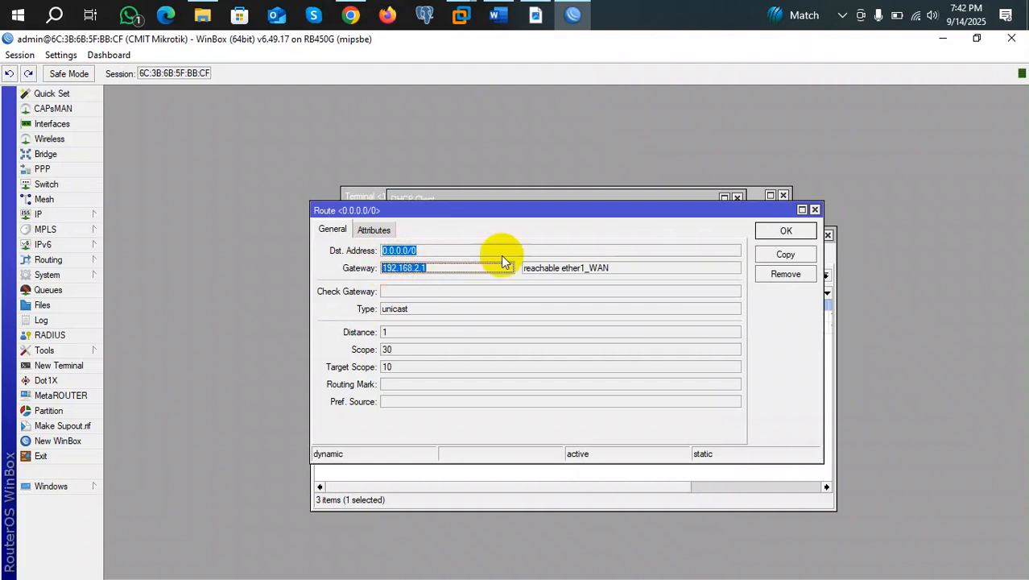
click(612, 267)
drag(612, 267, 530, 271)
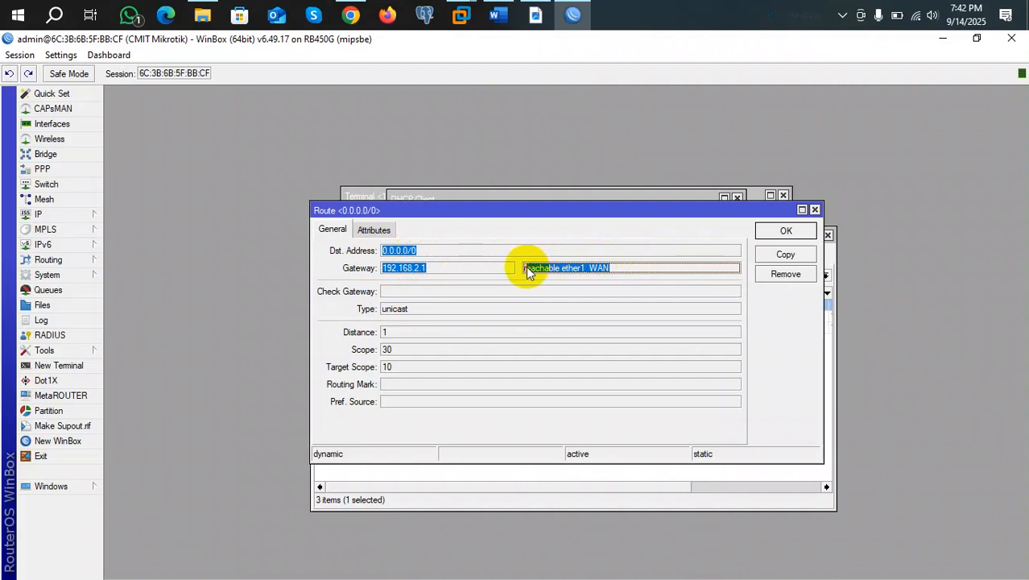
click(801, 236)
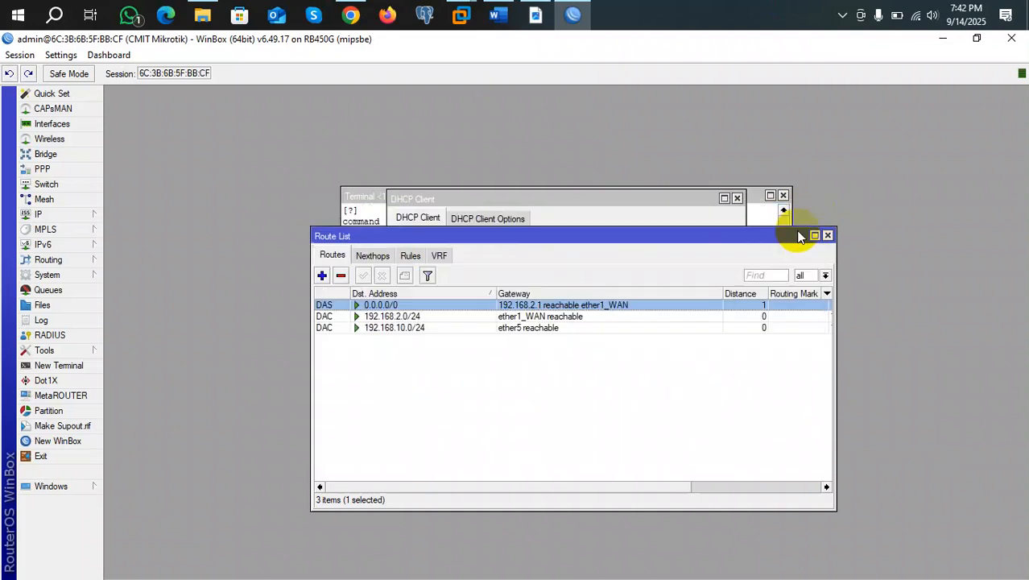
click(51, 368)
text(ping 8.8.8.8)
key(Return)
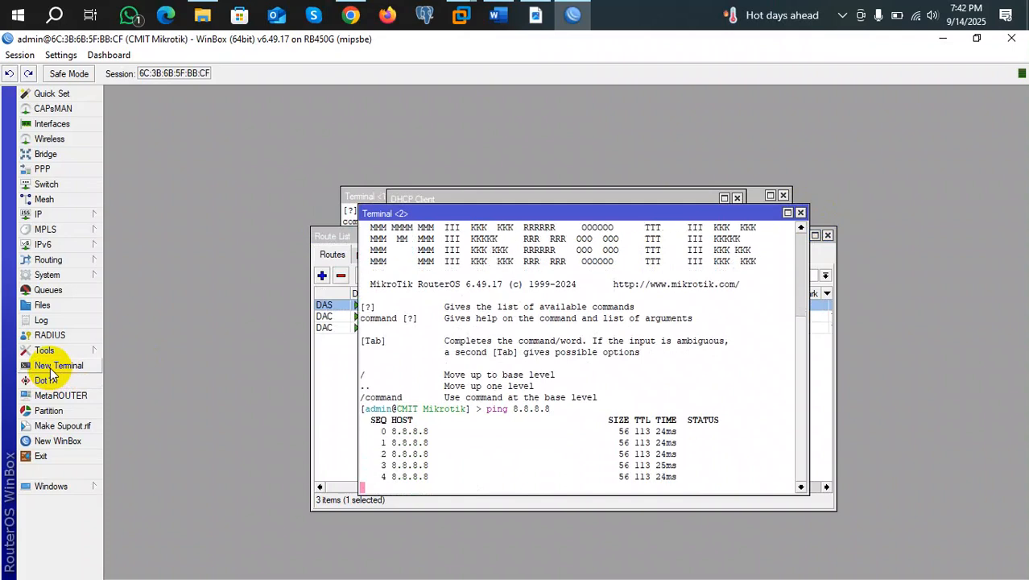
key(ctrl+c)
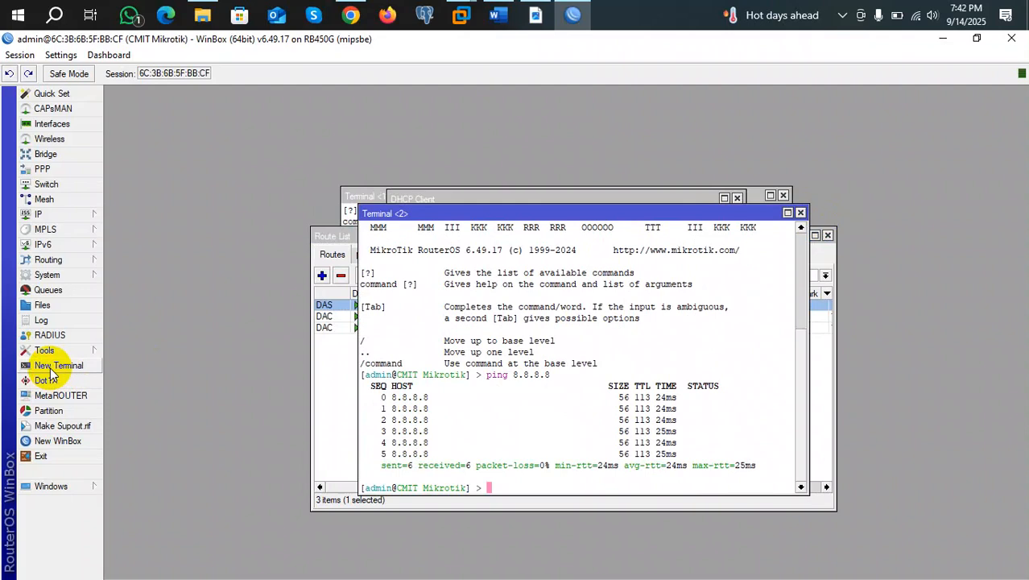
click(800, 212)
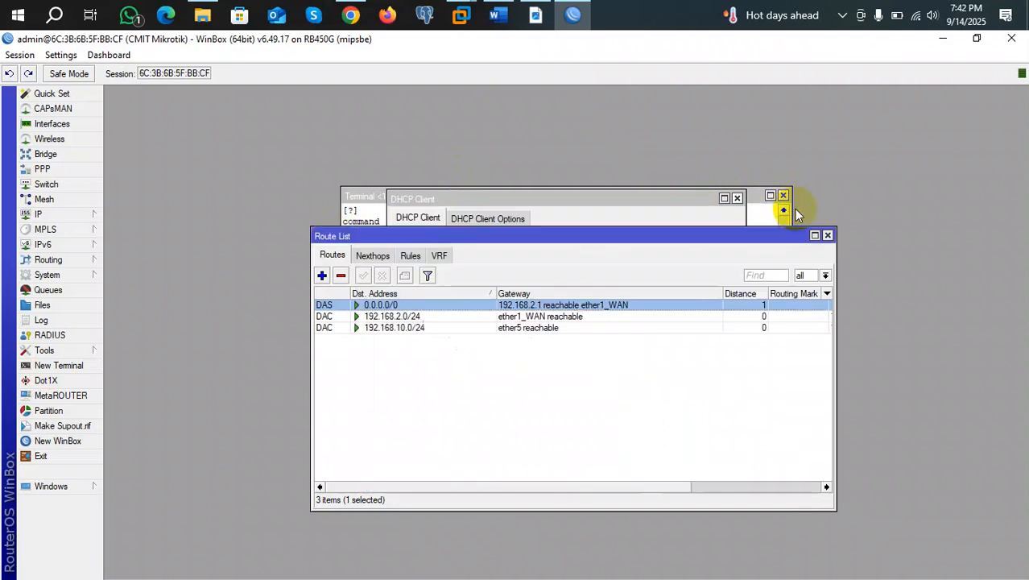
Inspect the 0.0.0.0/0 route, then set ether1_WAN's Add Default Route to no and apply.
double_click(447, 307)
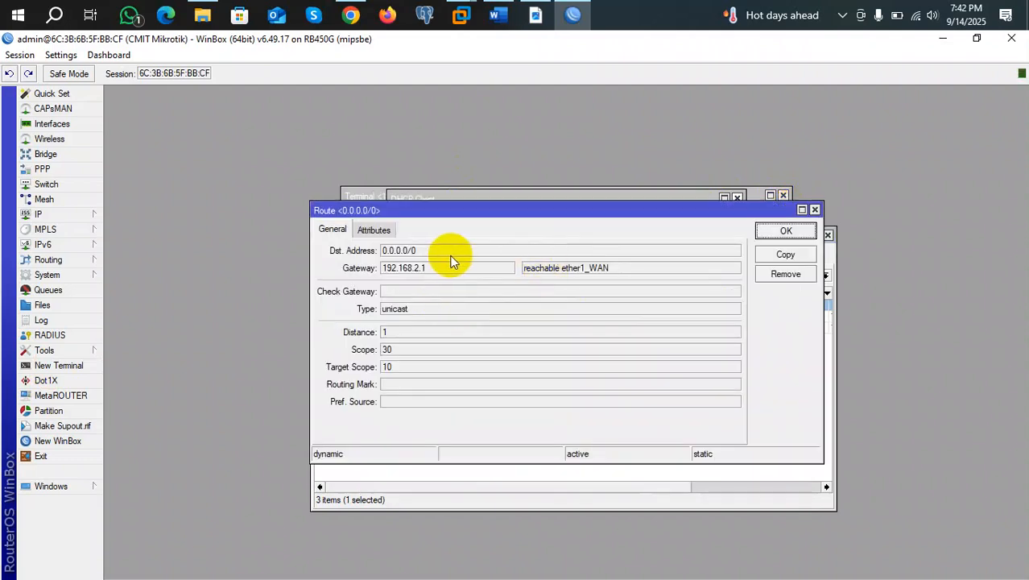
click(813, 210)
click(503, 200)
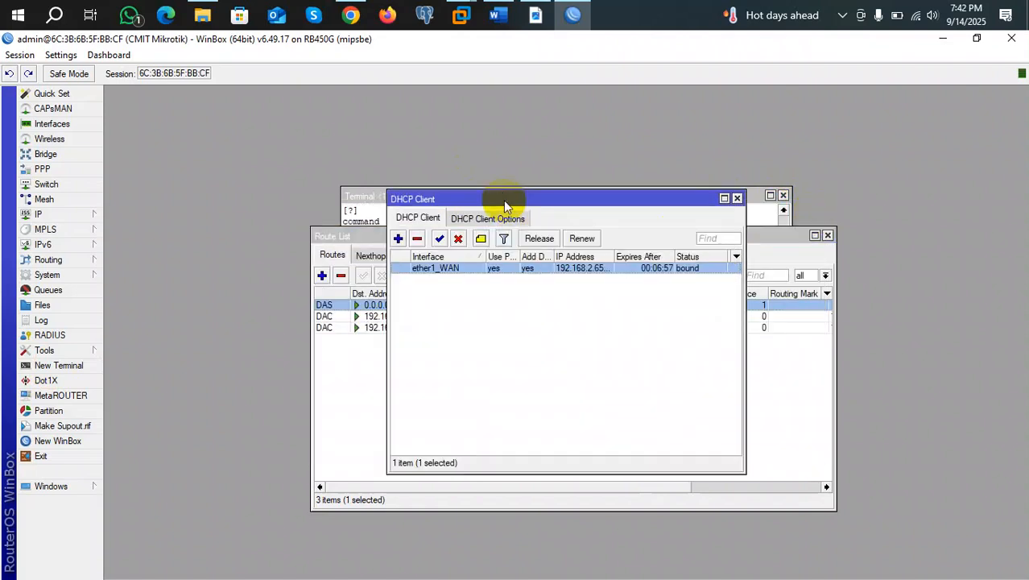
double_click(488, 274)
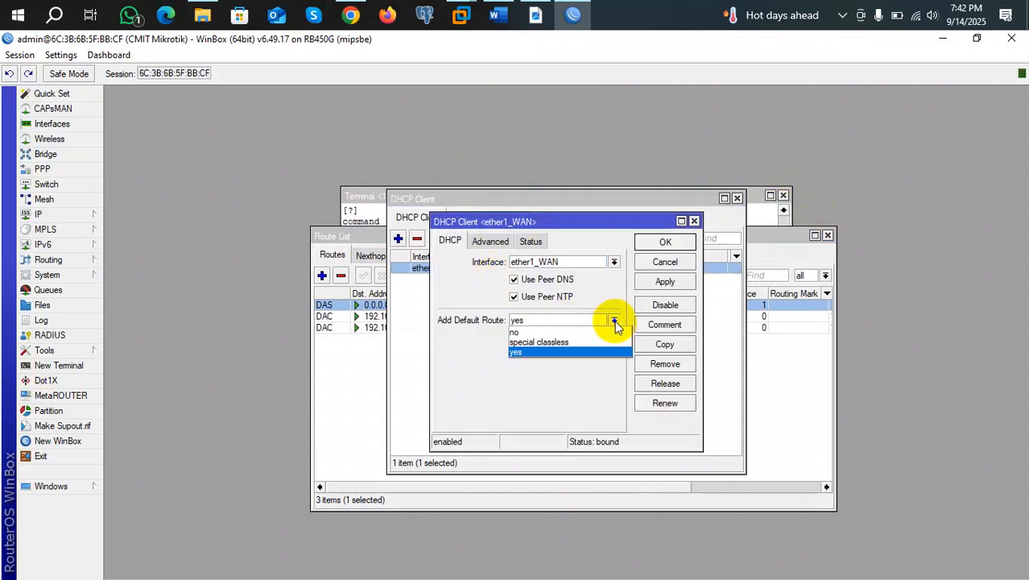
click(538, 331)
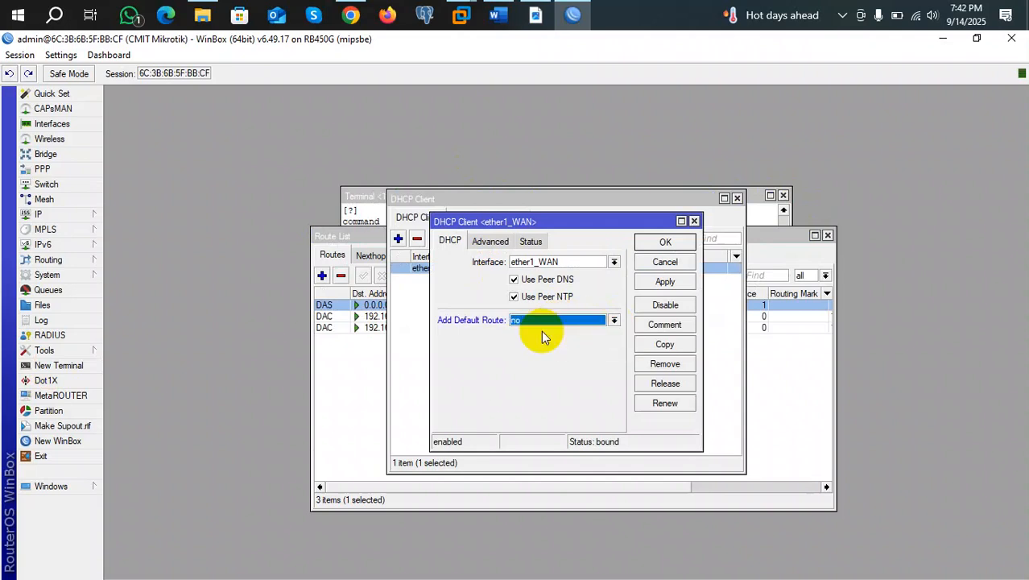
click(662, 282)
click(660, 243)
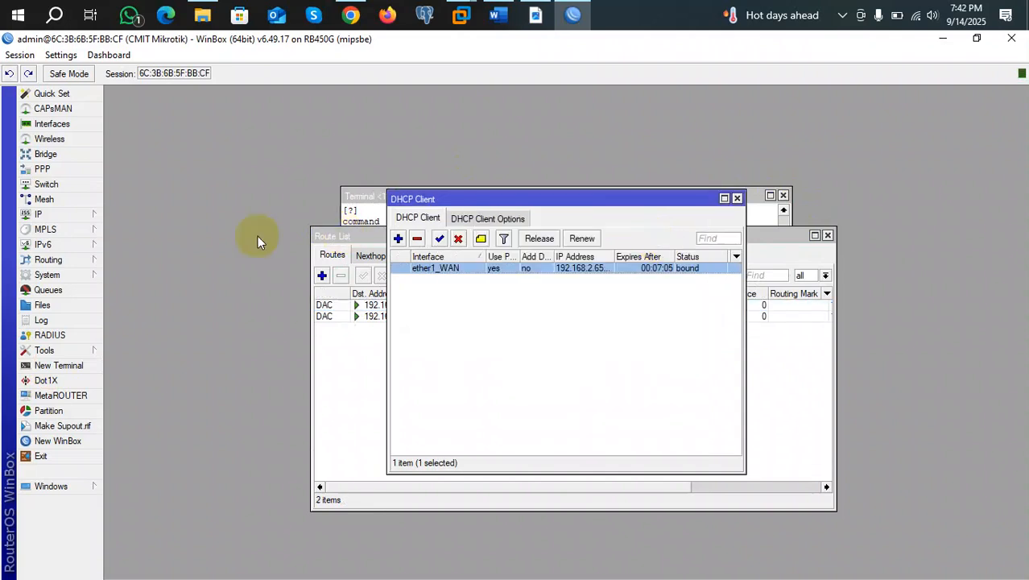
click(82, 215)
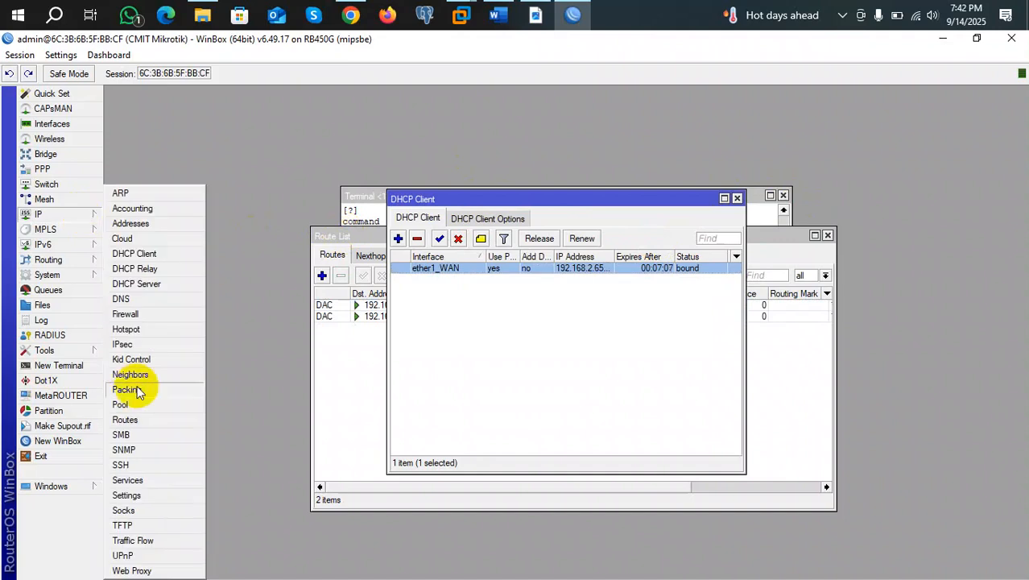
Add a static route 0.0.0.0/0 with gateway 192.168.2.1 in the Route List.
click(124, 419)
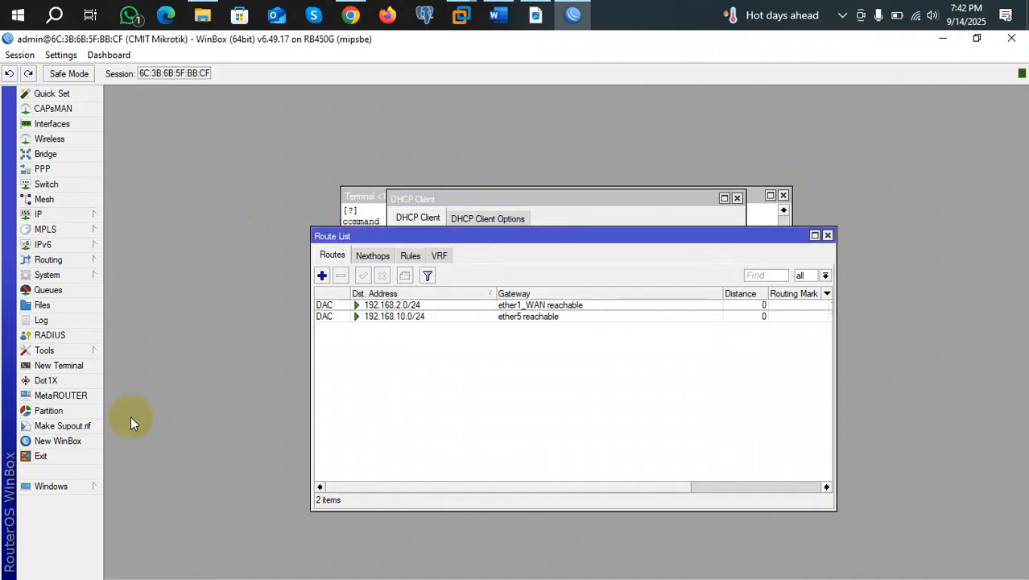
click(322, 276)
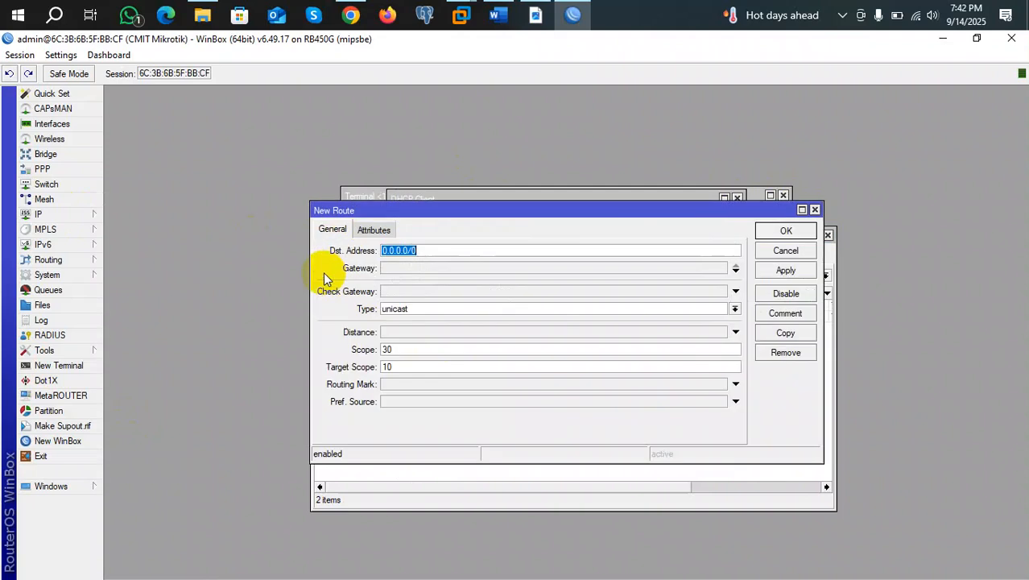
click(428, 269)
text(192)
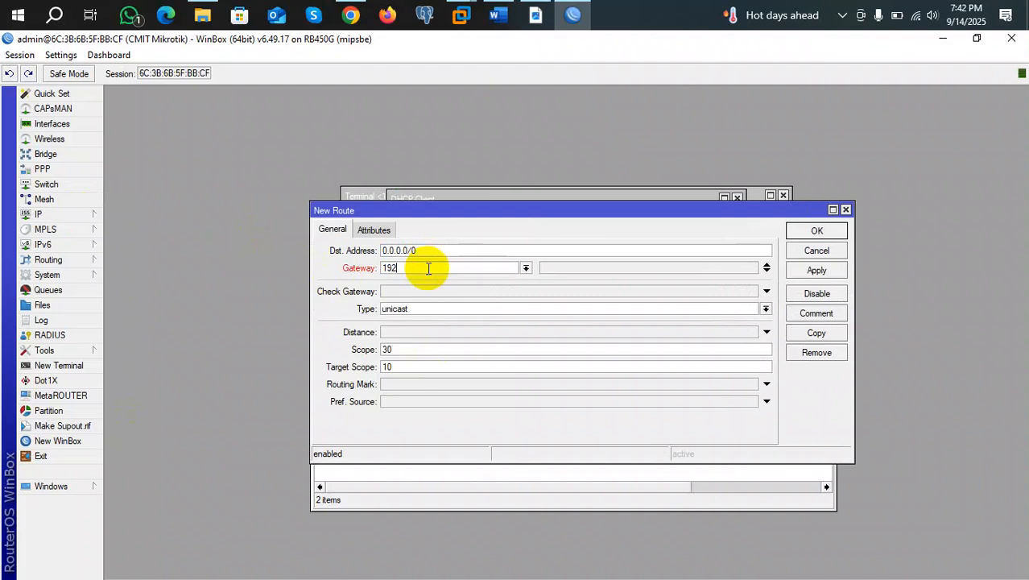
text(.168.2.1)
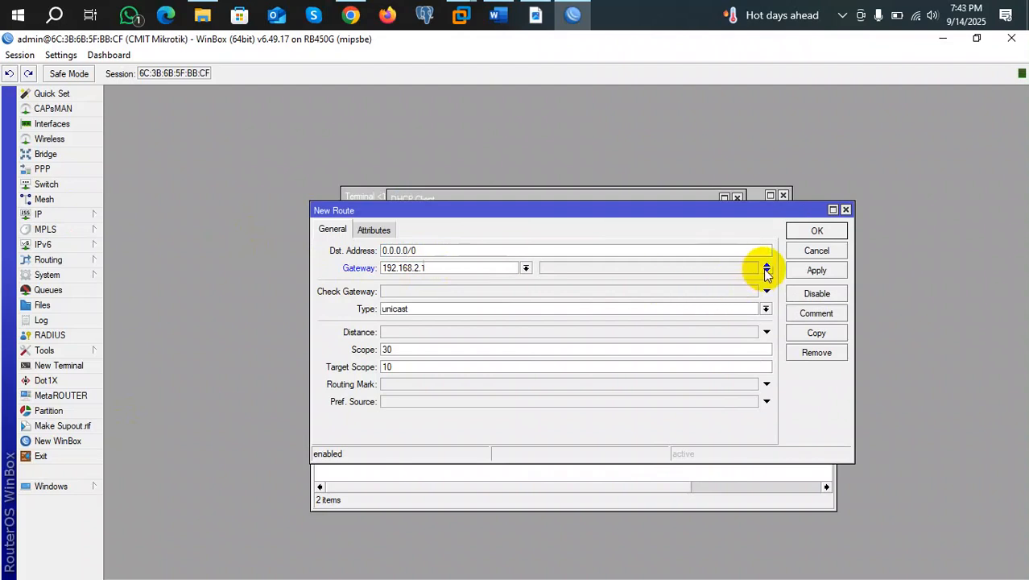
click(816, 272)
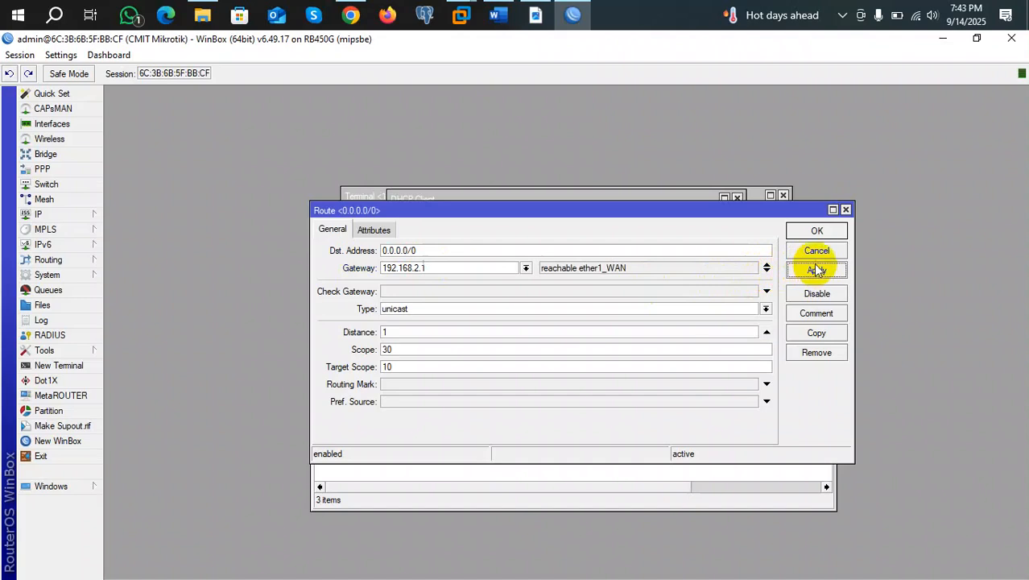
click(815, 232)
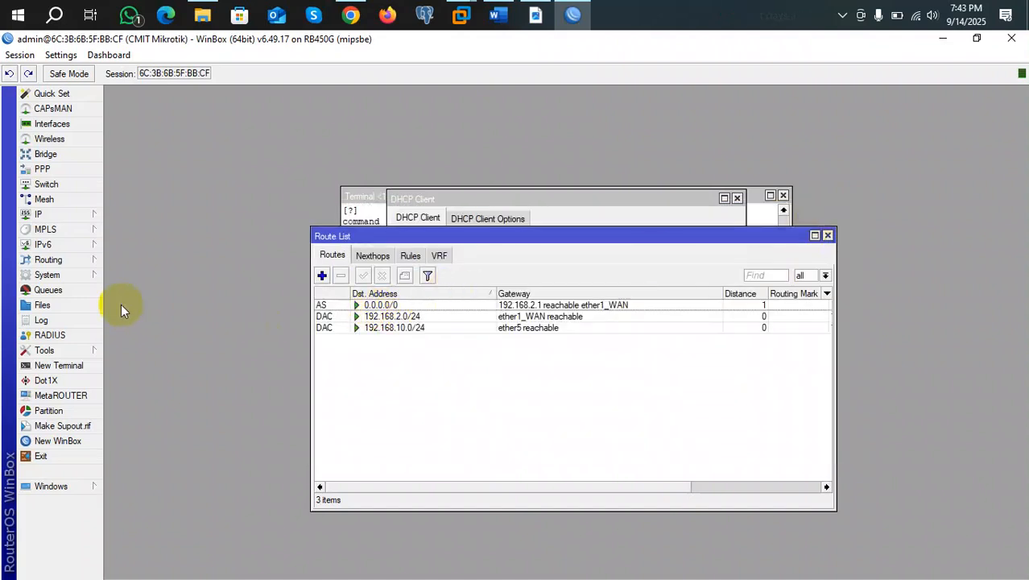
click(68, 368)
Ping 8.8.8.8 over the static route and stop it after 11/11 replies.
text(ping 8.8.8.8)
key(Return)
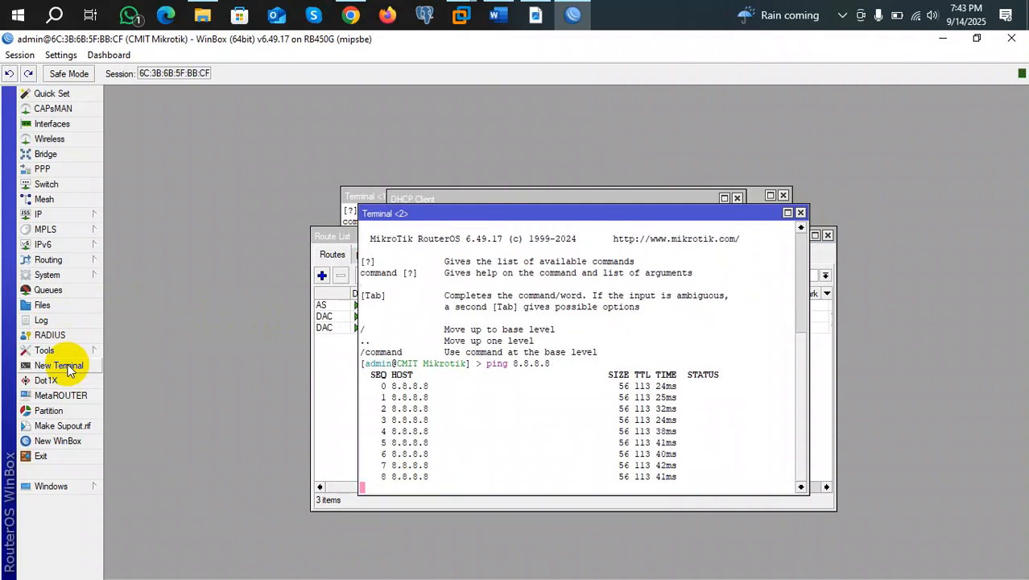
key(ctrl+c)
Close the second and third terminals, the DHCP Client list and the Route List.
click(58, 365)
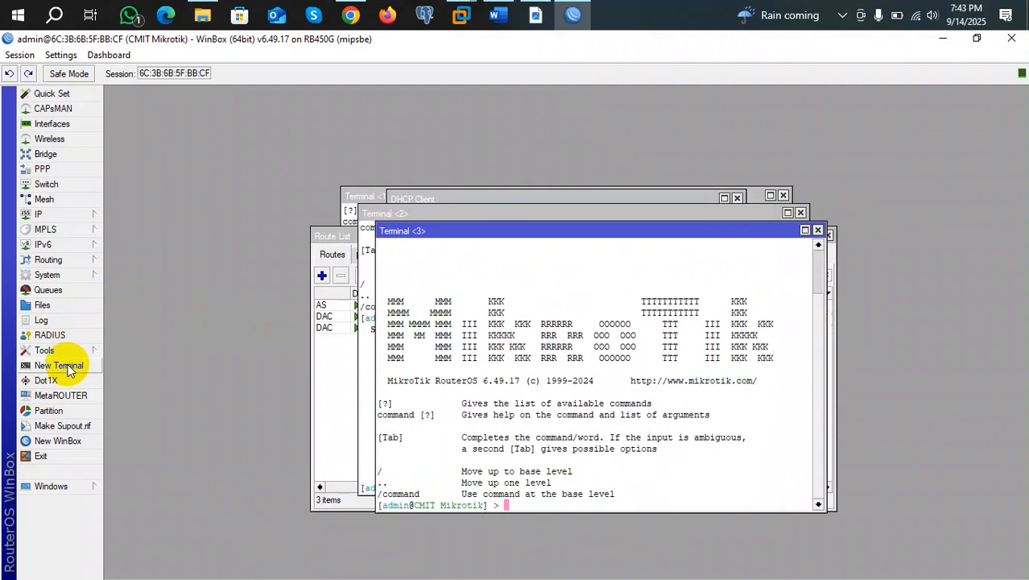
click(437, 213)
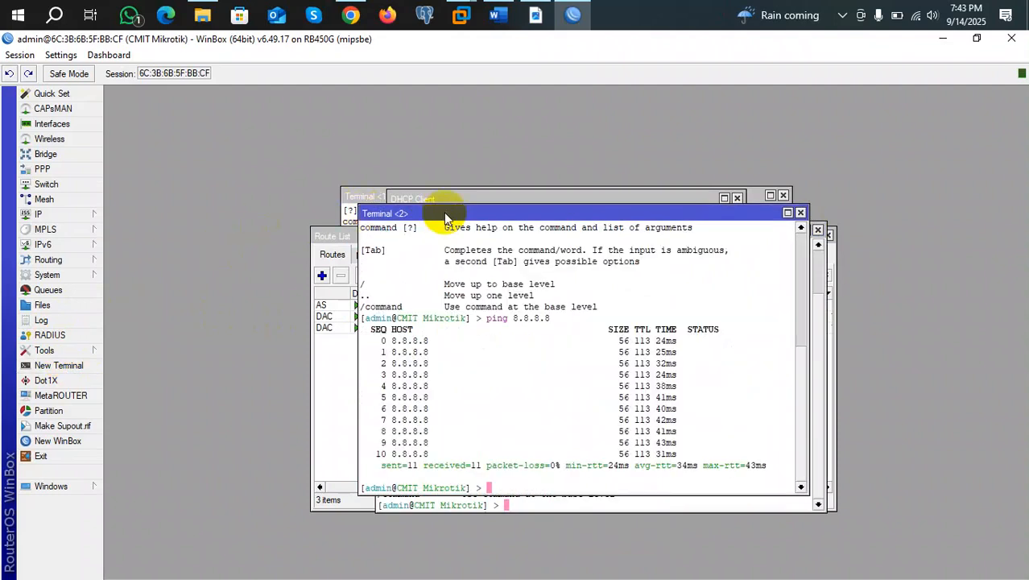
click(800, 213)
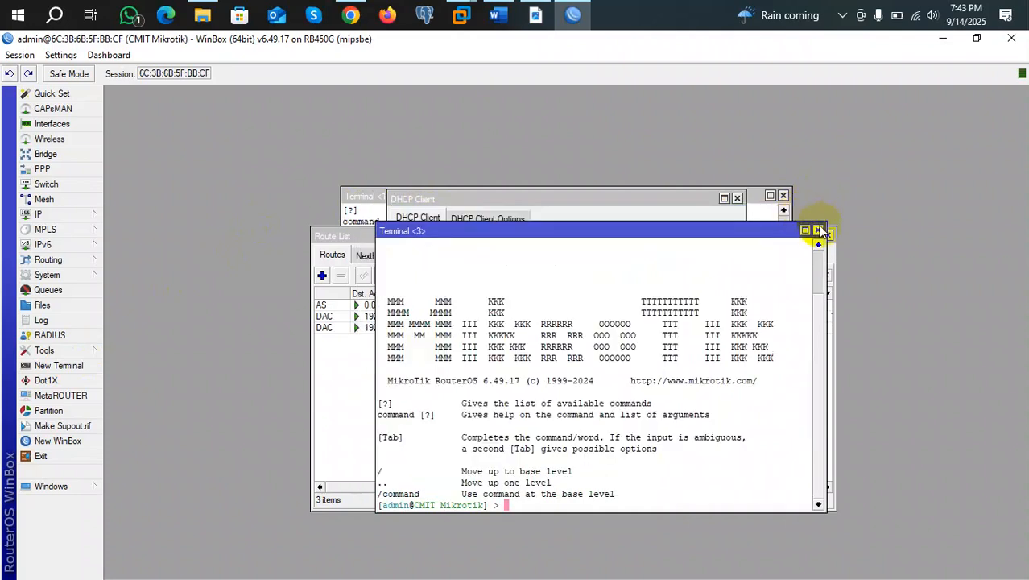
click(817, 230)
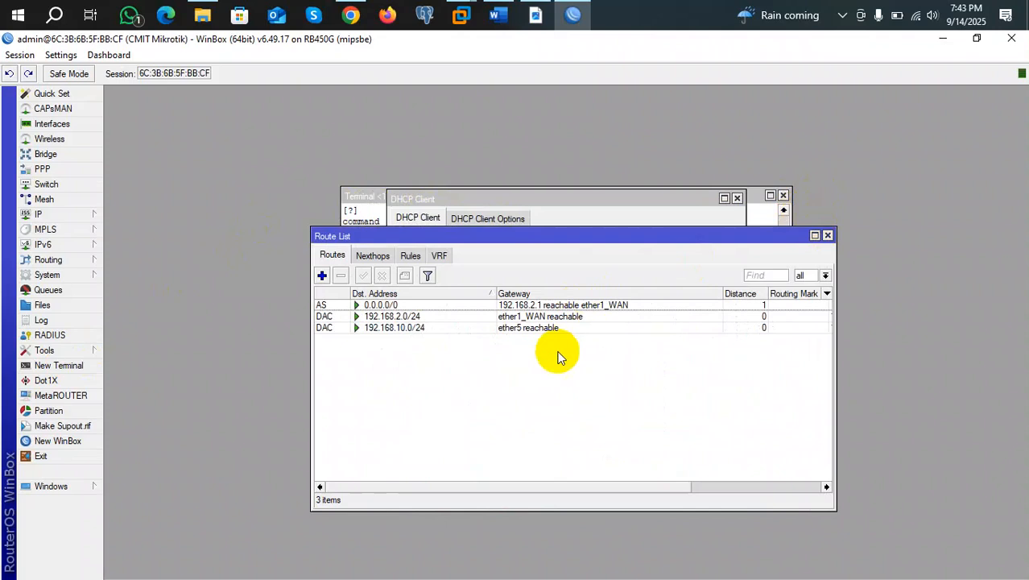
click(550, 199)
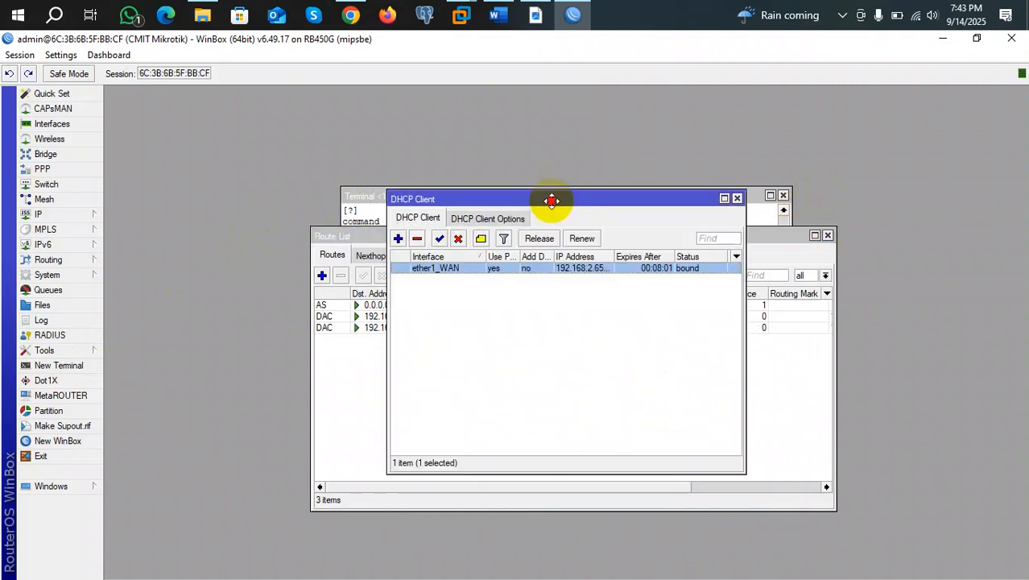
click(736, 198)
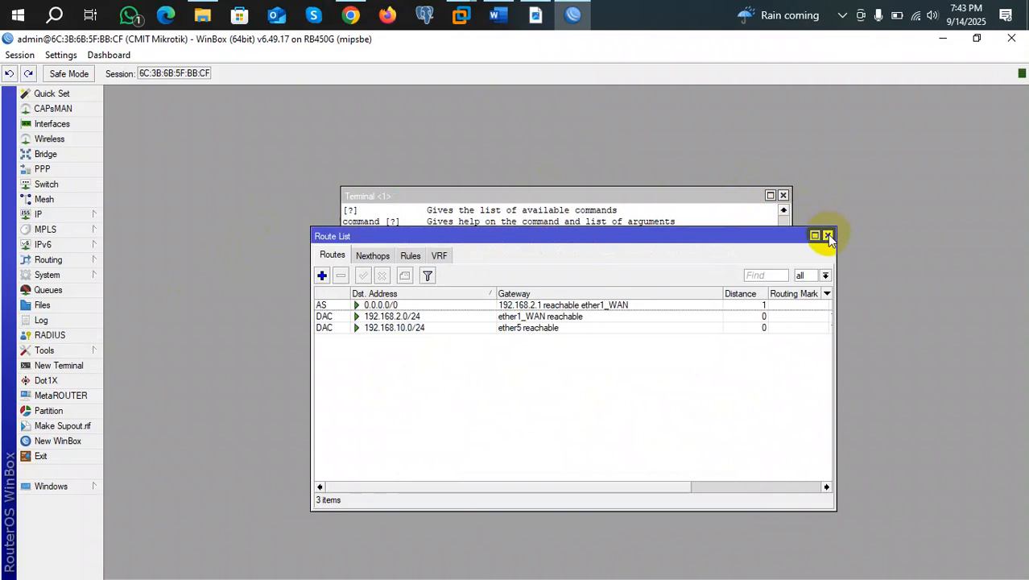
click(828, 236)
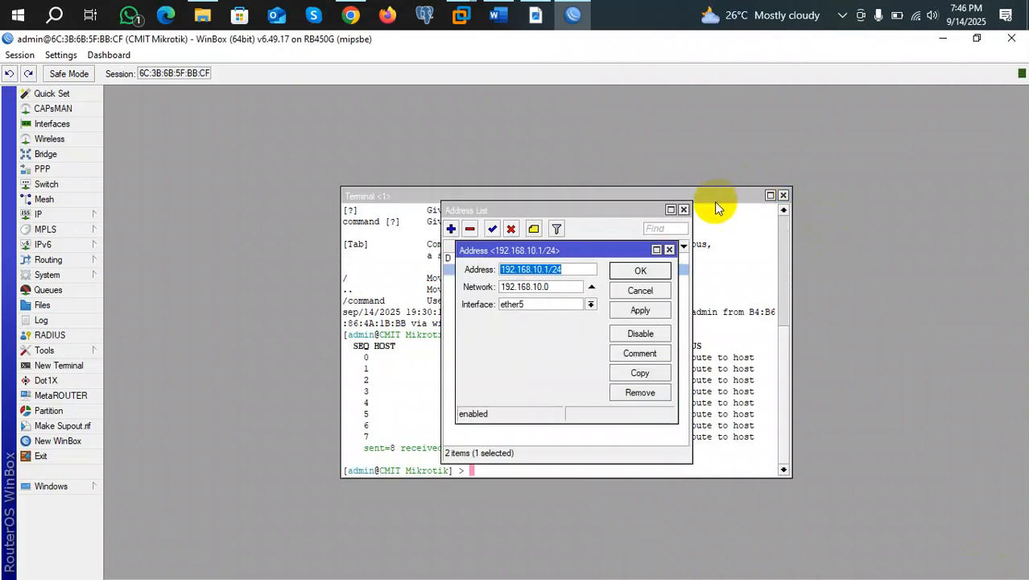
Close the 192.168.10.1/24 details, leaving the Address List with both WAN and LAN addresses.
click(668, 250)
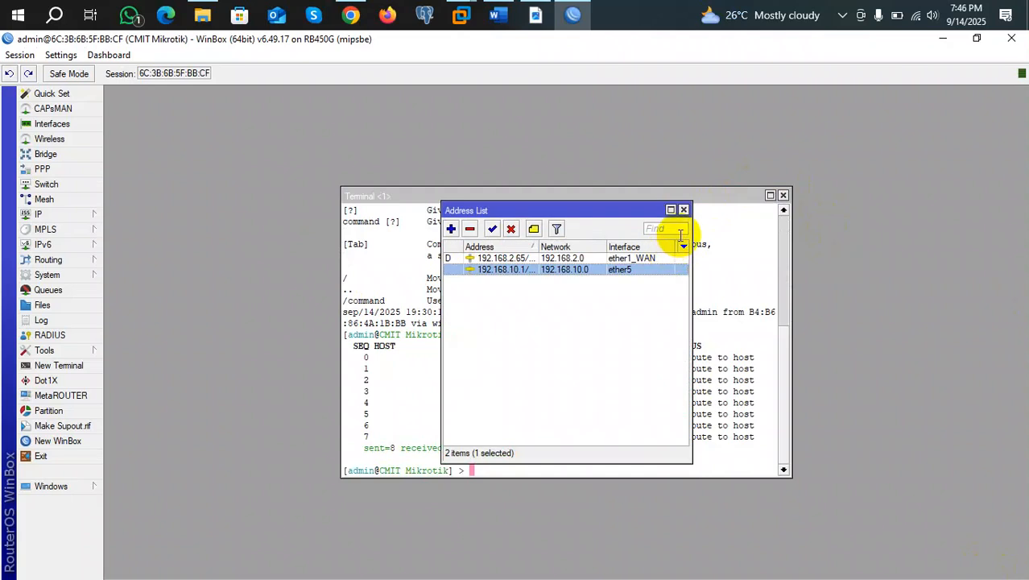
click(64, 215)
click(232, 140)
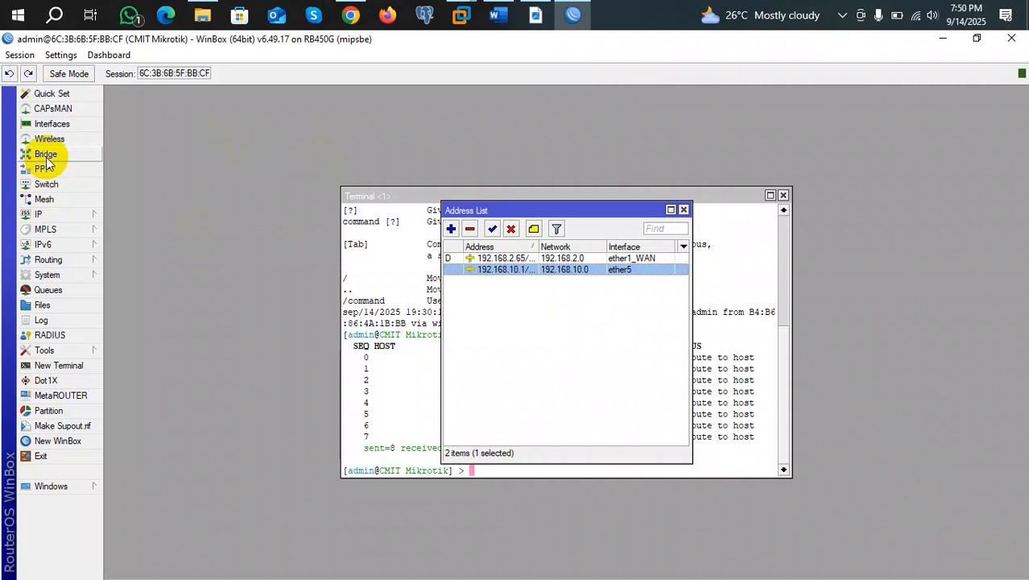
Create a bridge named LAN_Bridge, then bring up its still-empty Ports list.
click(46, 156)
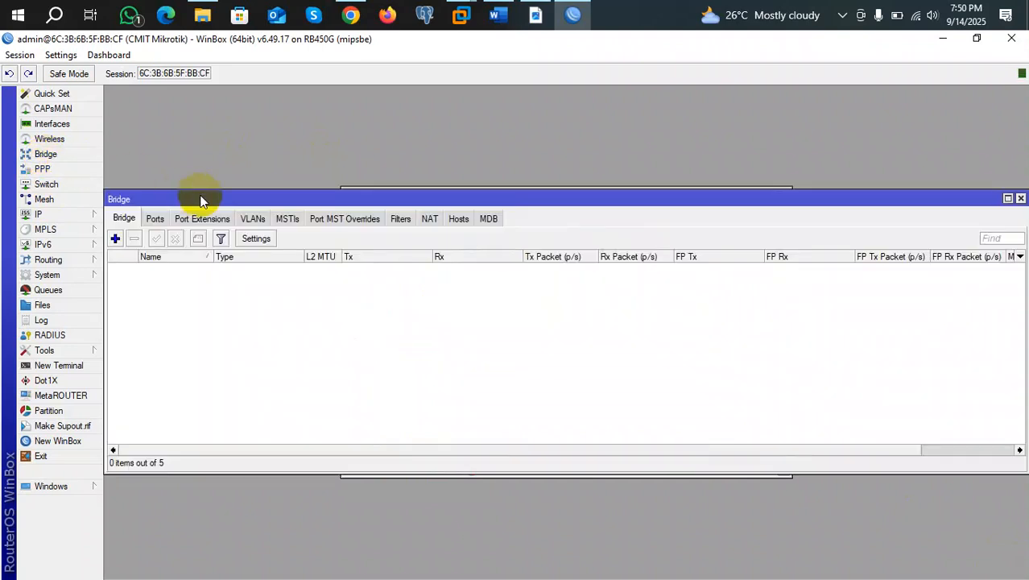
click(116, 238)
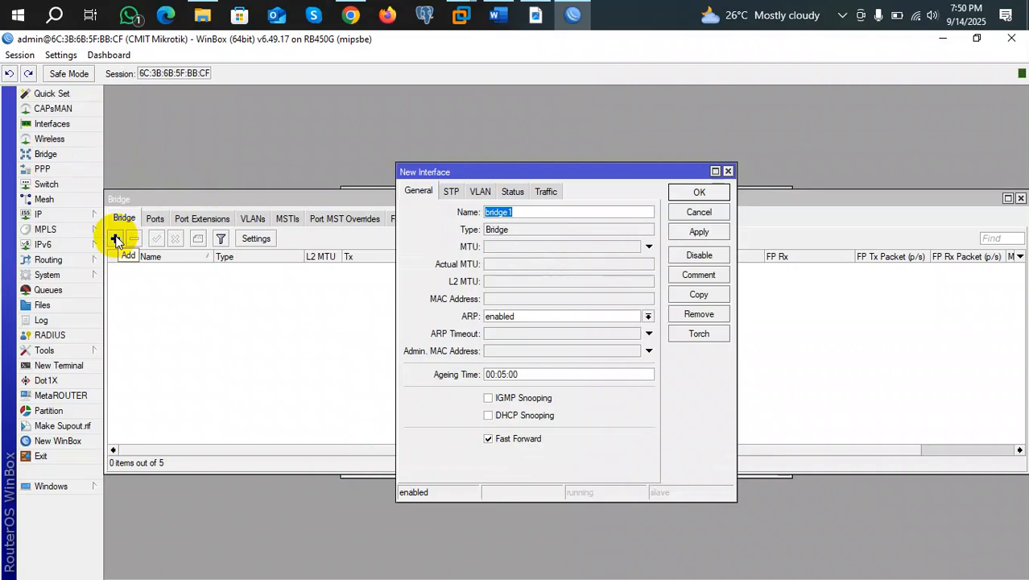
text(L)
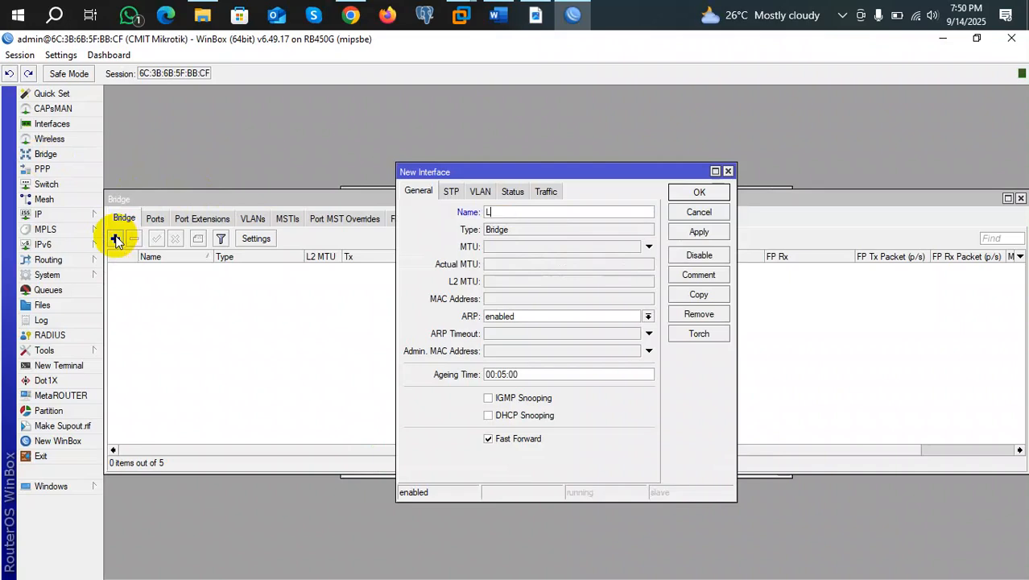
text(AN_Bridge)
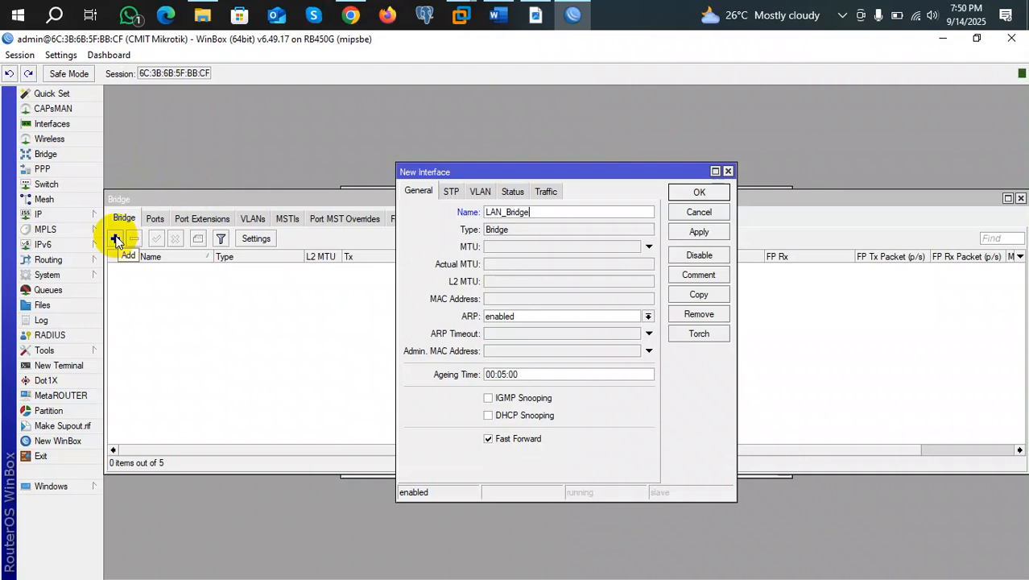
click(718, 231)
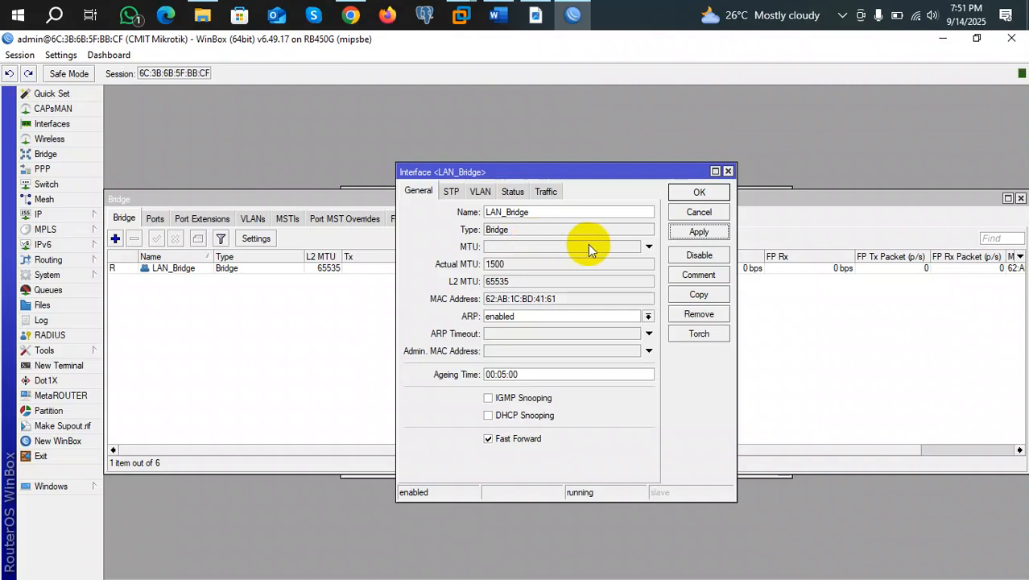
click(699, 194)
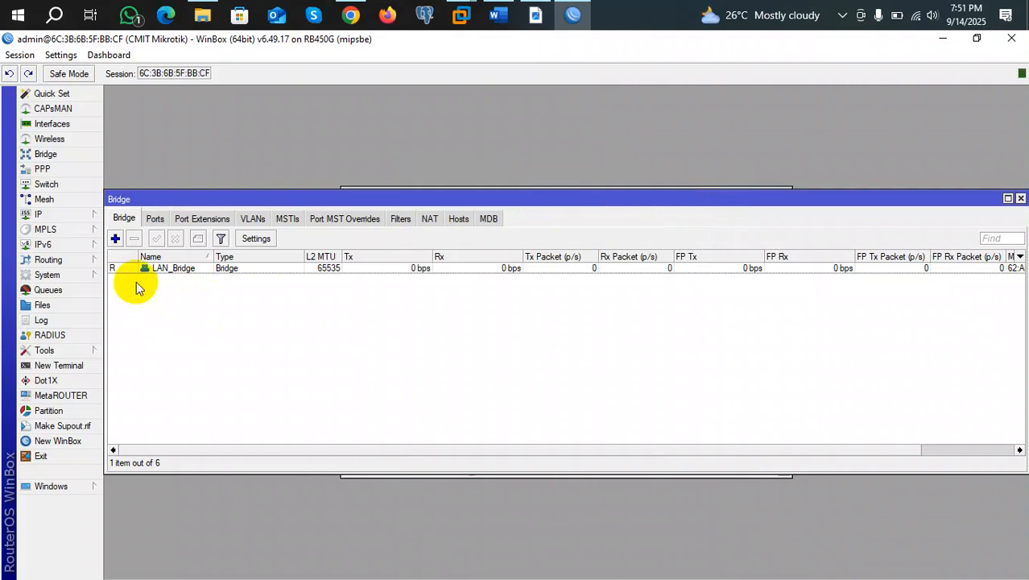
click(185, 270)
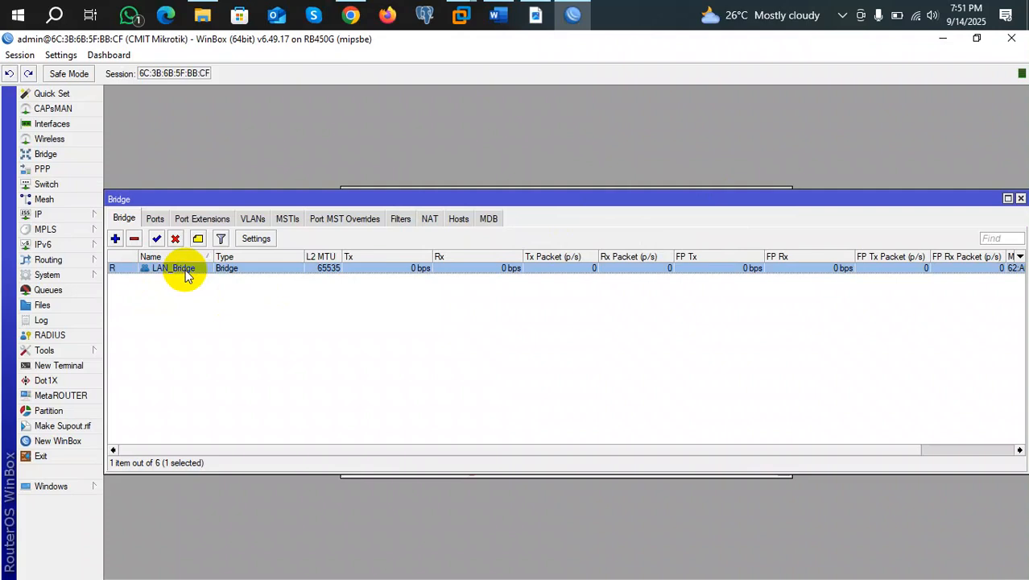
click(156, 220)
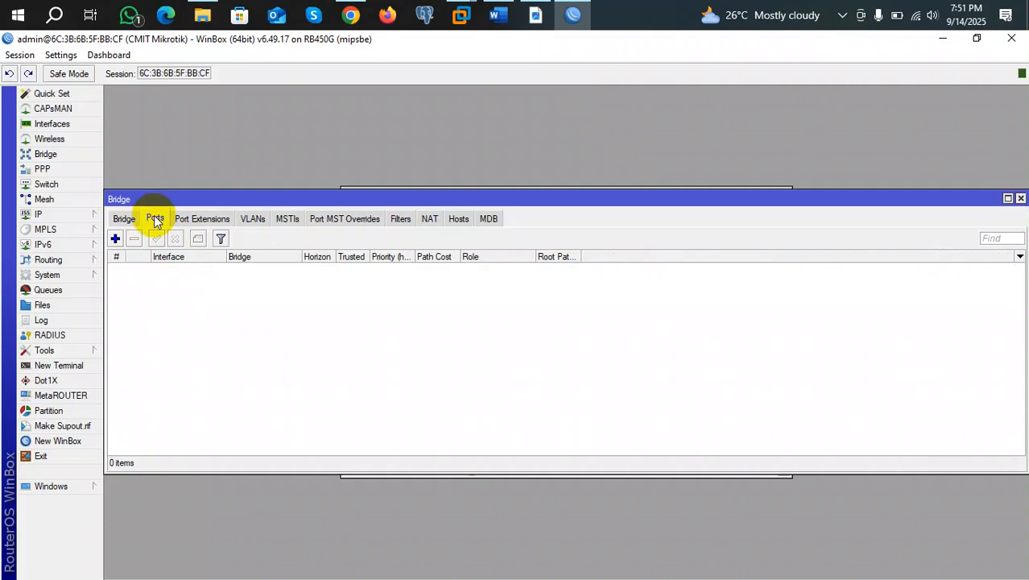
Add ether3 as a port of LAN_Bridge.
click(115, 238)
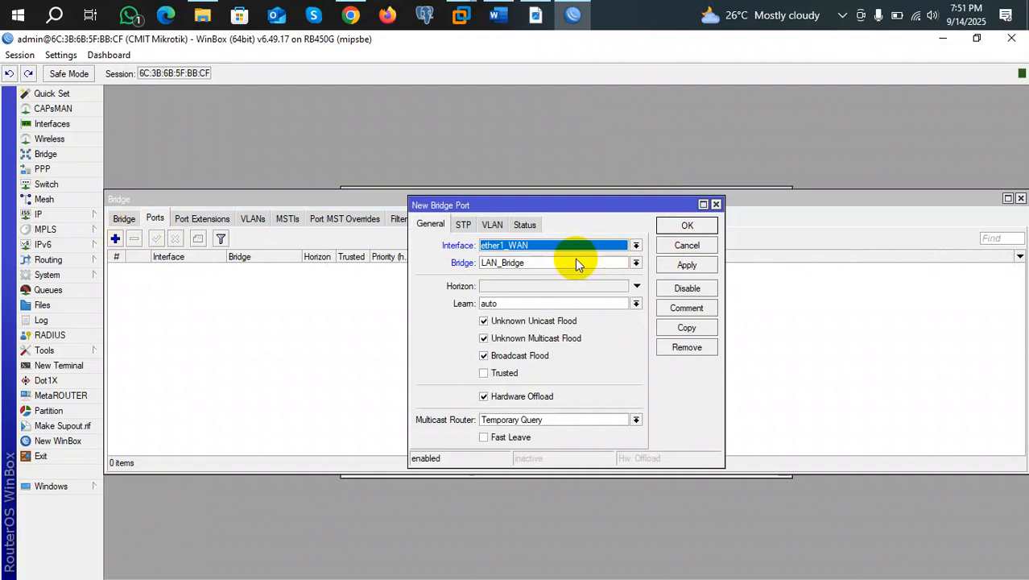
click(636, 248)
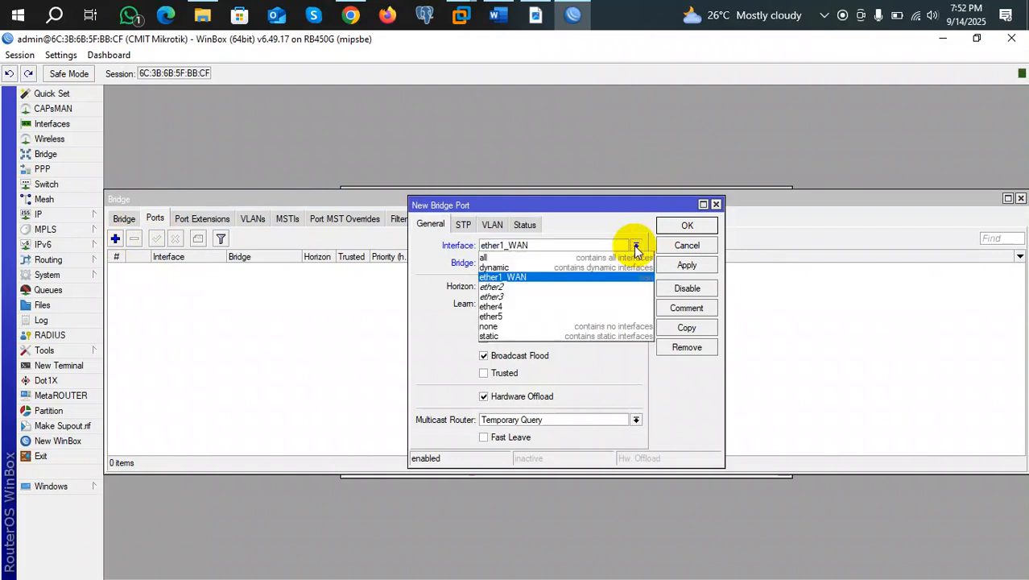
click(500, 297)
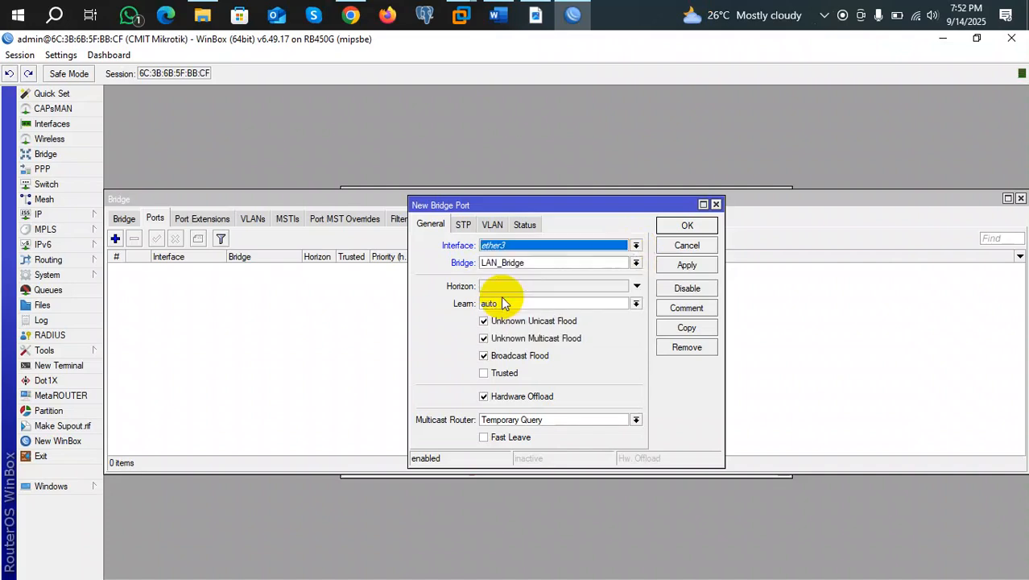
click(671, 269)
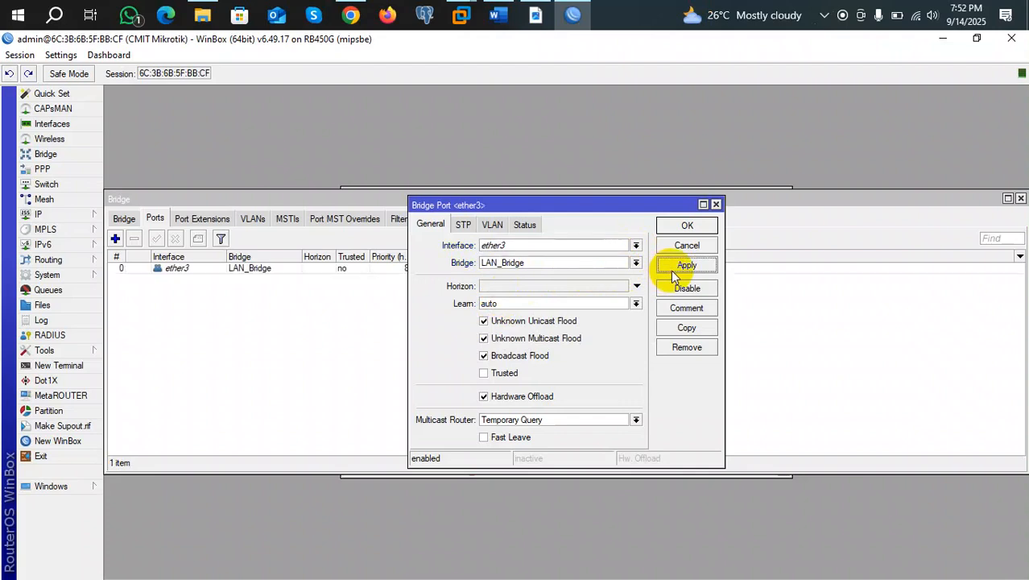
click(685, 229)
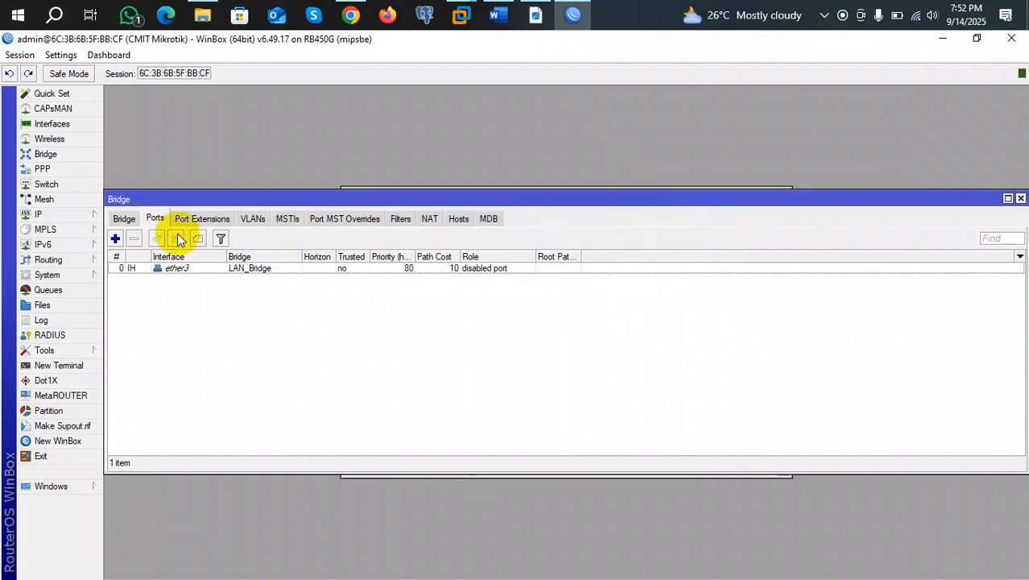
Begin another port with Bridge set to LAN_Bridge, then return to the bridge list.
click(115, 238)
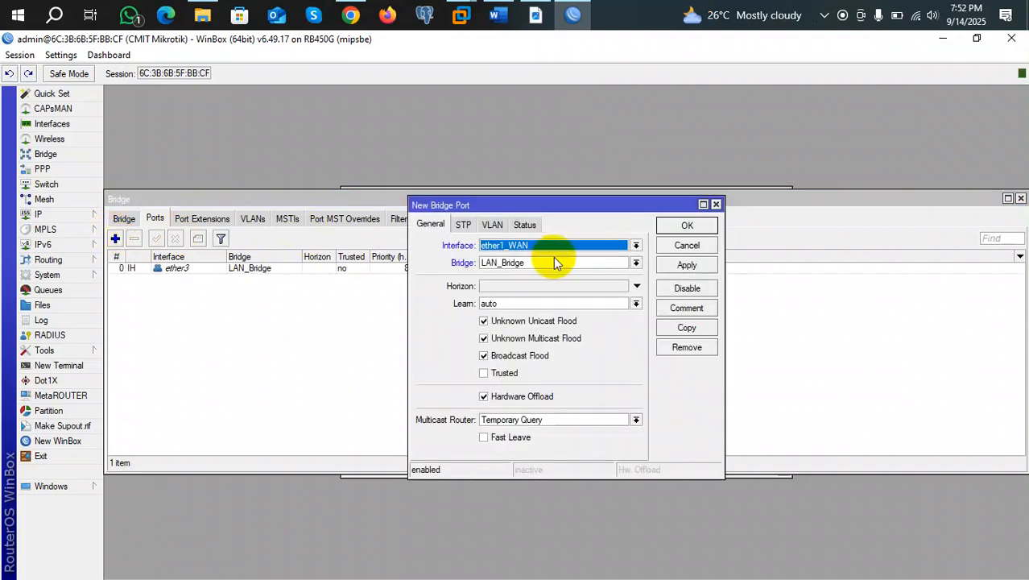
click(636, 264)
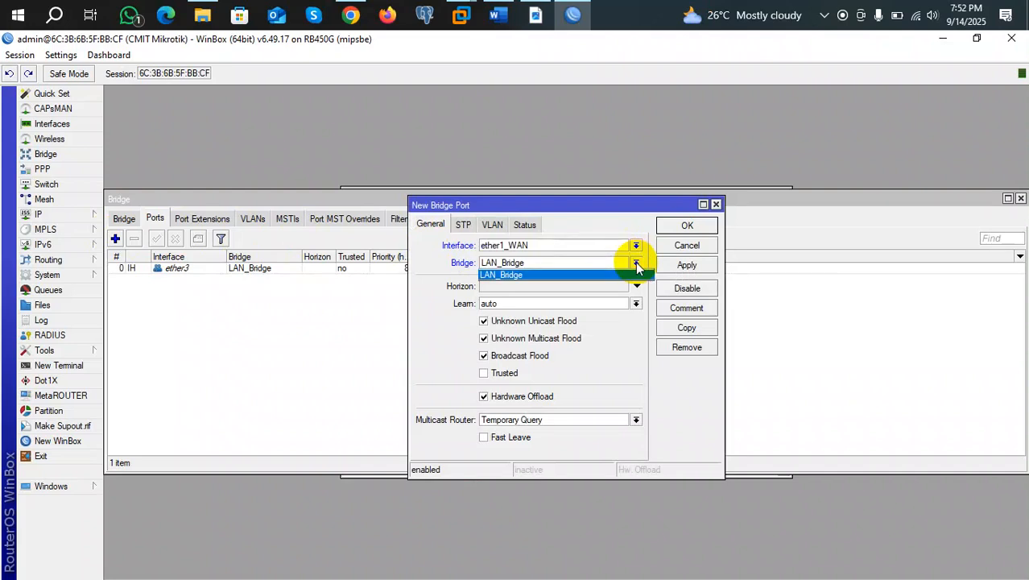
click(349, 314)
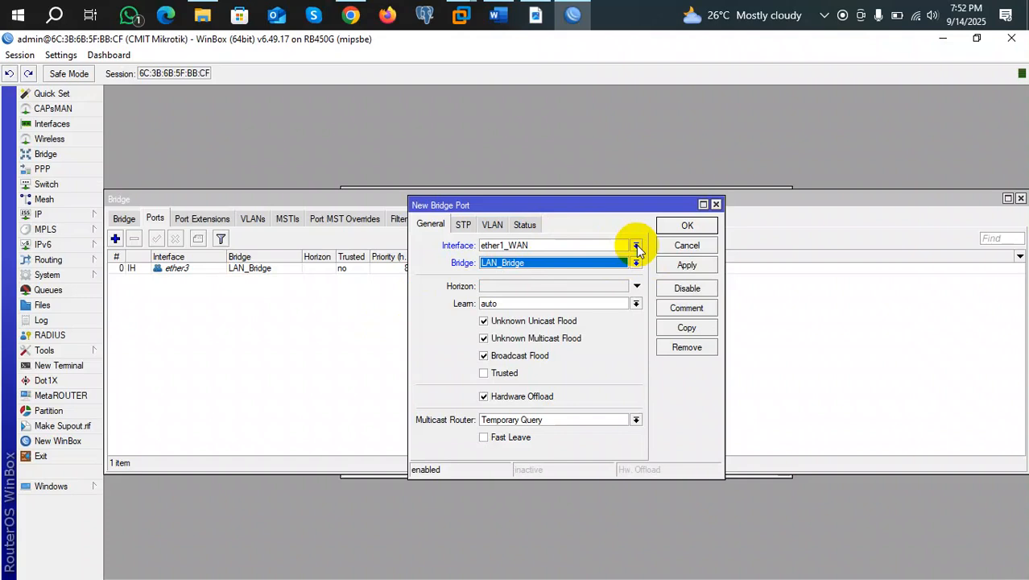
click(123, 219)
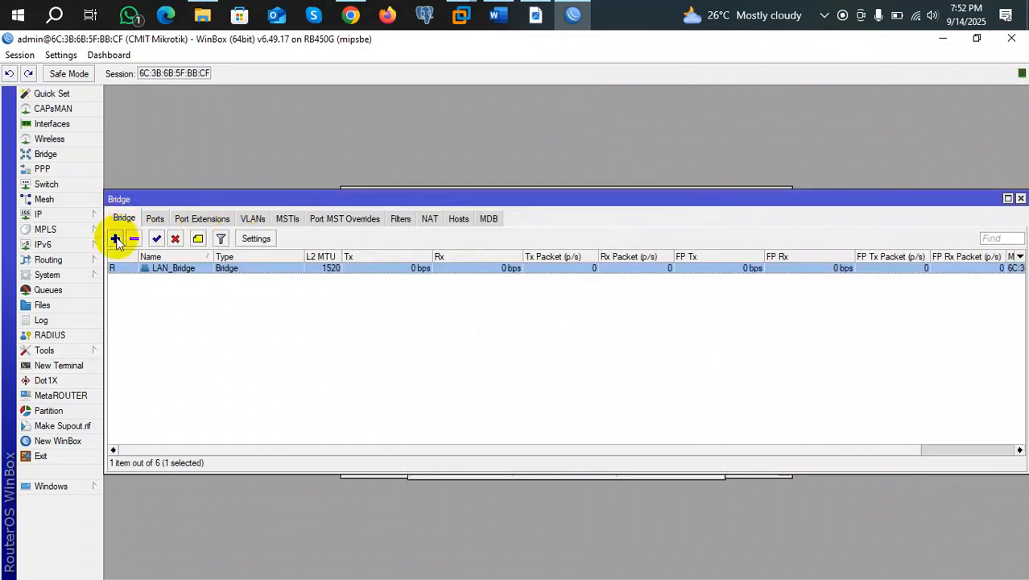
Create a second bridge named WAN-Bridge and select it in the bridge list.
click(116, 239)
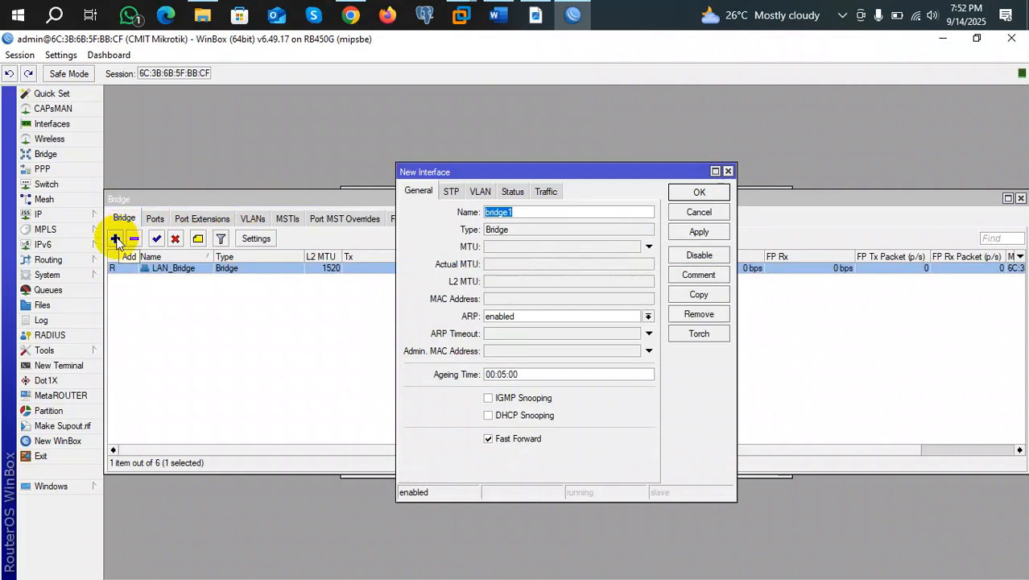
text(WAN-)
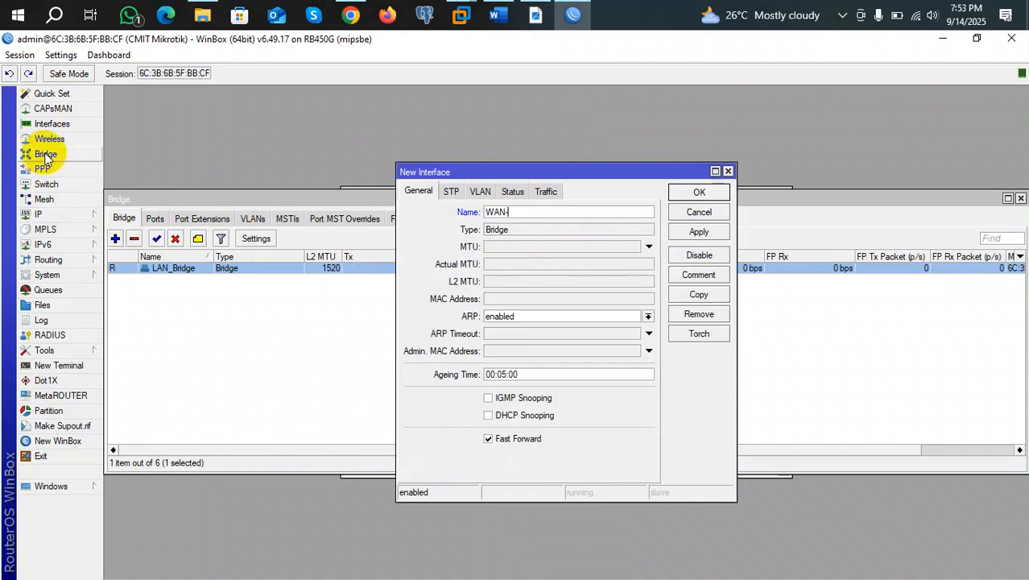
text(Bridge)
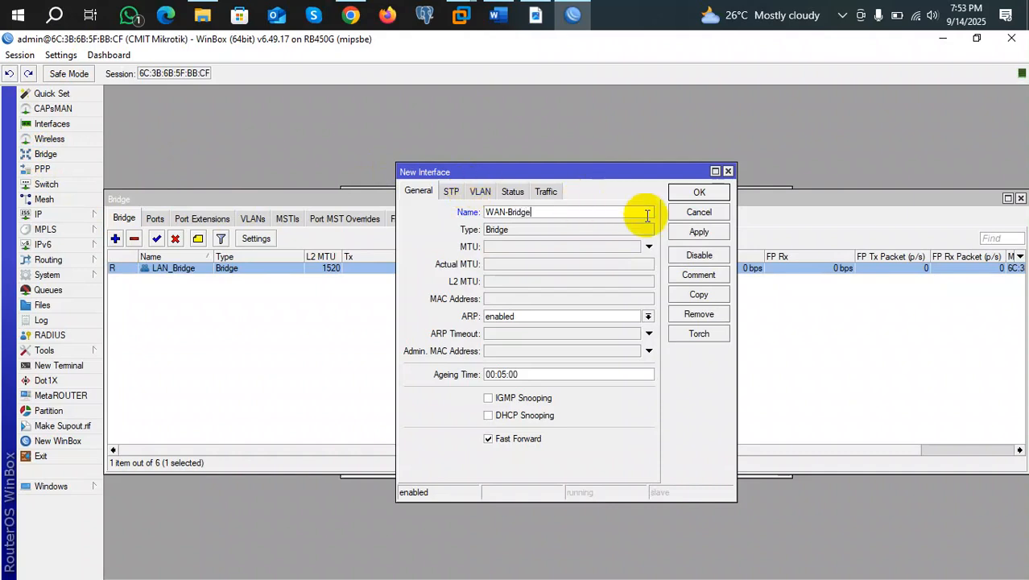
click(682, 234)
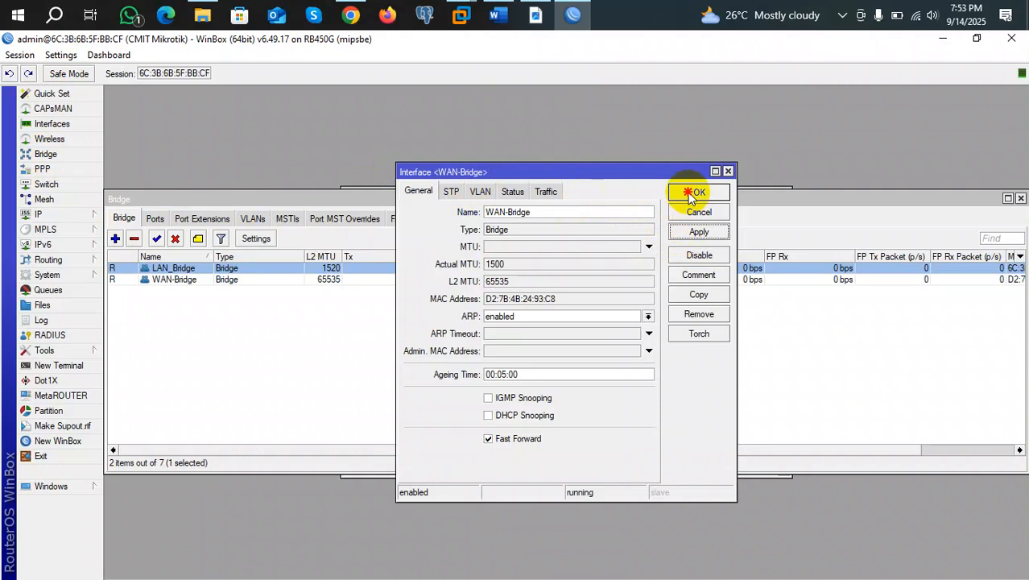
click(690, 194)
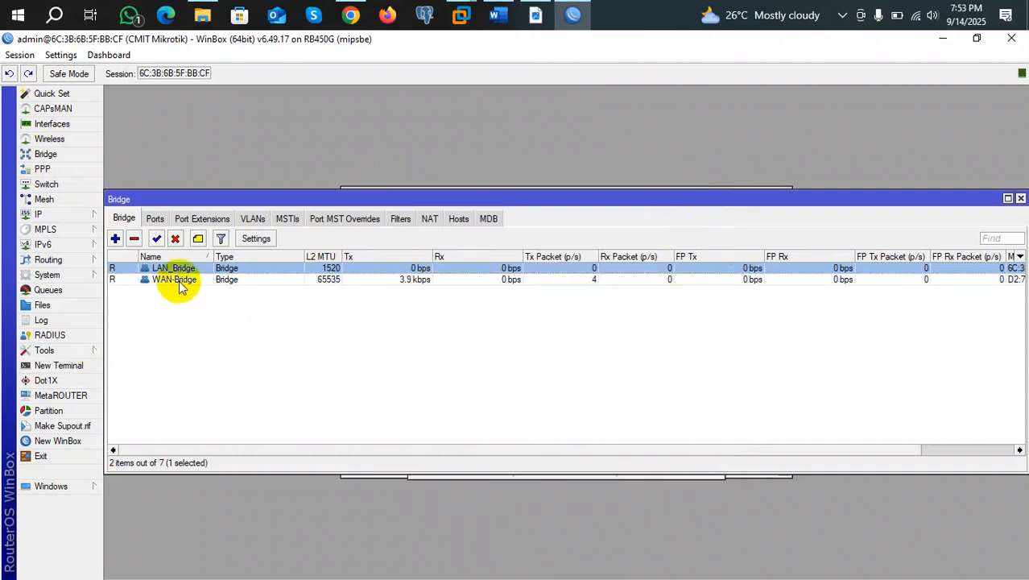
click(179, 281)
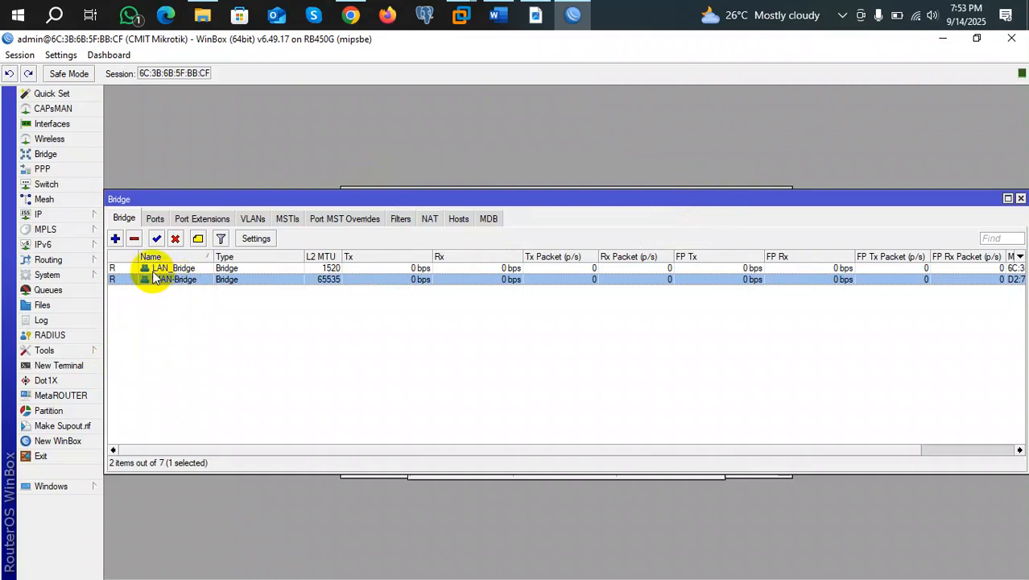
Add a third bridge named Loopback and open its properties.
click(116, 239)
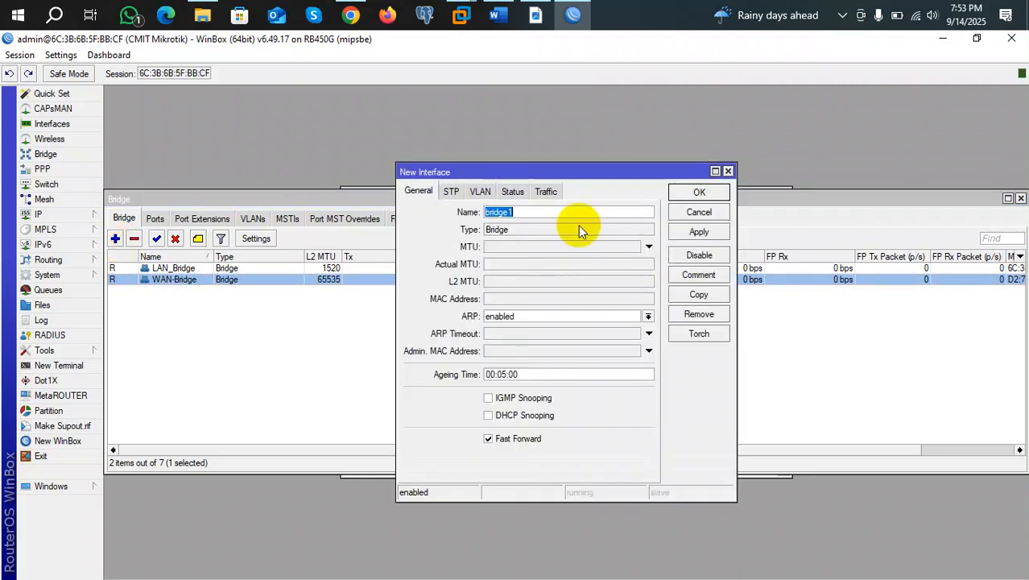
text(L)
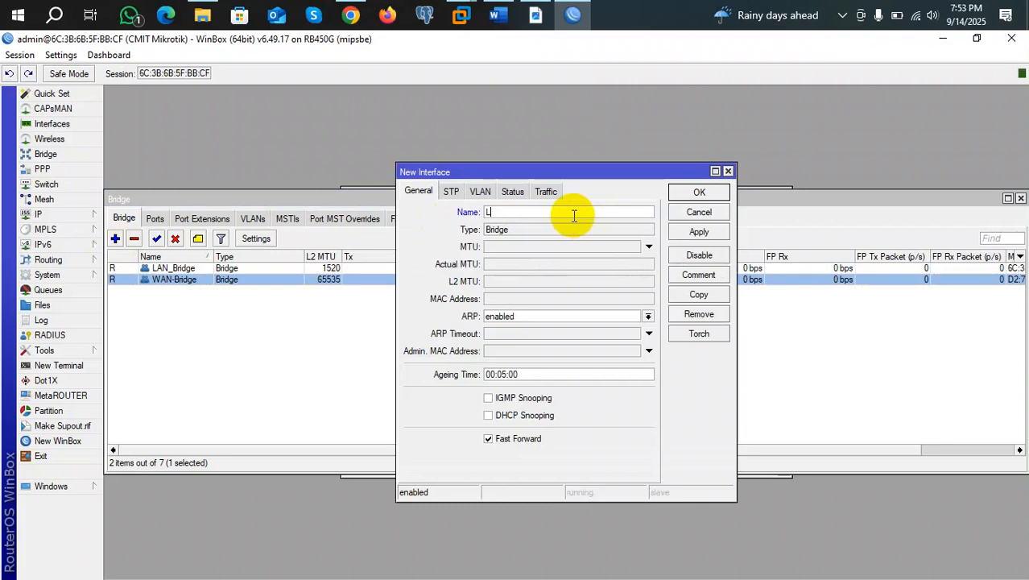
text(oopback)
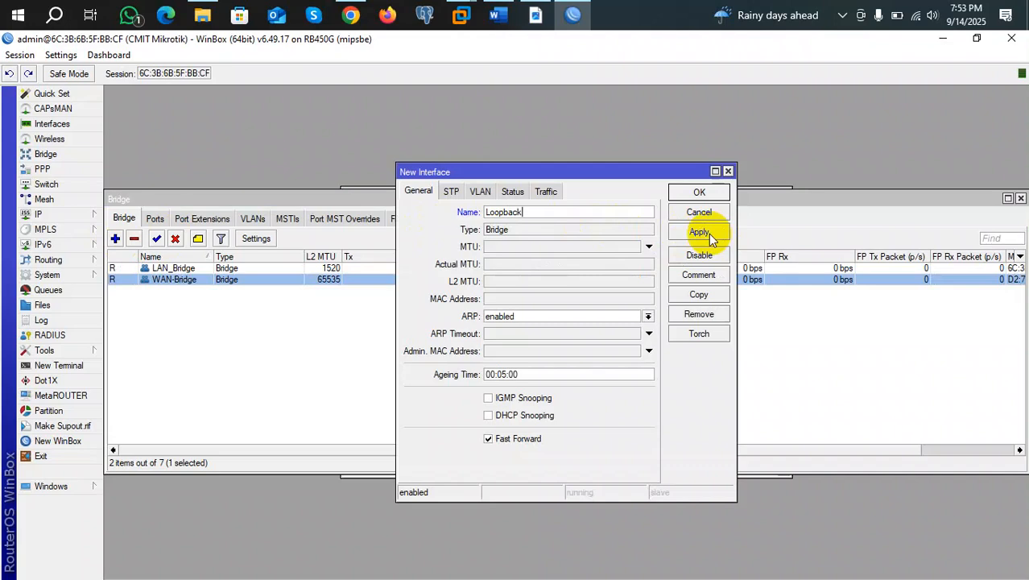
click(708, 233)
click(700, 192)
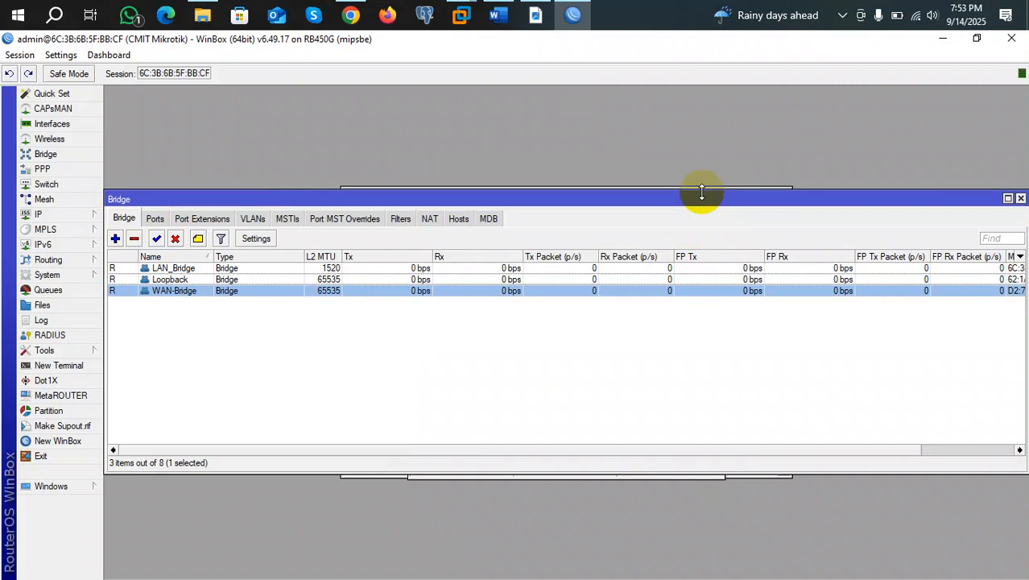
click(271, 281)
double_click(271, 281)
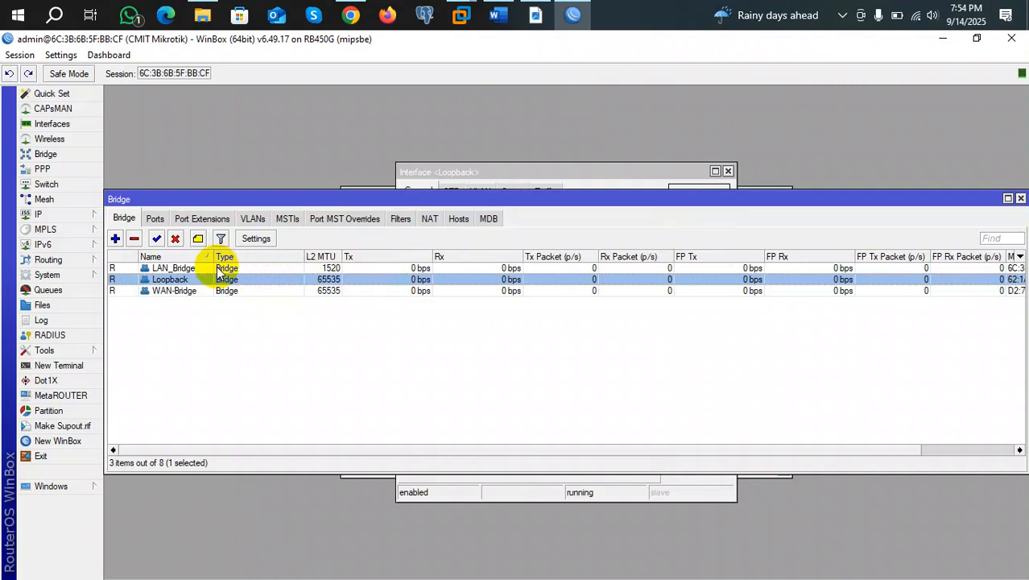
click(47, 218)
click(137, 223)
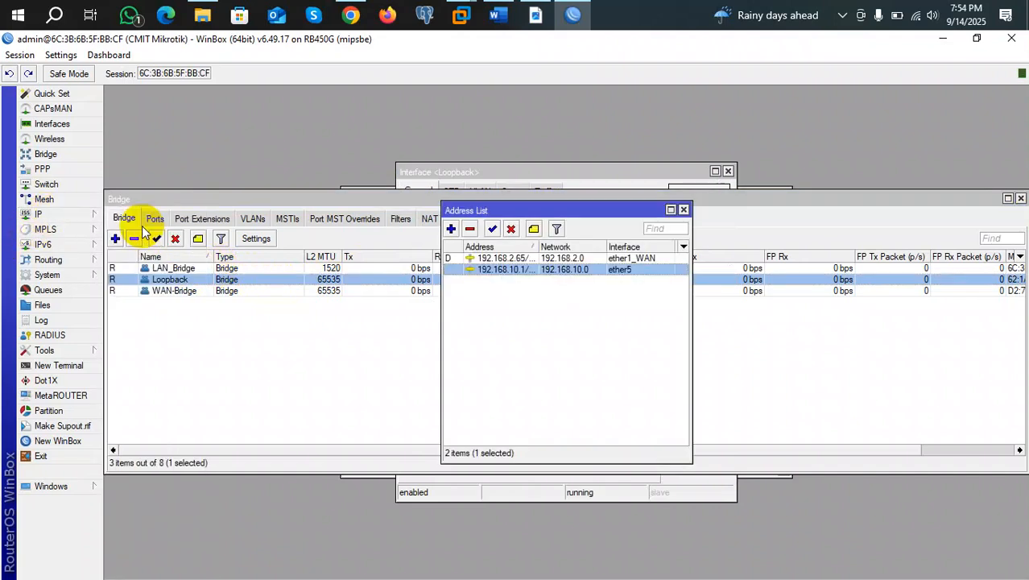
double_click(593, 269)
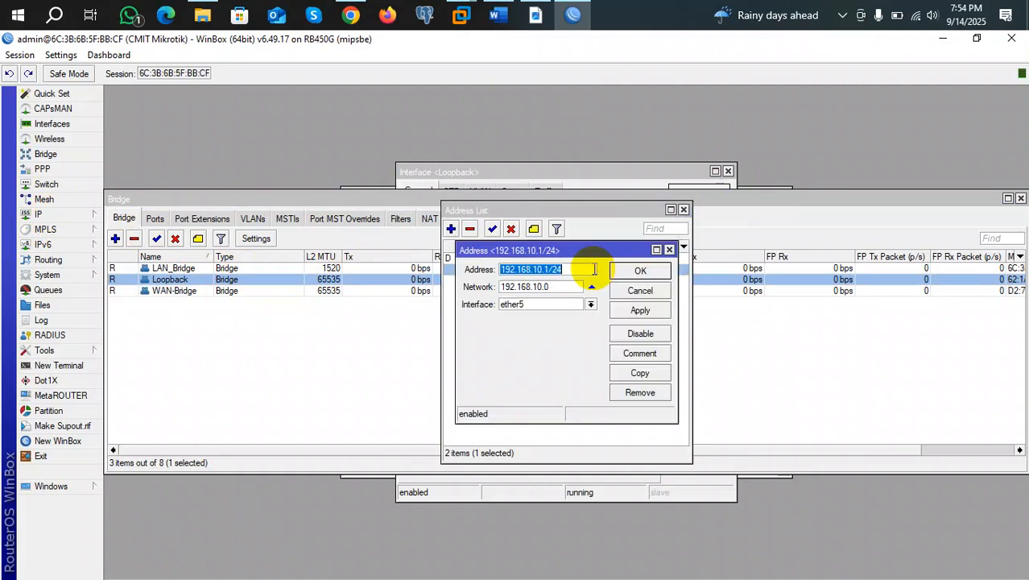
click(591, 304)
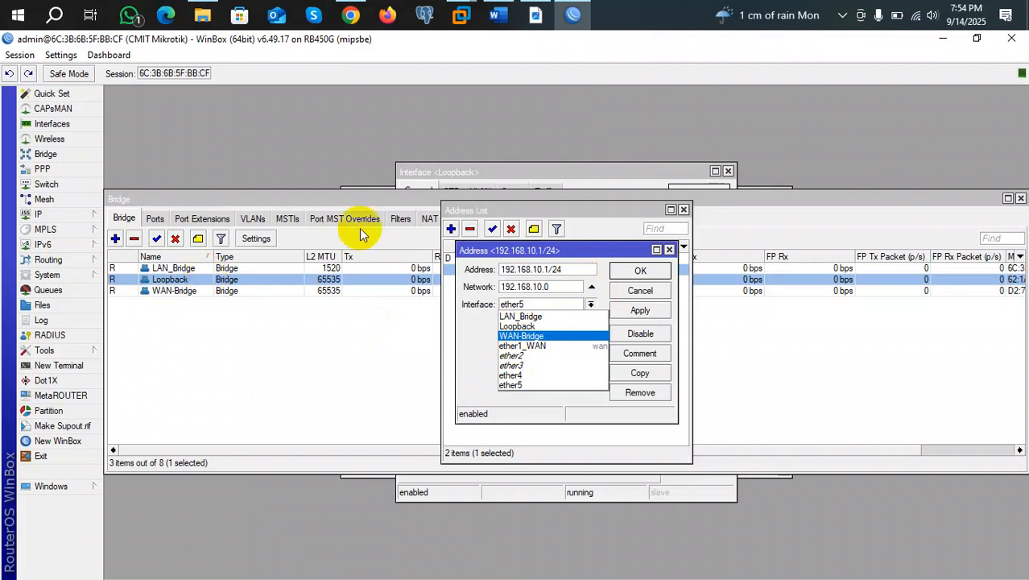
click(669, 251)
click(670, 251)
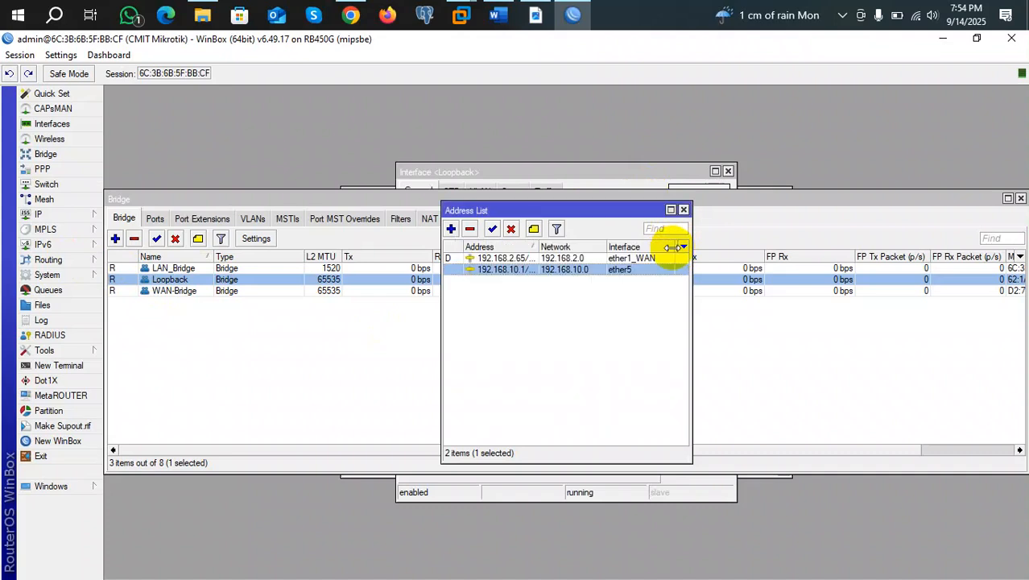
click(683, 209)
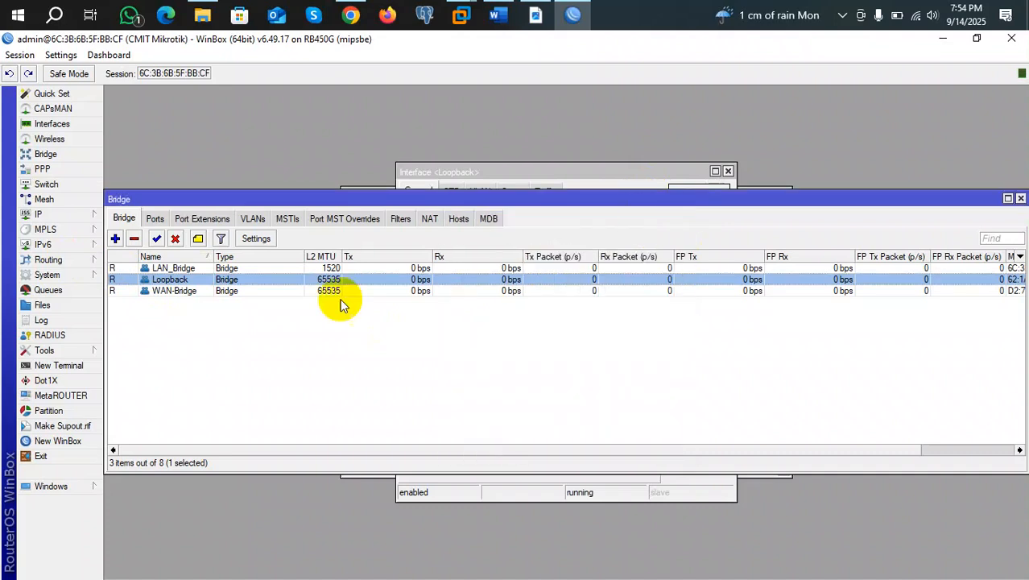
Review the LAN_Bridge and Loopback properties, then remove WAN-Bridge.
double_click(167, 269)
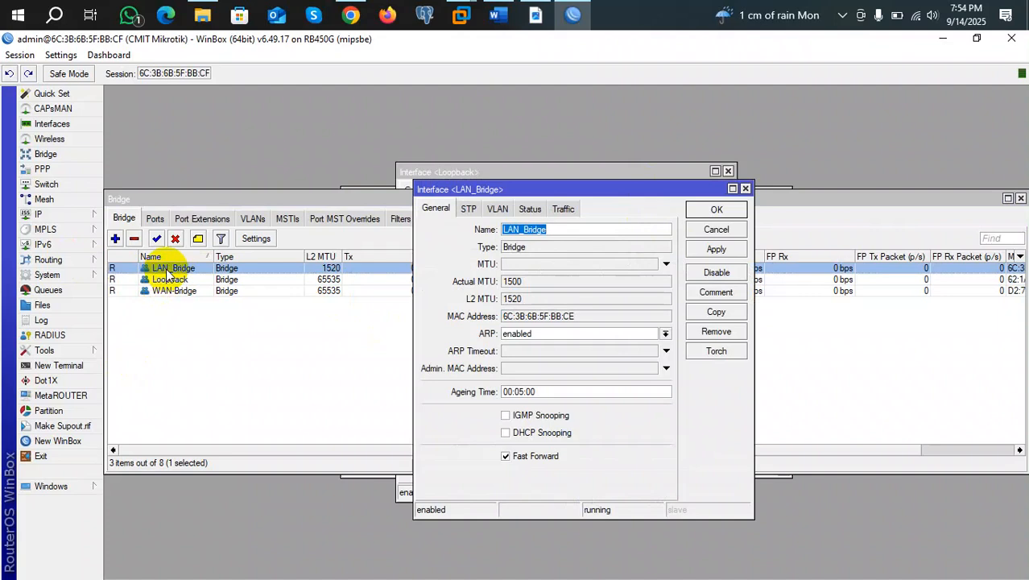
click(745, 188)
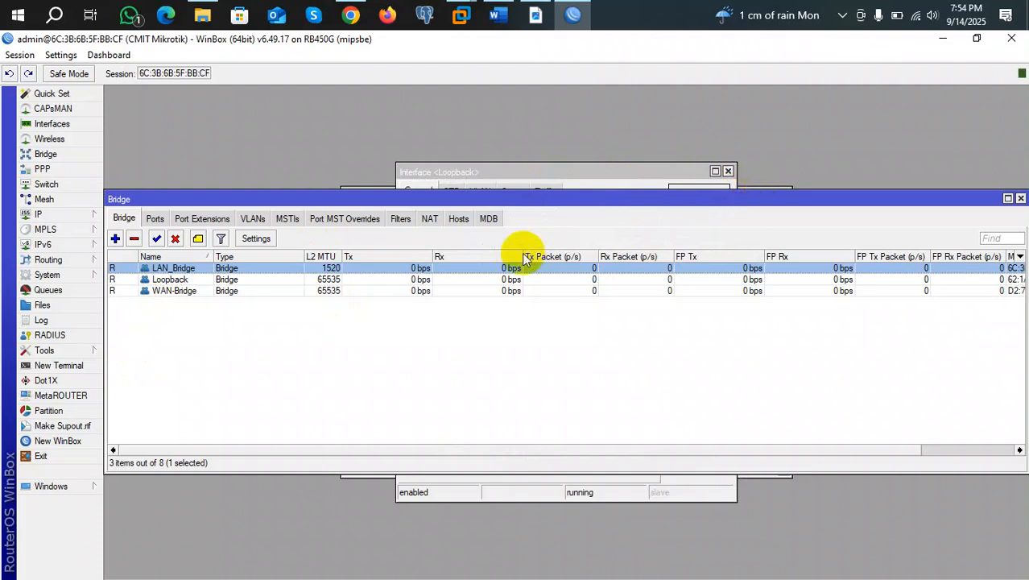
click(163, 280)
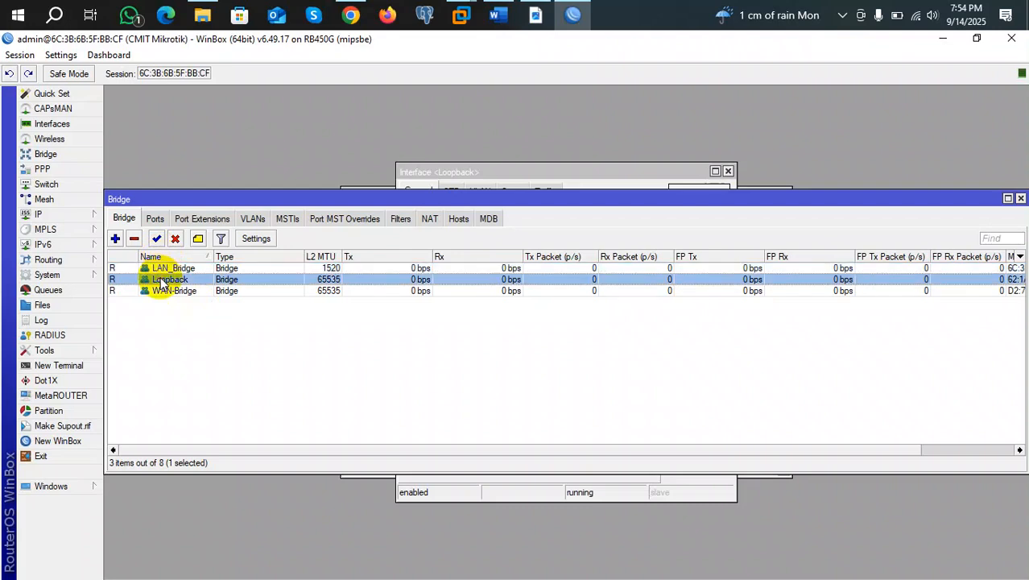
double_click(164, 280)
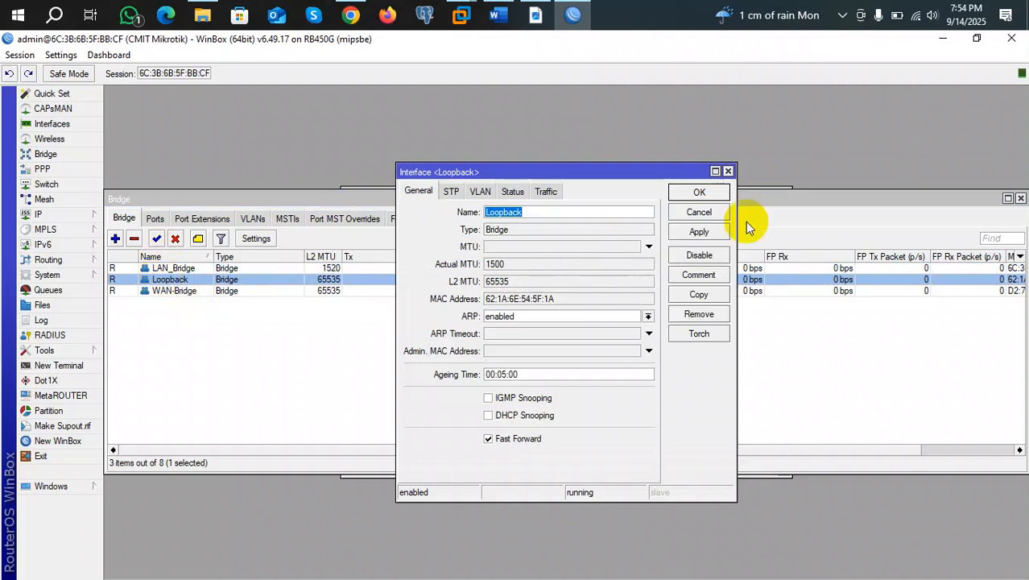
click(728, 172)
click(128, 291)
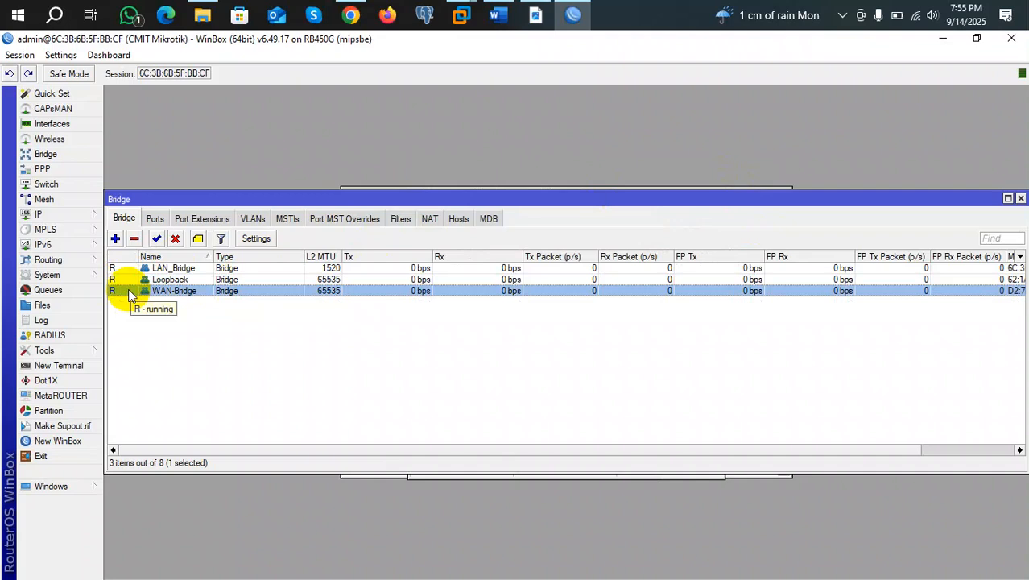
click(134, 239)
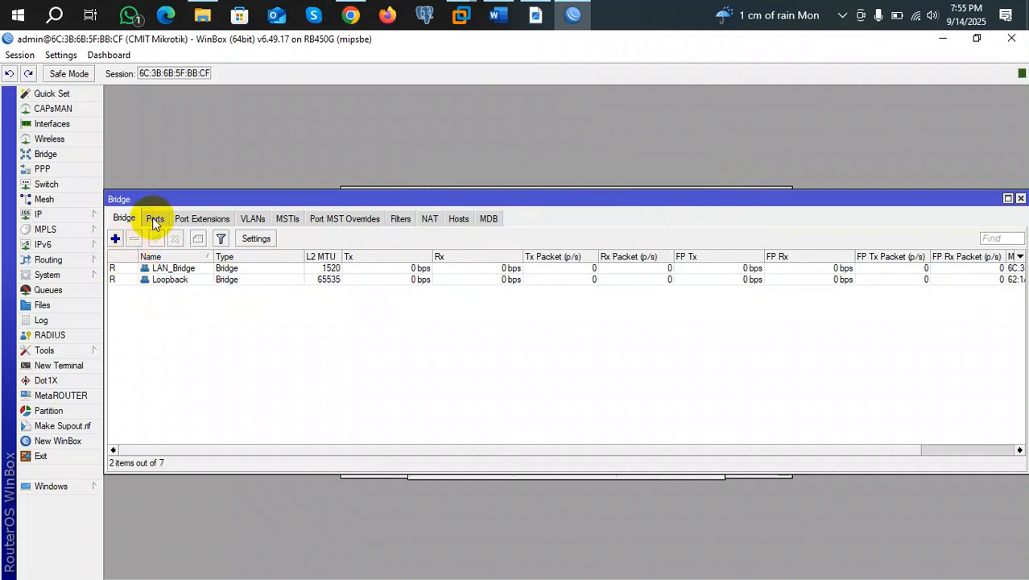
Add ether4 as a LAN_Bridge port, then start another port entry.
click(154, 219)
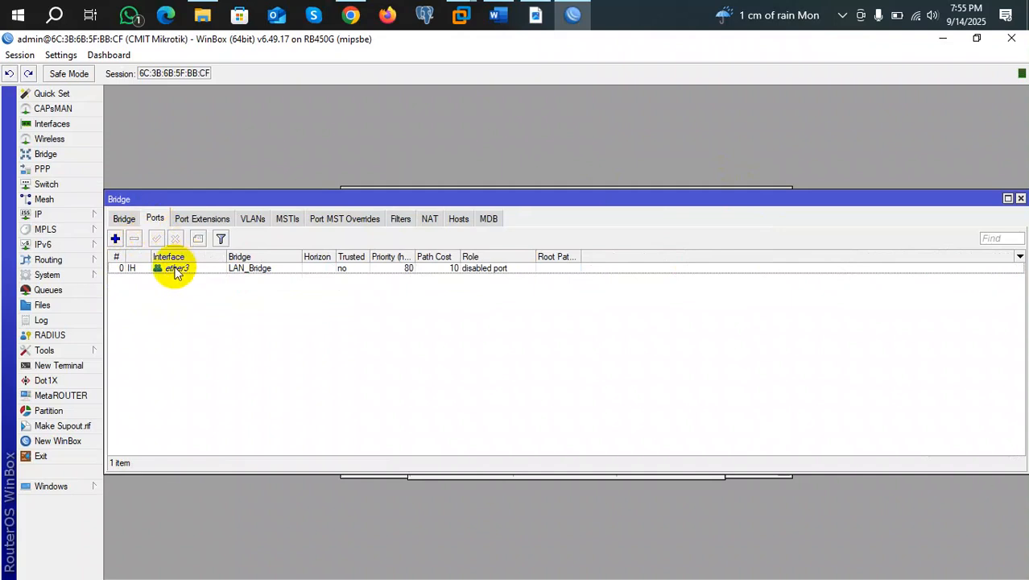
click(115, 239)
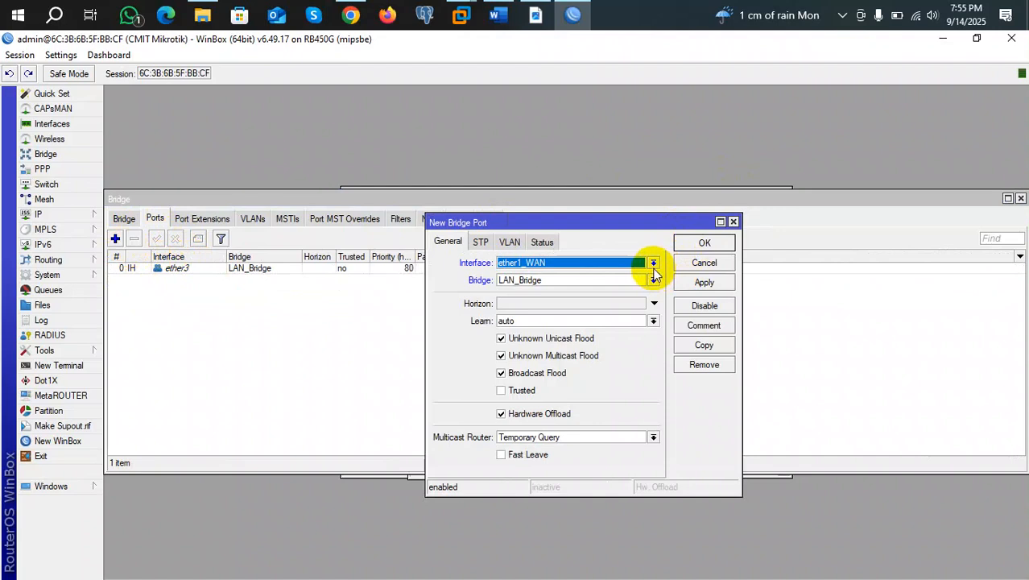
click(653, 264)
click(546, 330)
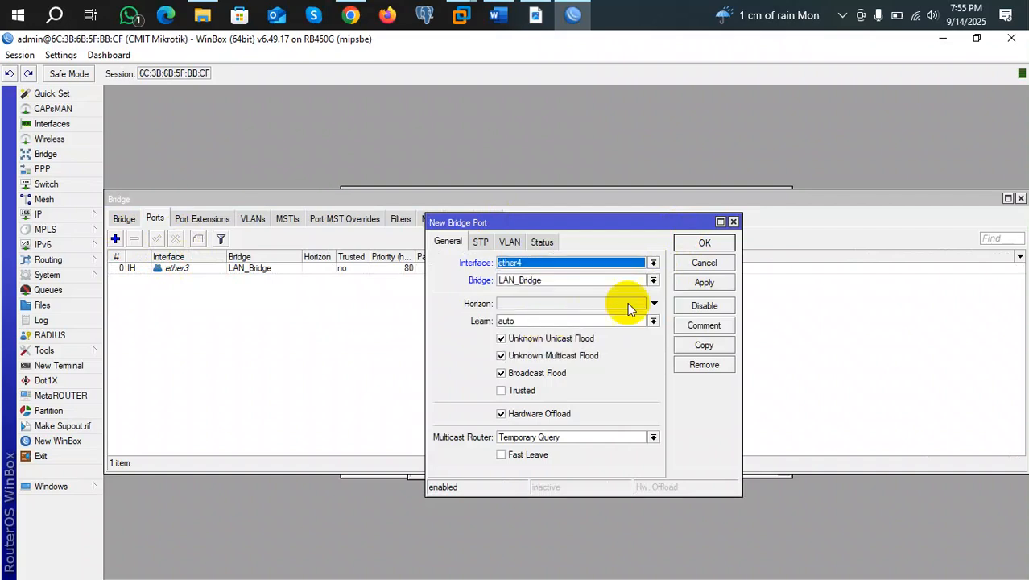
click(705, 284)
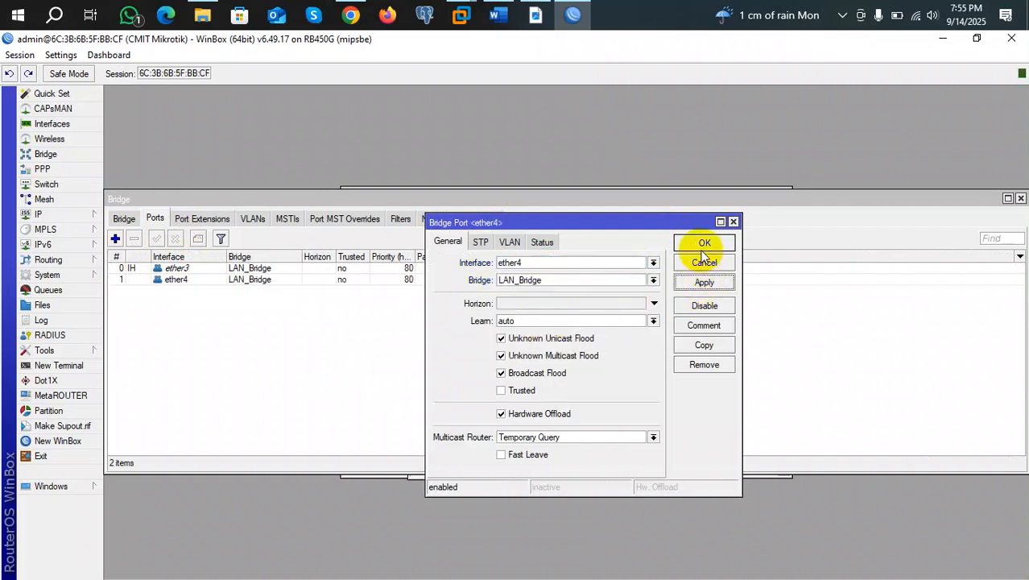
click(709, 242)
click(115, 238)
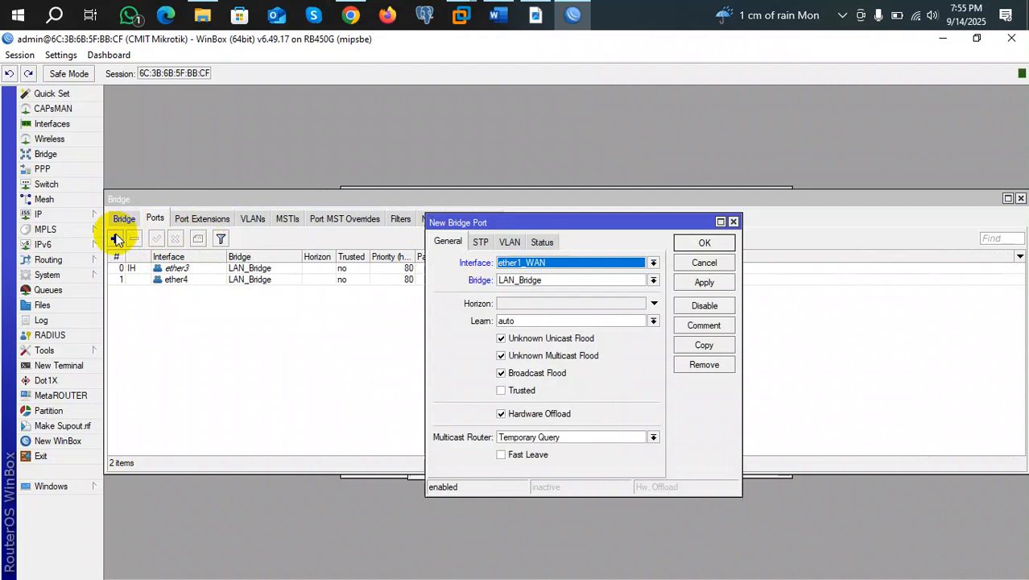
click(513, 265)
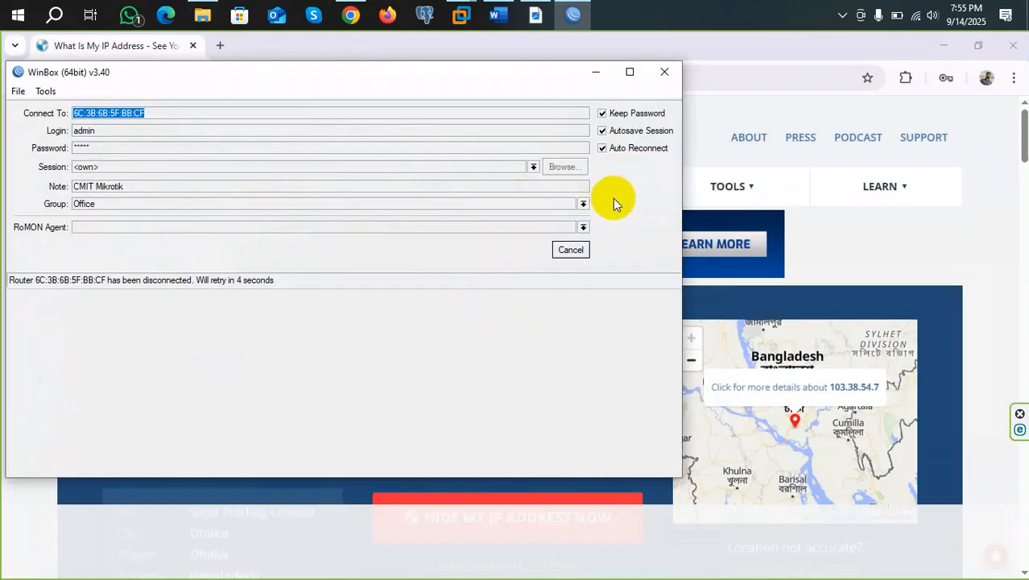
Cancel the auto-reconnect and log back into the router from the Neighbors list.
click(571, 251)
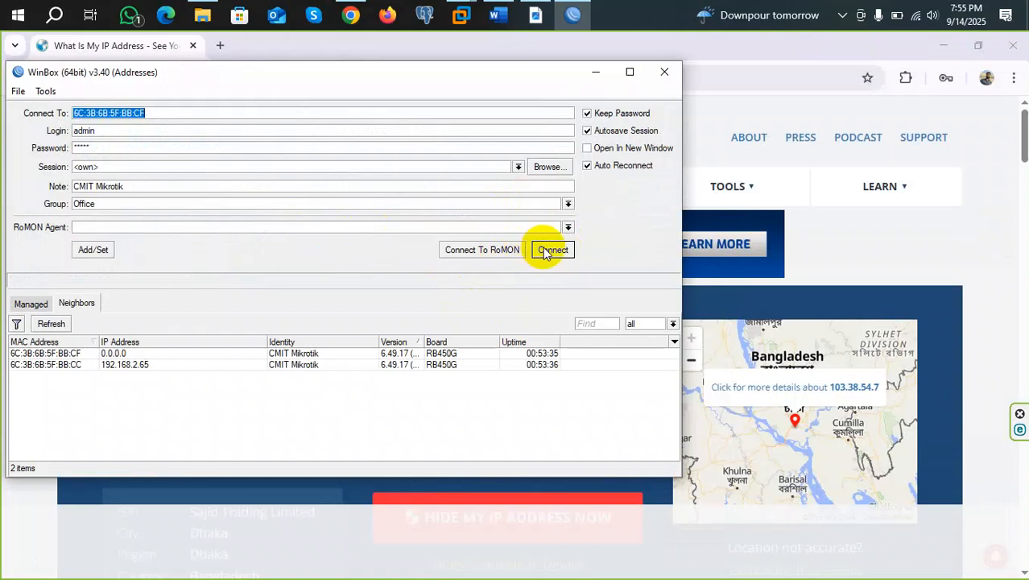
click(42, 355)
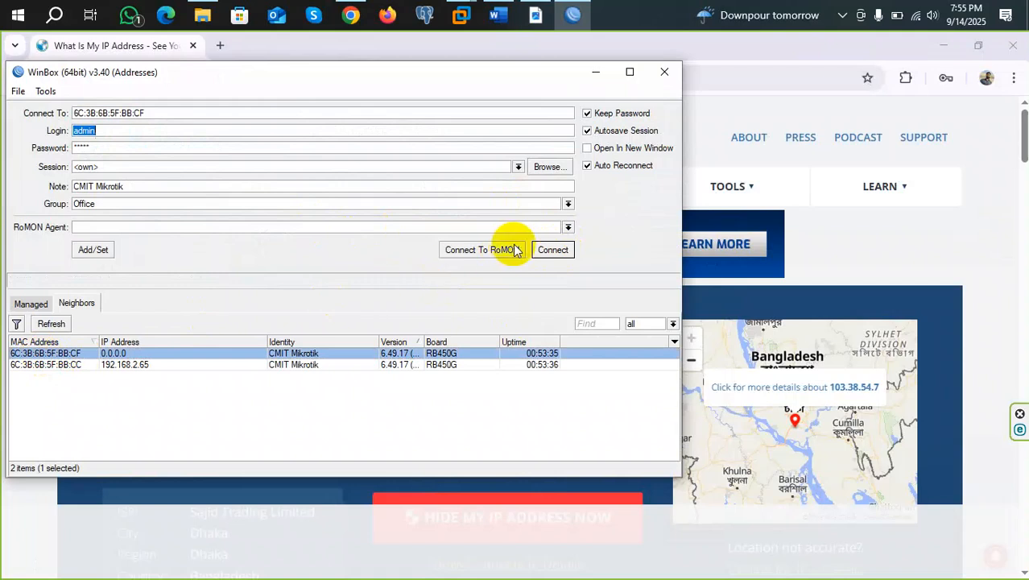
click(551, 251)
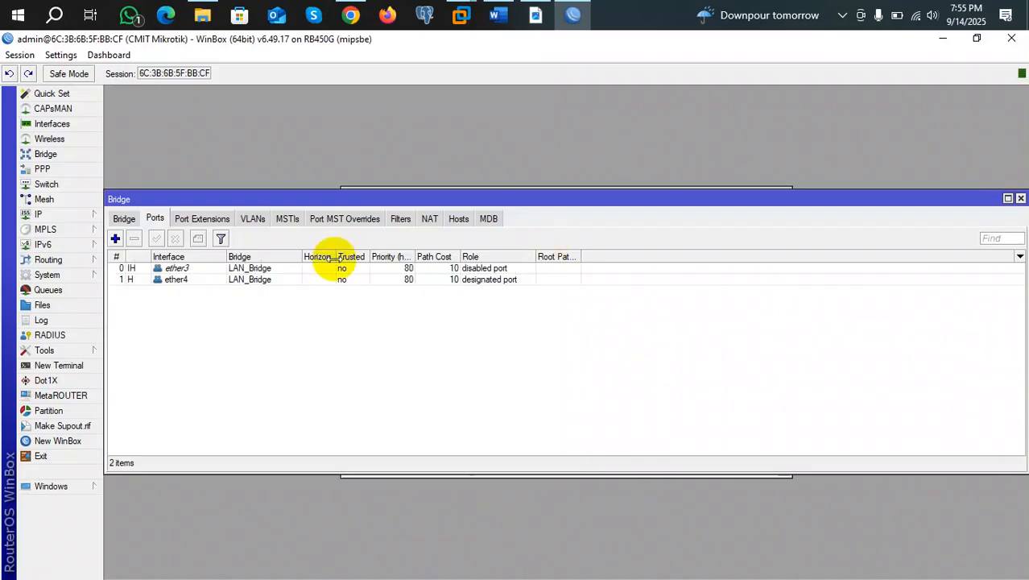
Add ether5 as a third port of LAN_Bridge.
click(115, 238)
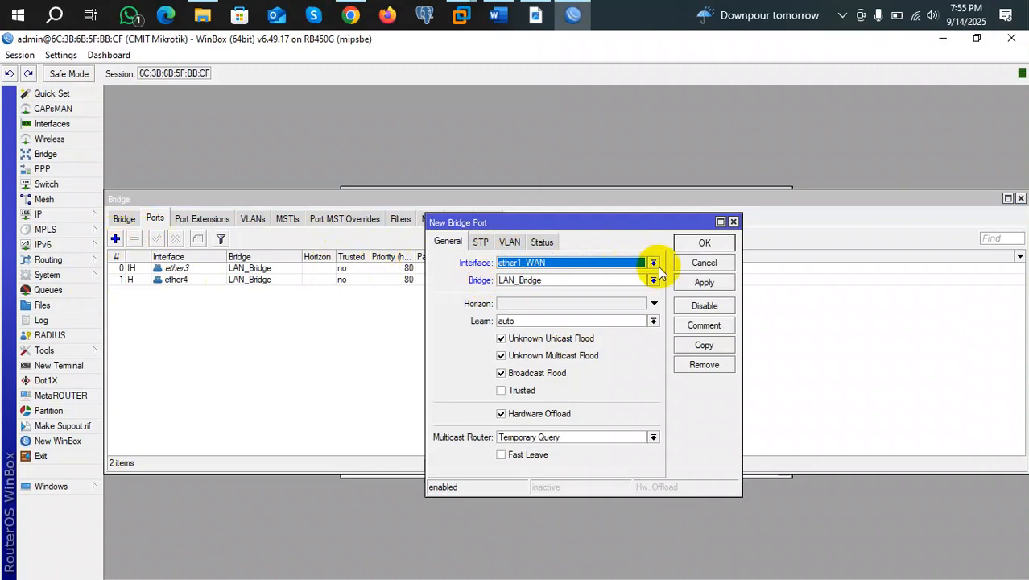
click(654, 264)
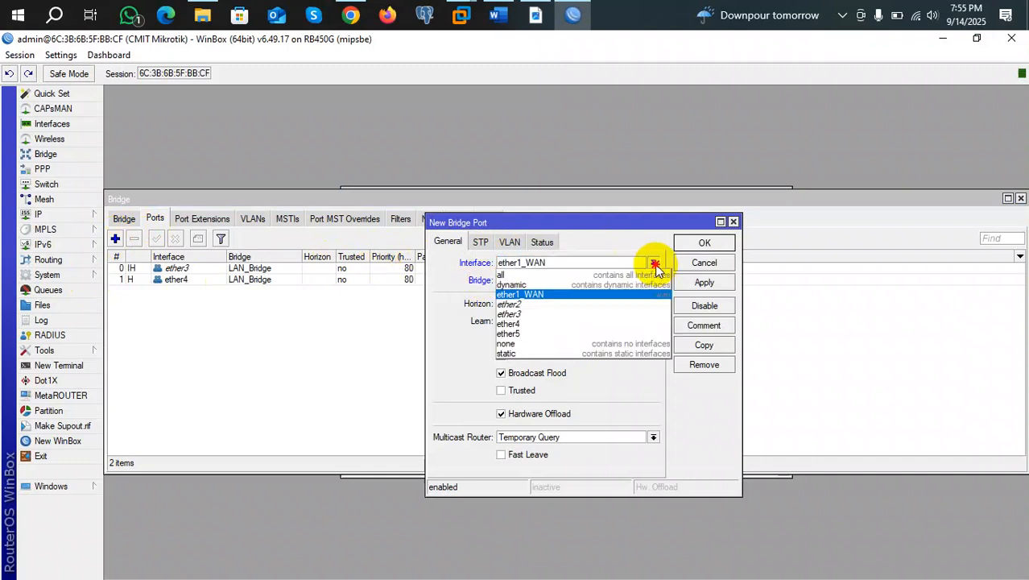
click(544, 334)
click(692, 248)
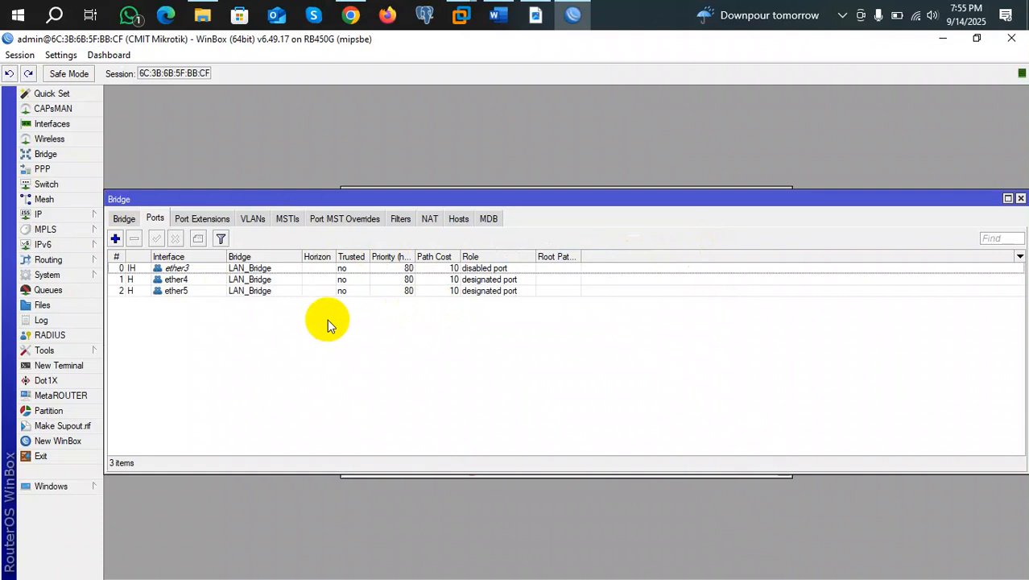
Start another bridge port, check its Bridge choices, and cancel without saving.
click(116, 239)
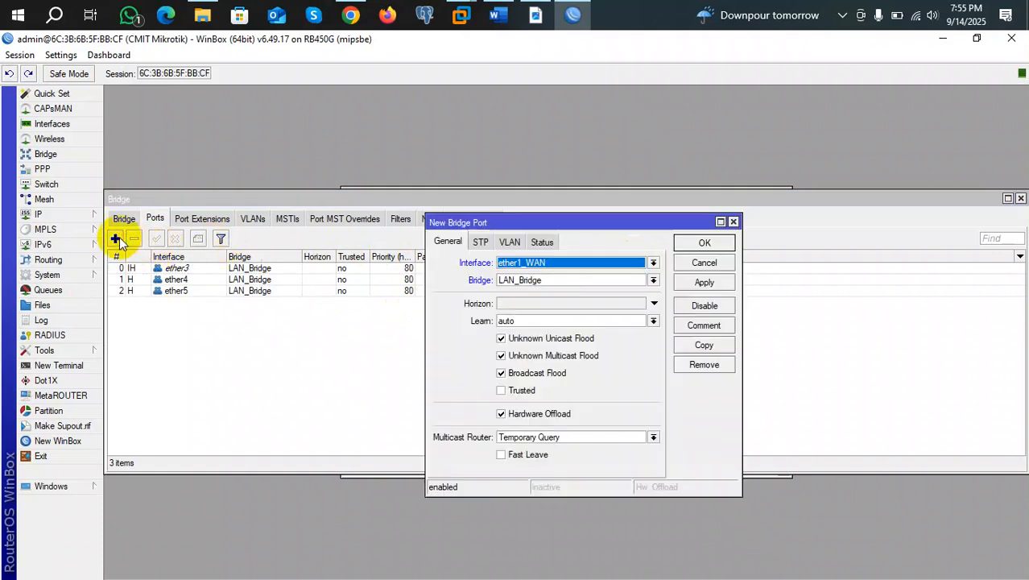
click(653, 280)
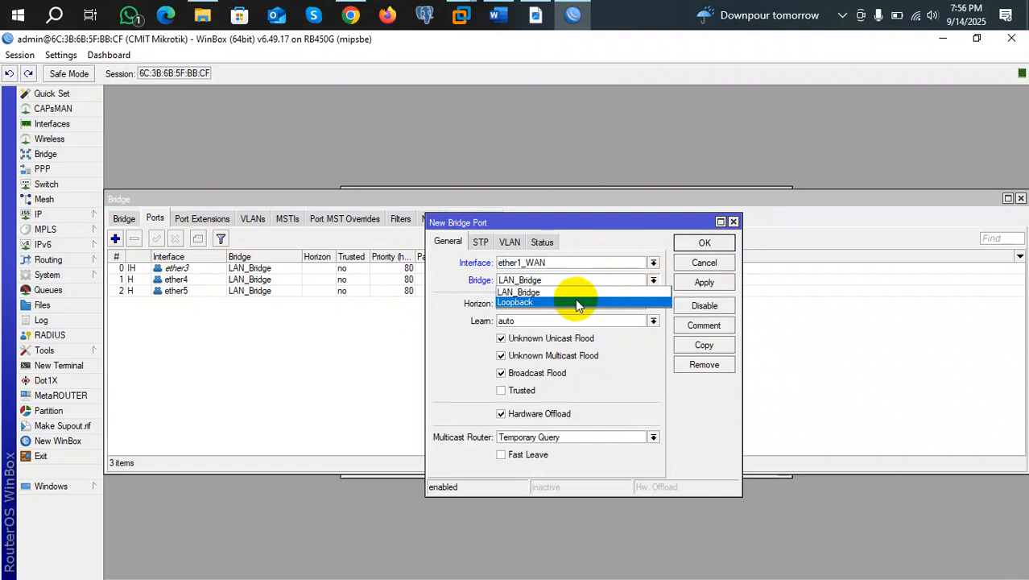
click(232, 355)
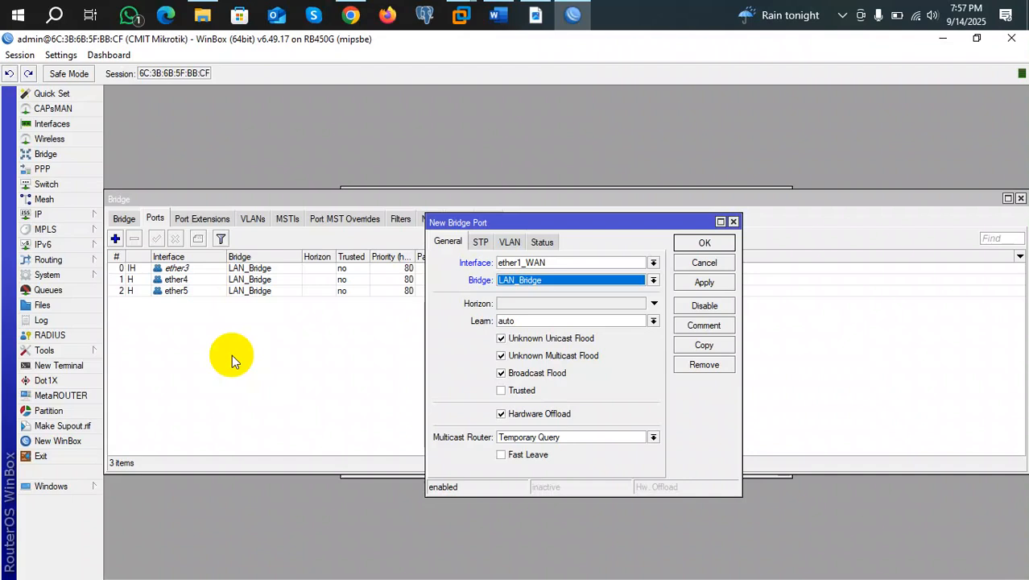
click(733, 222)
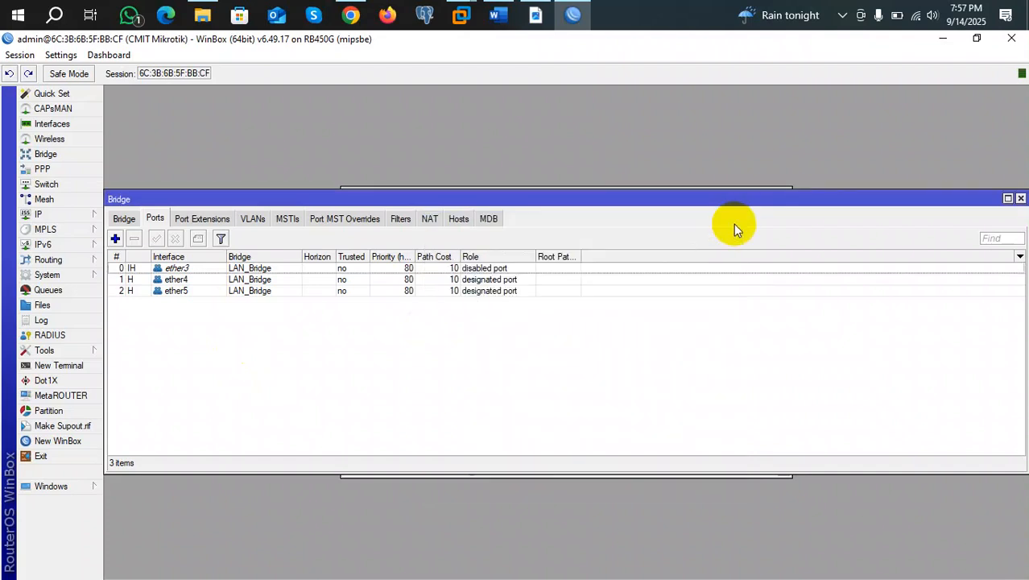
Browse the Bridge, Ports and Port Extensions lists, then close the Bridge window.
click(121, 218)
click(153, 216)
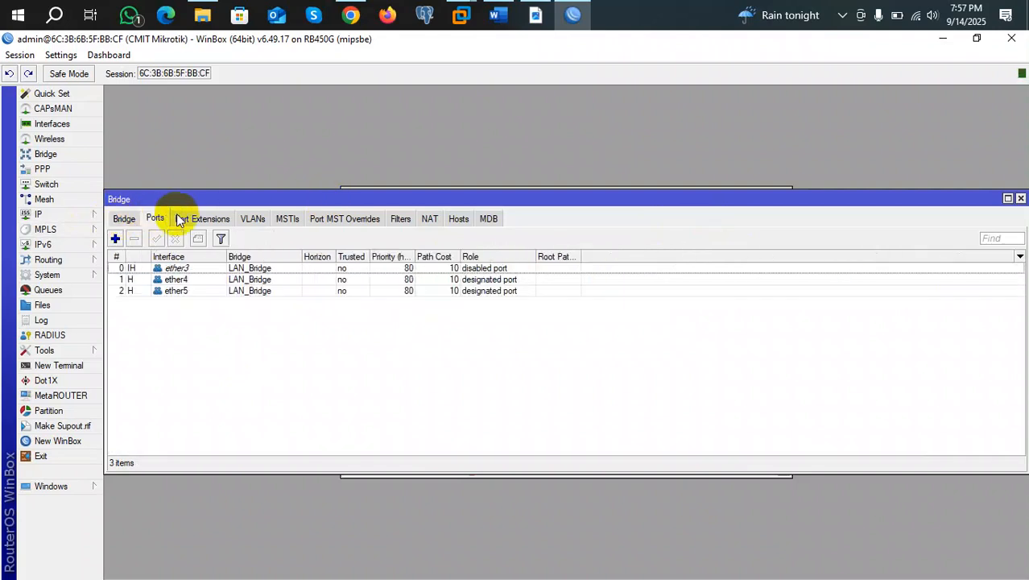
click(186, 214)
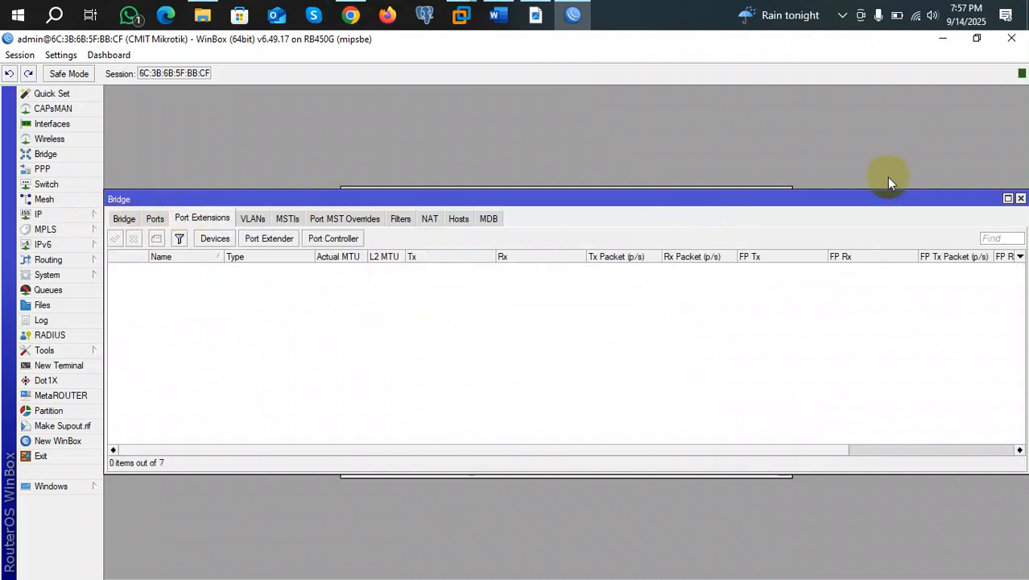
click(1020, 199)
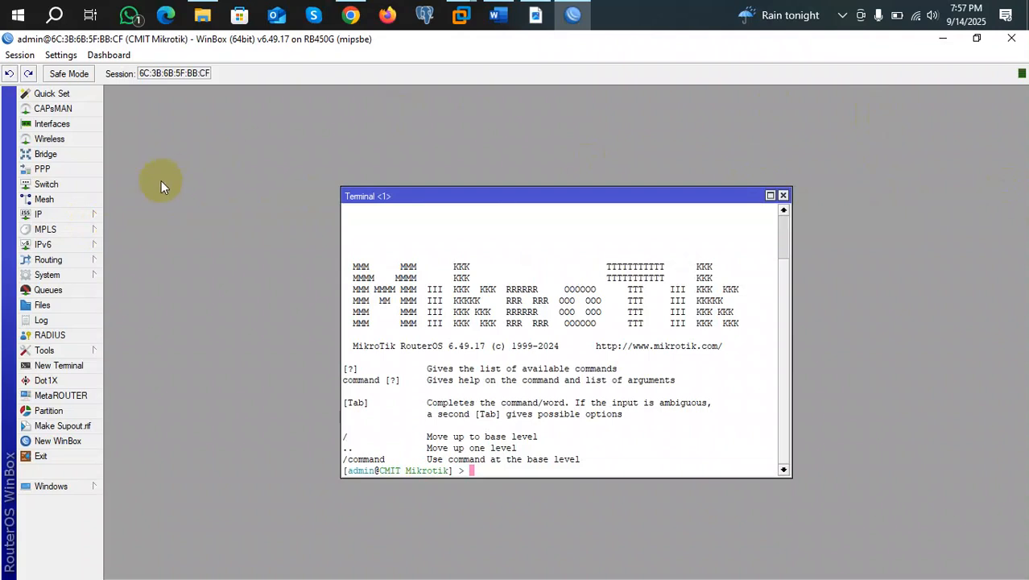
In IP > Addresses, reassign 192.168.10.1/24 from ether5 to LAN_Bridge.
click(88, 216)
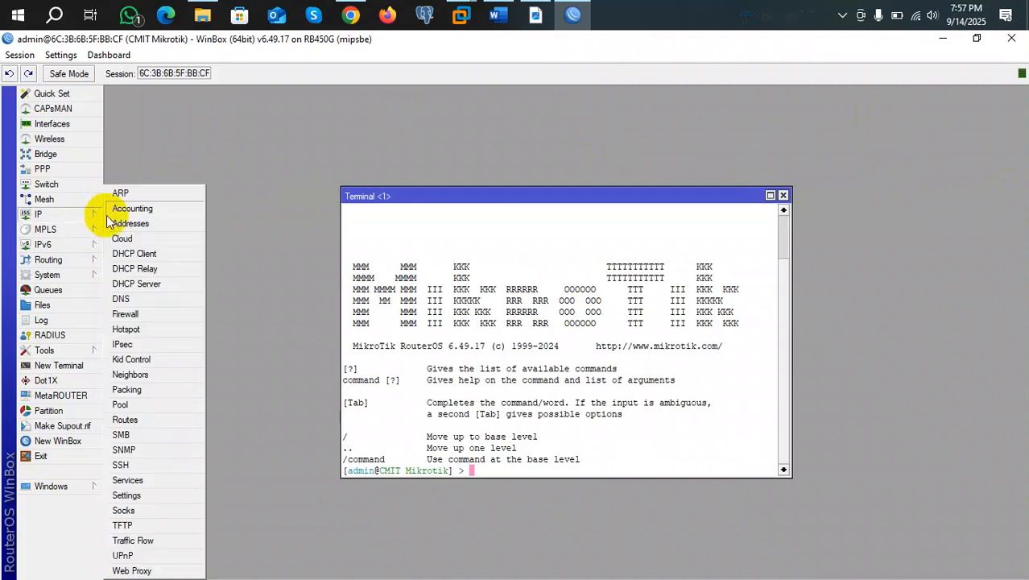
click(120, 221)
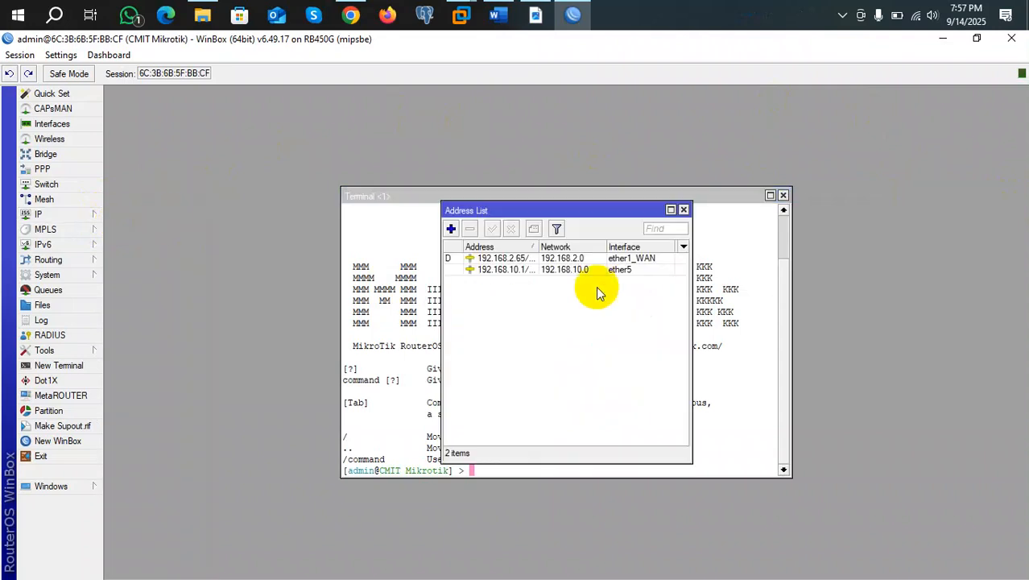
double_click(552, 273)
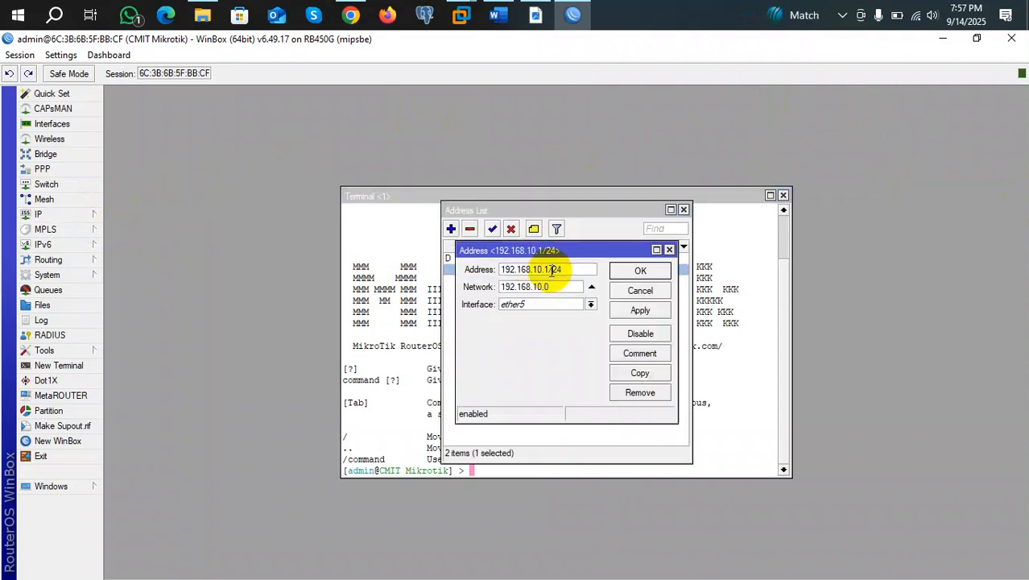
click(591, 305)
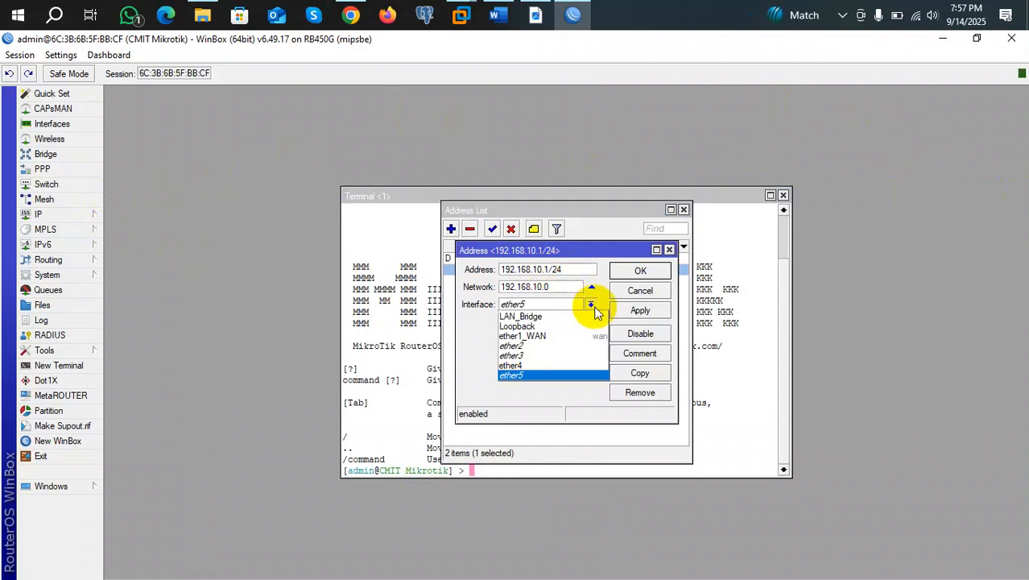
click(548, 321)
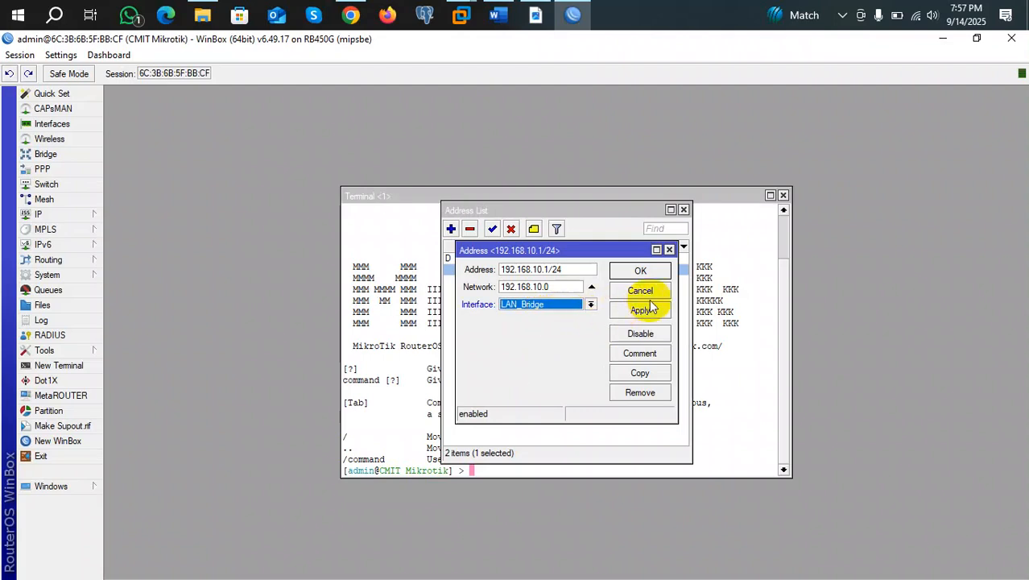
click(637, 273)
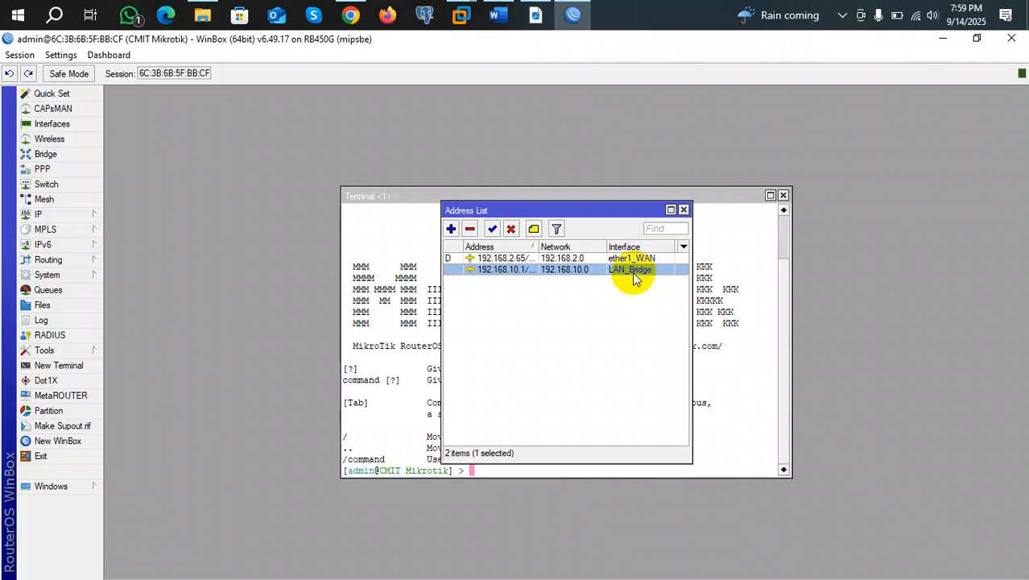
Keep LAN_Bridge as the interface of 192.168.10.1/24, save it, and close the Address List.
double_click(632, 274)
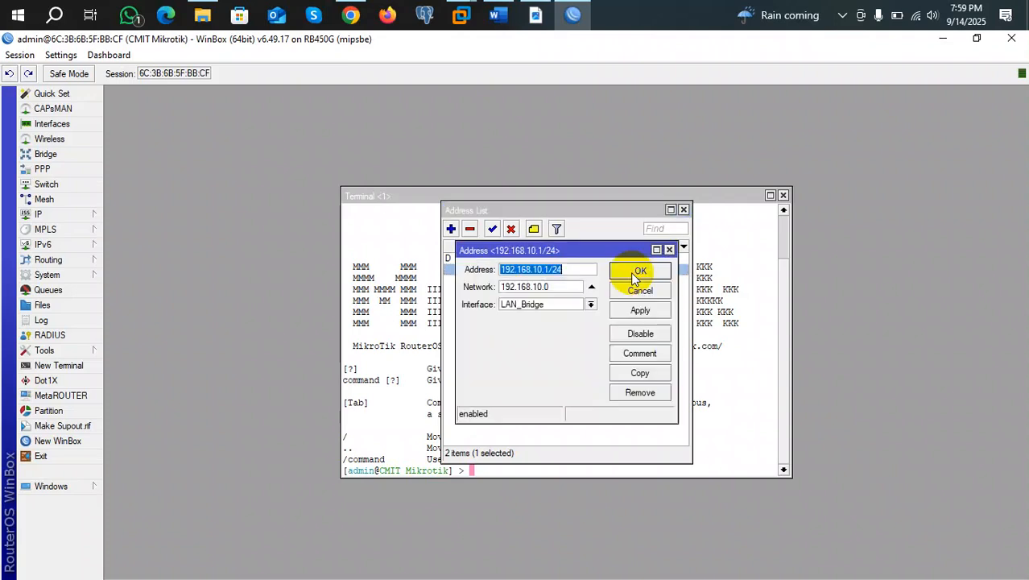
click(591, 305)
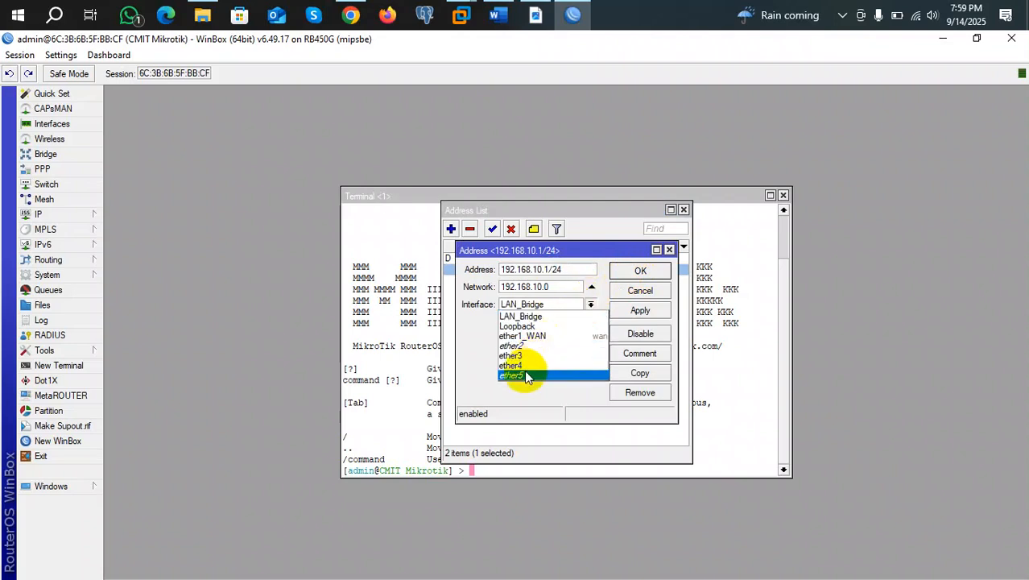
click(527, 317)
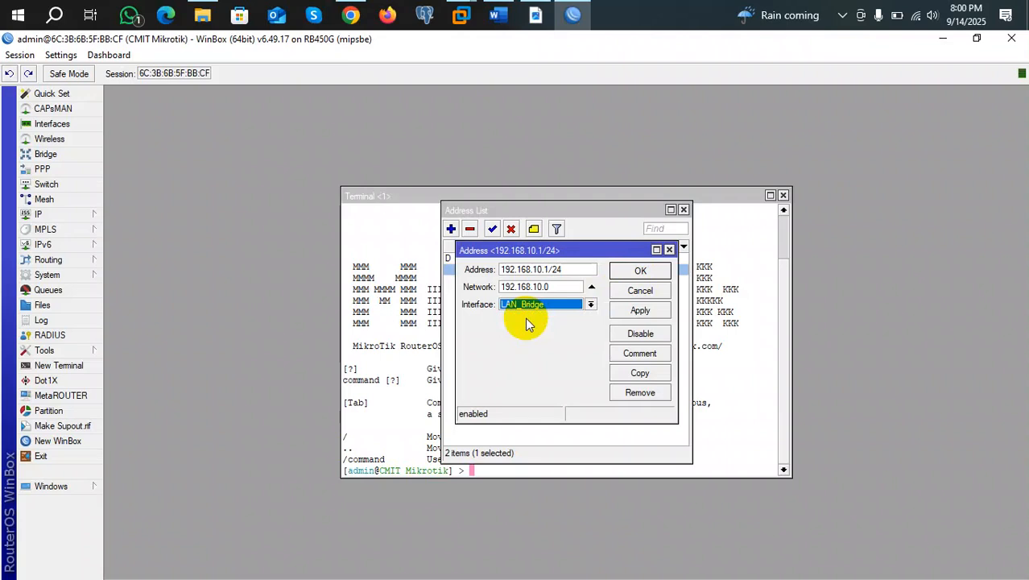
click(640, 272)
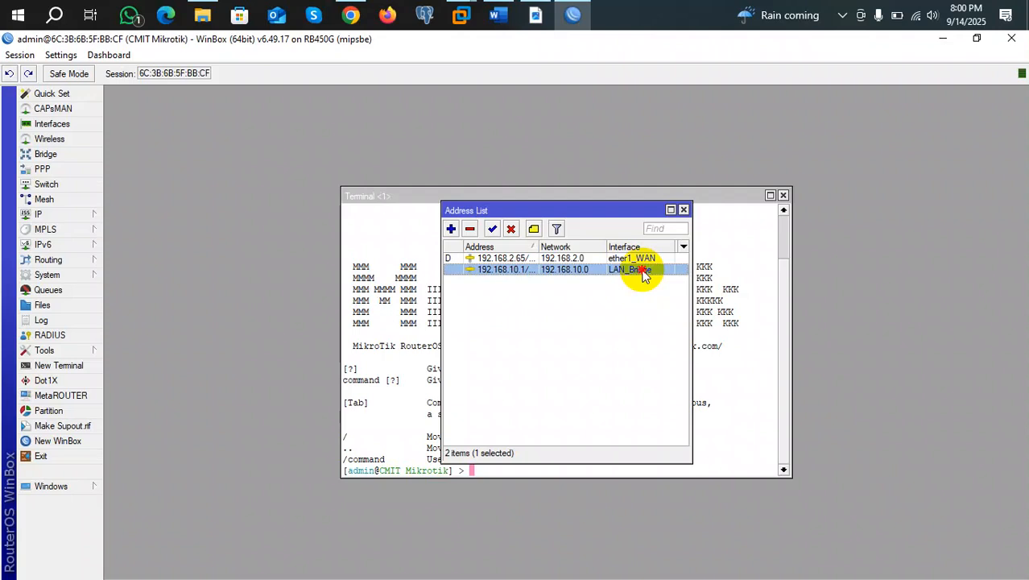
click(684, 210)
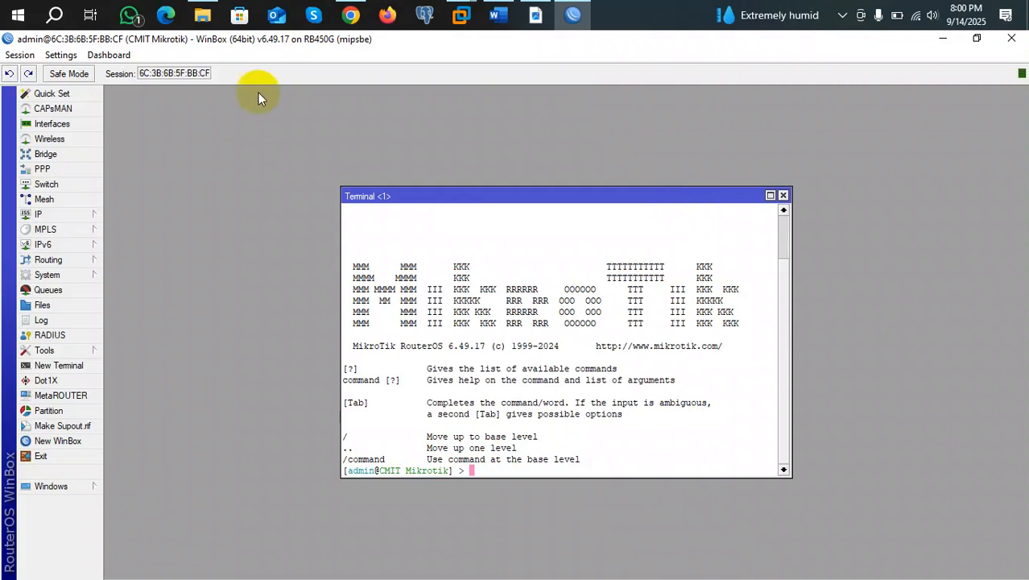
click(50, 154)
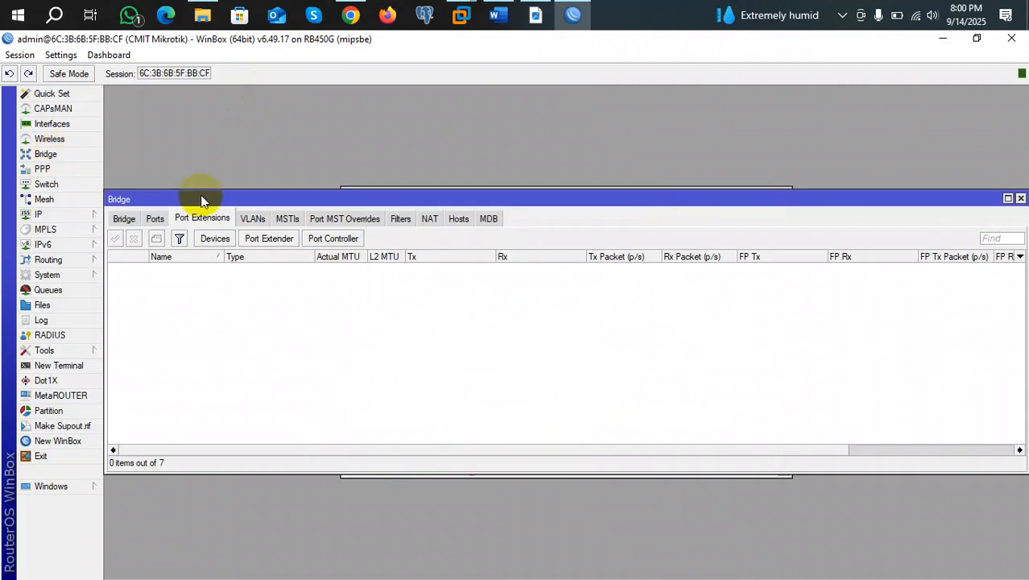
click(122, 217)
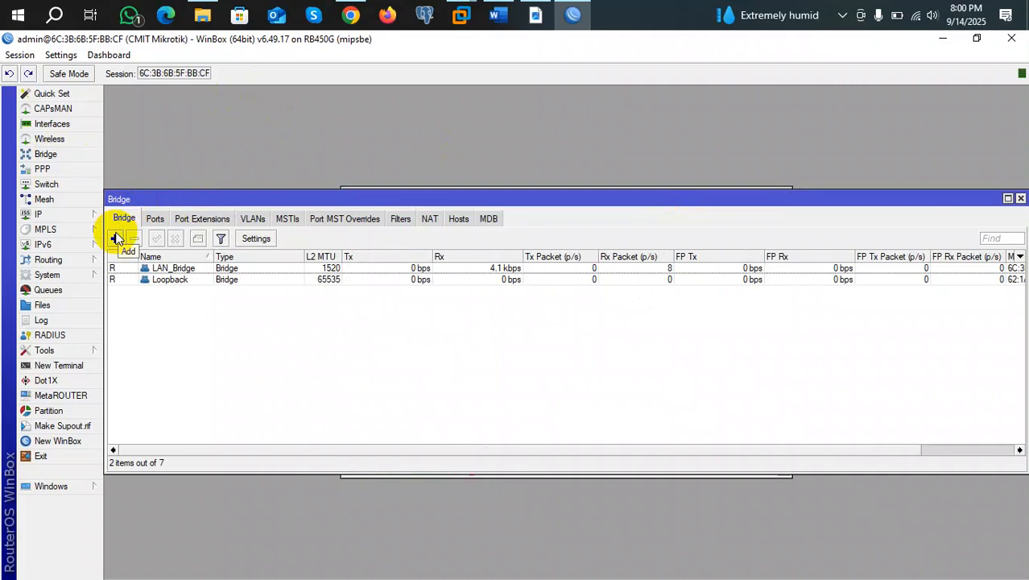
click(154, 219)
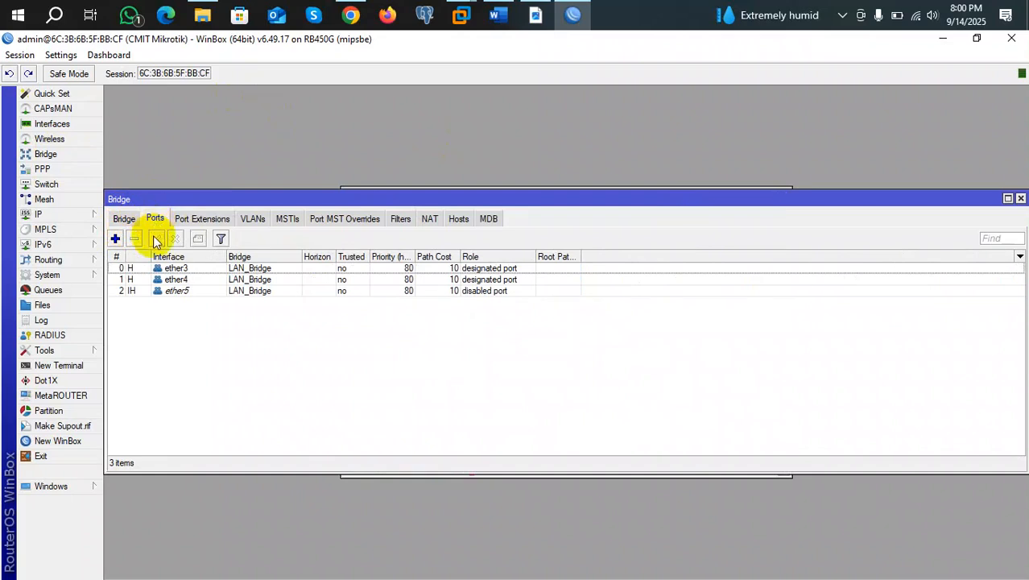
double_click(157, 269)
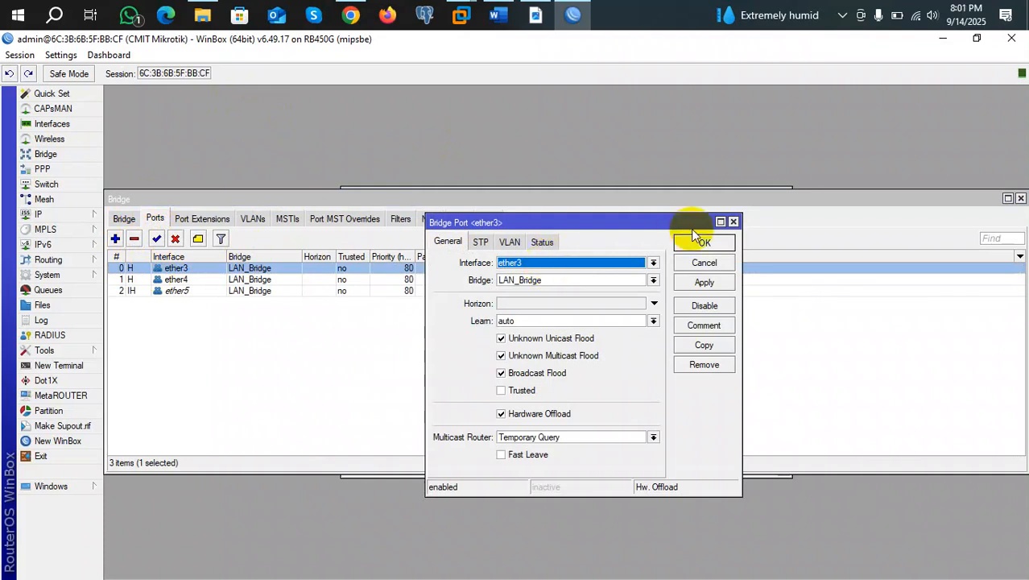
click(733, 222)
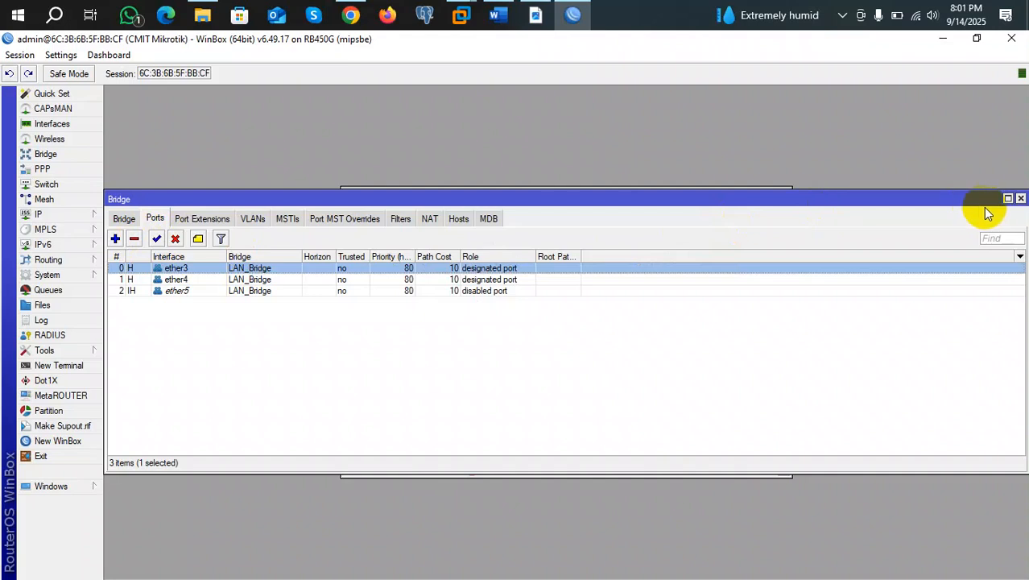
click(1020, 198)
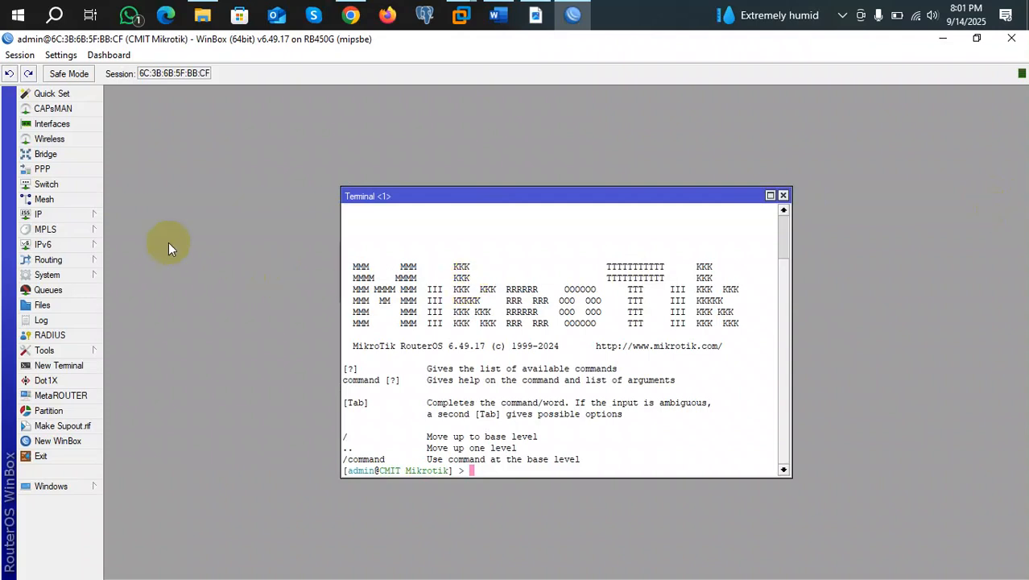
Open the 192.168.10.1/24 entry from IP > Addresses to edit its settings.
click(80, 215)
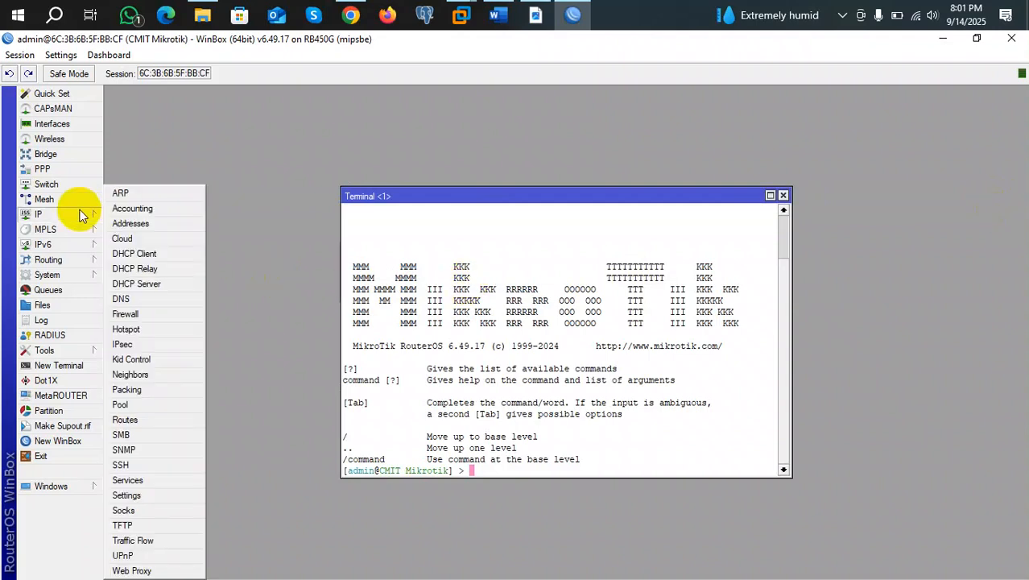
click(126, 221)
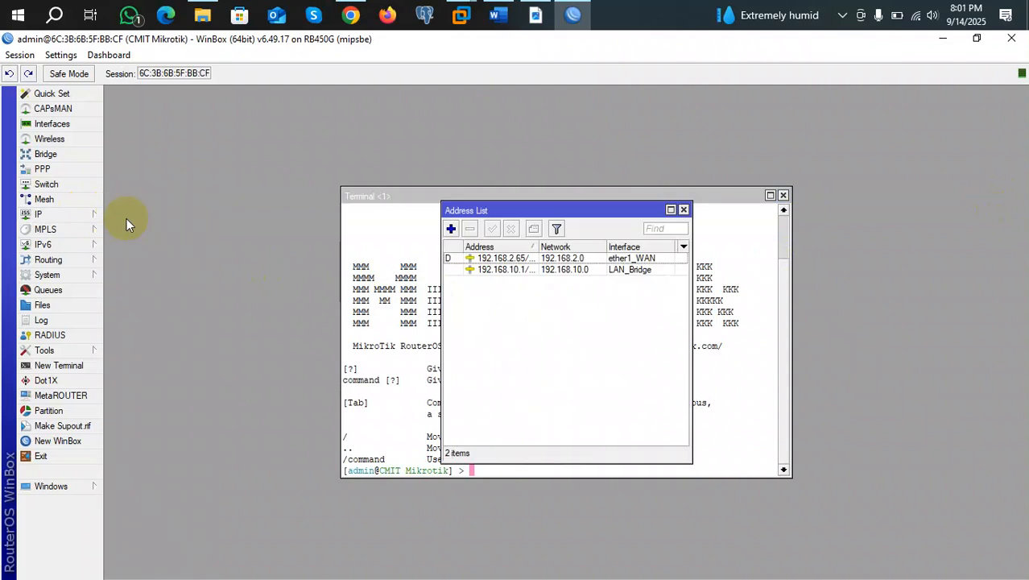
double_click(545, 271)
click(544, 270)
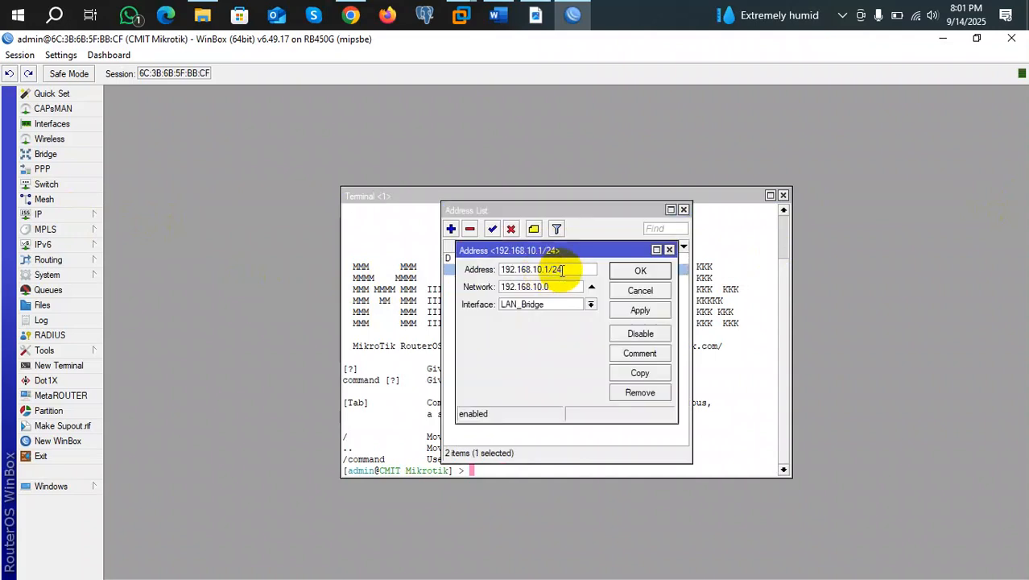